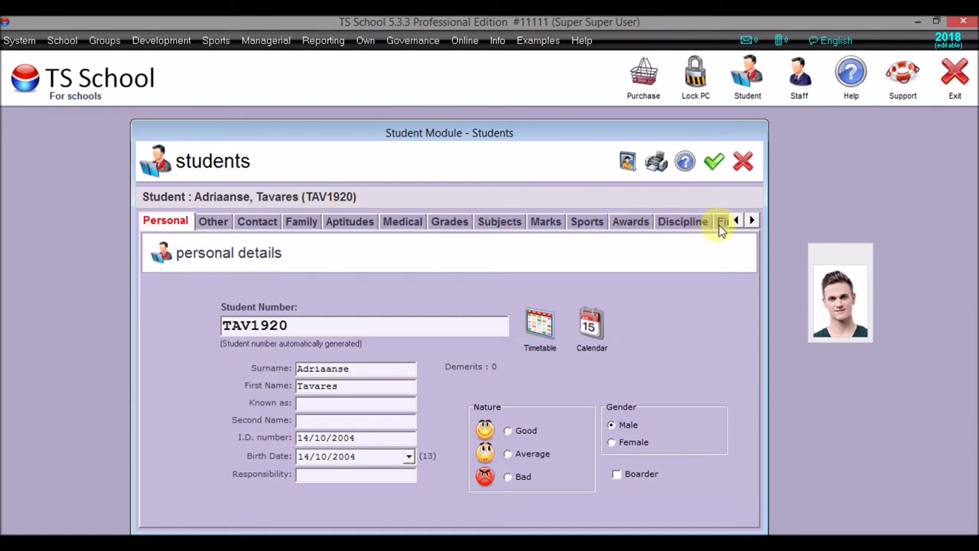
- Show the student's Financier details: the paying guardian, with contact details and email visible
{"action": "left_click", "coordinate": [752, 221]}
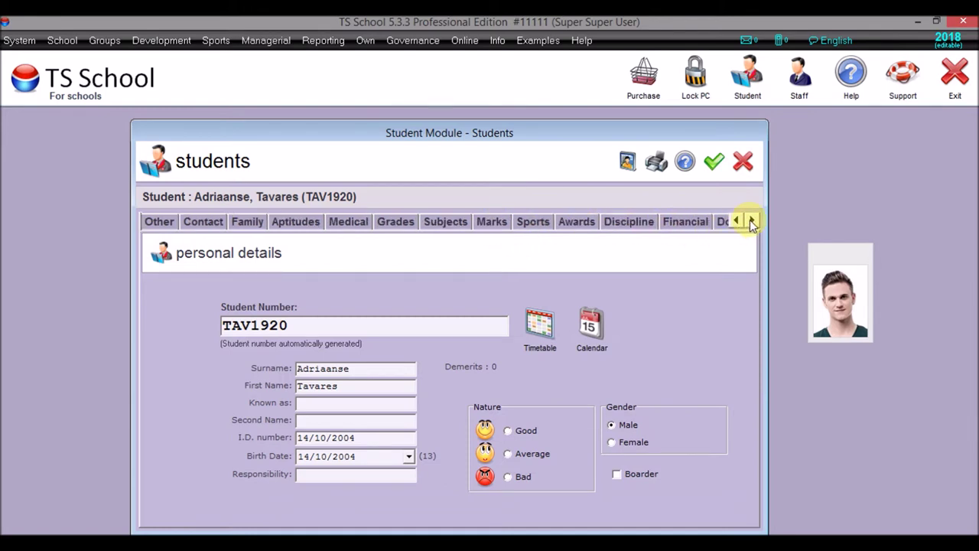
{"action": "left_click", "coordinate": [752, 221]}
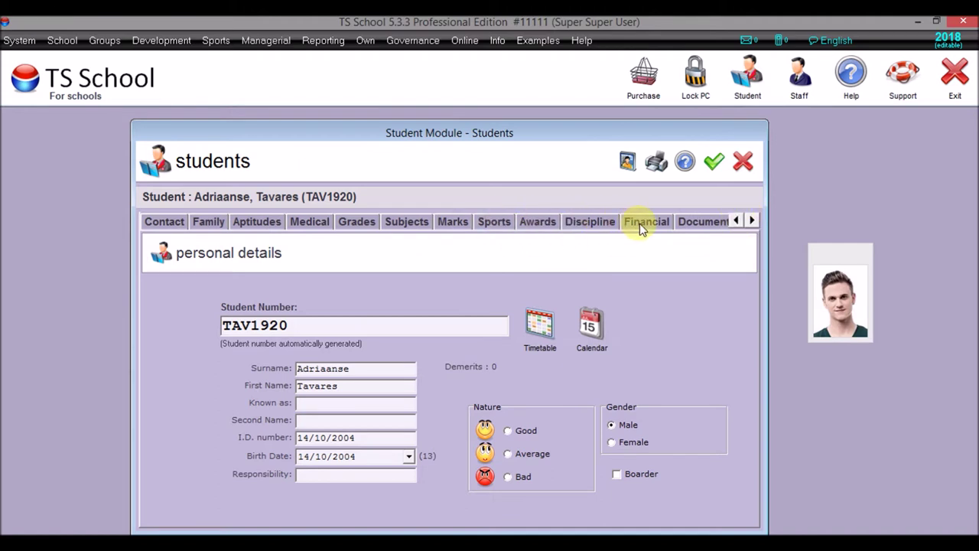
{"action": "left_click", "coordinate": [640, 223]}
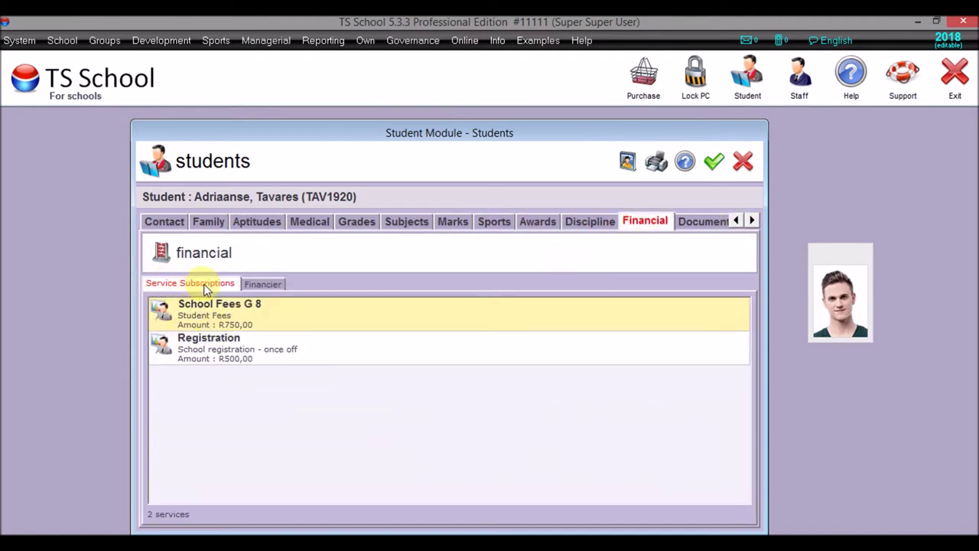
{"action": "left_click", "coordinate": [272, 283]}
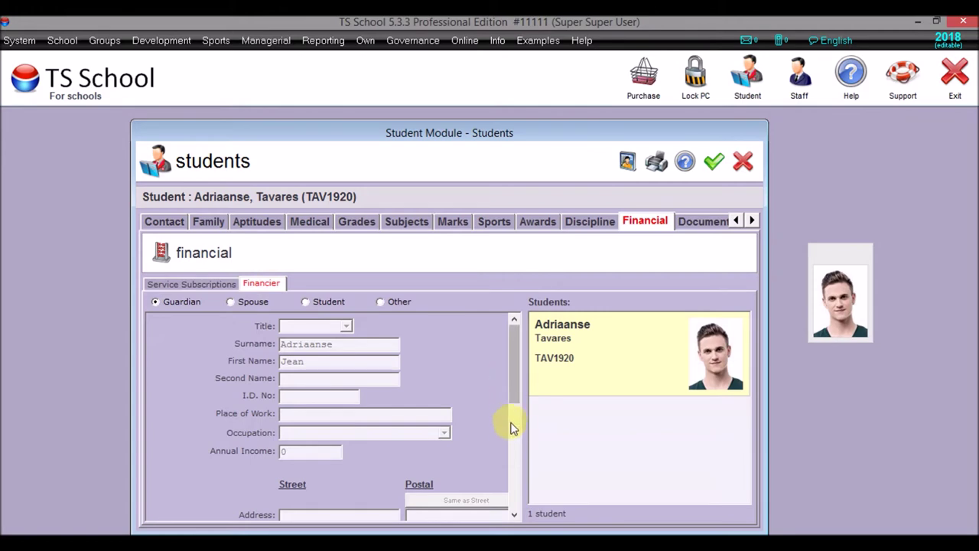
{"action": "scroll", "coordinate": [515, 442], "scroll_direction": "down", "scroll_amount": 5}
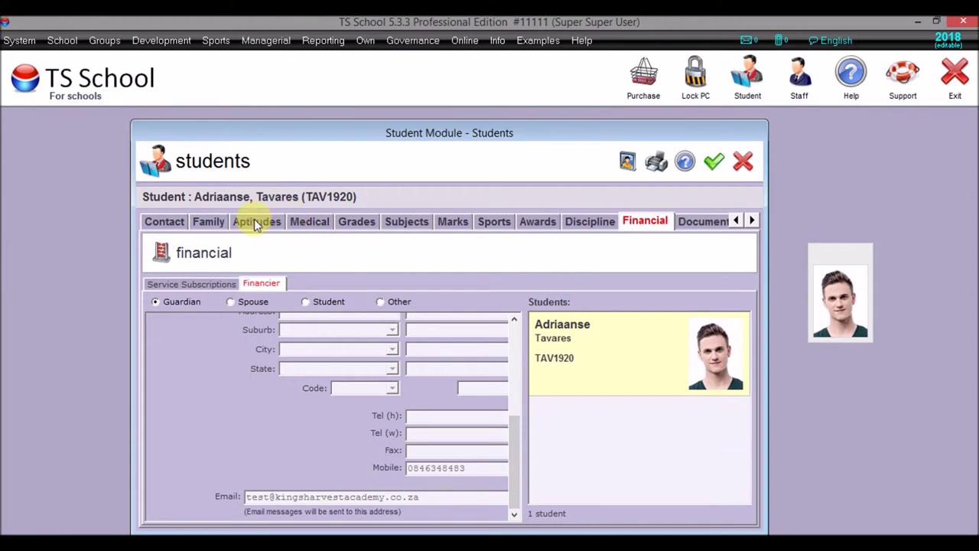
- Replace the guardian's email on the Family record with the school's help address, then save
{"action": "left_click", "coordinate": [209, 221]}
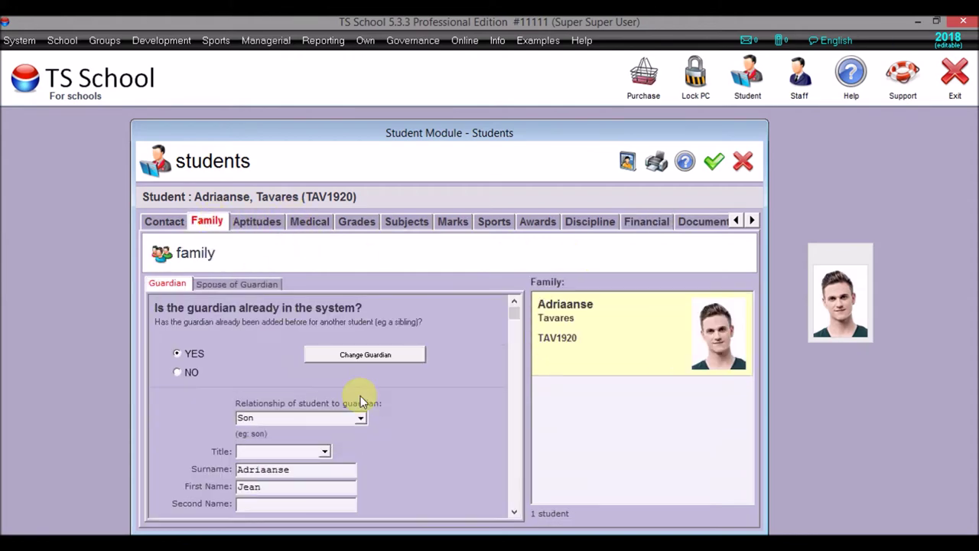
{"action": "left_click", "coordinate": [512, 476]}
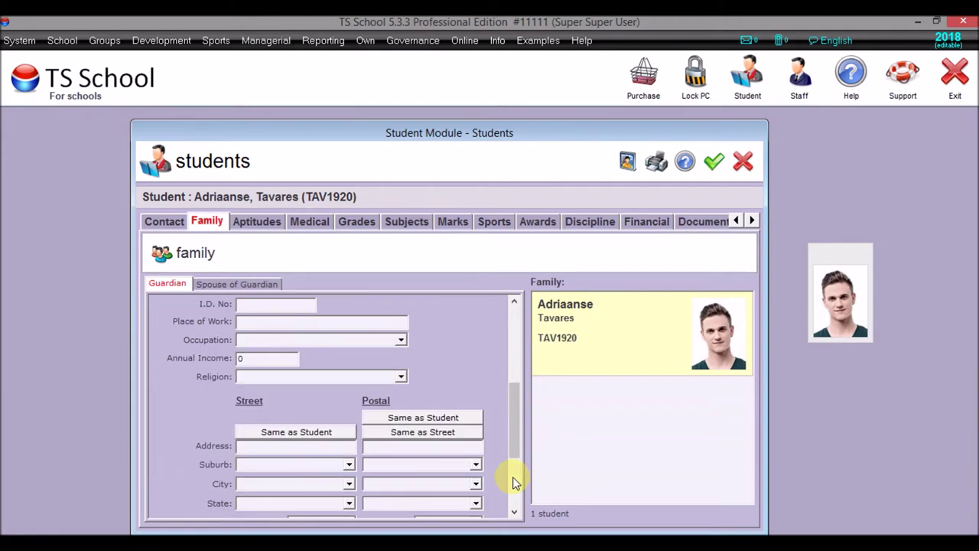
{"action": "left_click", "coordinate": [512, 476]}
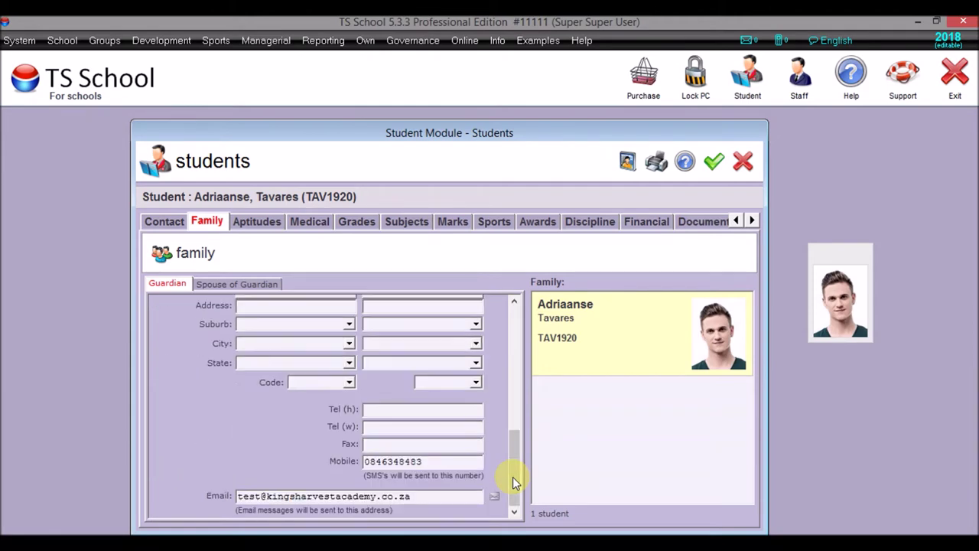
{"action": "left_click", "coordinate": [412, 496]}
{"action": "key", "text": "BackSpace"}
{"action": "key", "text": "BackSpace"}
{"action": "key", "text": "BackSpace"}
{"action": "key", "text": "BackSpace"}
{"action": "key", "text": "BackSpace"}
{"action": "key", "text": "BackSpace"}
{"action": "key", "text": "BackSpace"}
{"action": "key", "text": "BackSpace"}
{"action": "key", "text": "BackSpace"}
{"action": "key", "text": "BackSpace"}
{"action": "key", "text": "BackSpace"}
{"action": "key", "text": "BackSpace"}
{"action": "key", "text": "BackSpace"}
{"action": "key", "text": "BackSpace"}
{"action": "key", "text": "BackSpace"}
{"action": "key", "text": "BackSpace"}
{"action": "key", "text": "BackSpace"}
{"action": "key", "text": "BackSpace"}
{"action": "key", "text": "BackSpace"}
{"action": "key", "text": "BackSpace"}
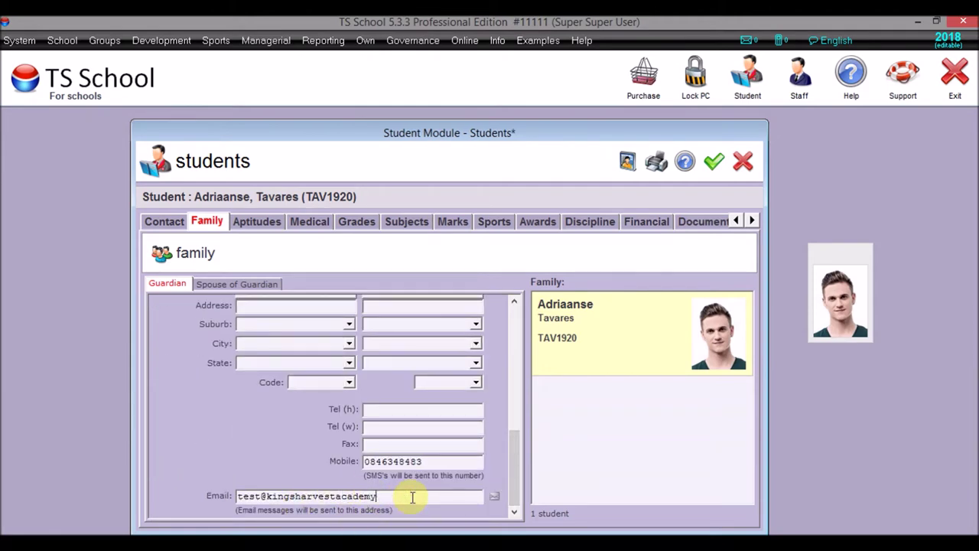
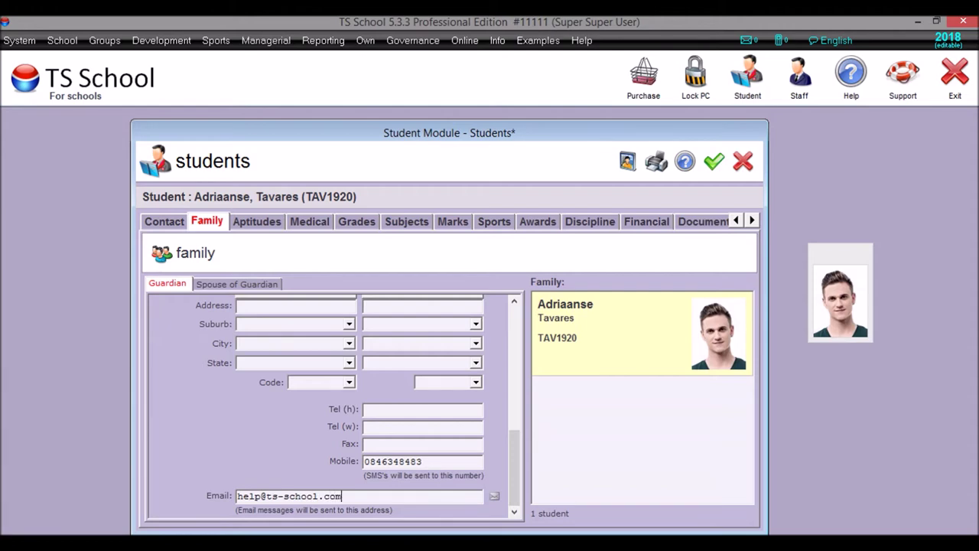
{"action": "left_click", "coordinate": [714, 160]}
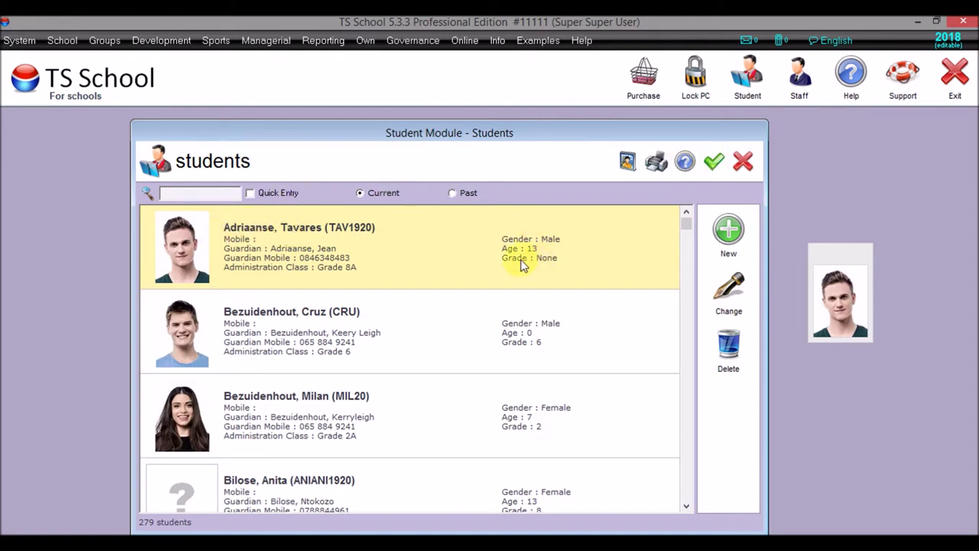
- Assign grade 8 to the first student, save the record and close the students module
{"action": "double_click", "coordinate": [419, 255]}
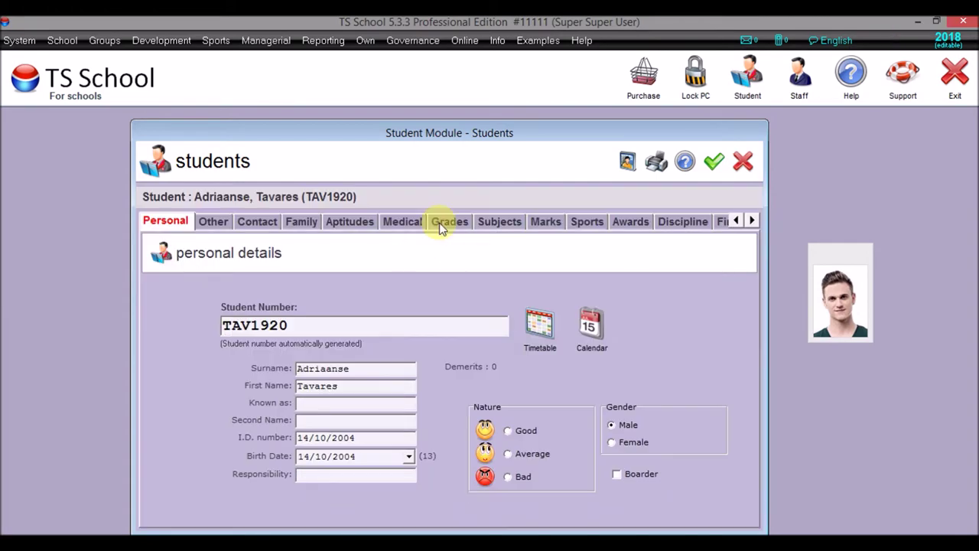
{"action": "left_click", "coordinate": [452, 221]}
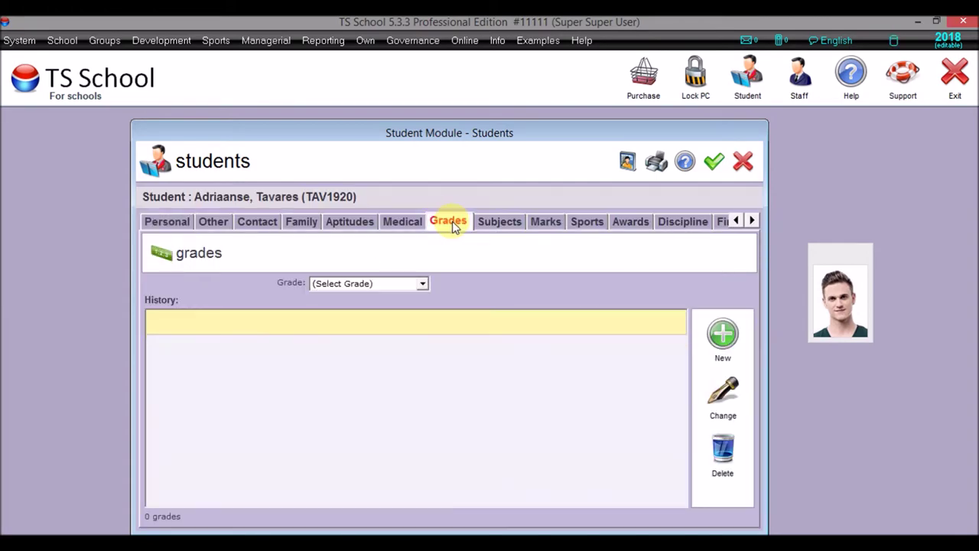
{"action": "left_click", "coordinate": [422, 285]}
{"action": "left_click", "coordinate": [353, 416]}
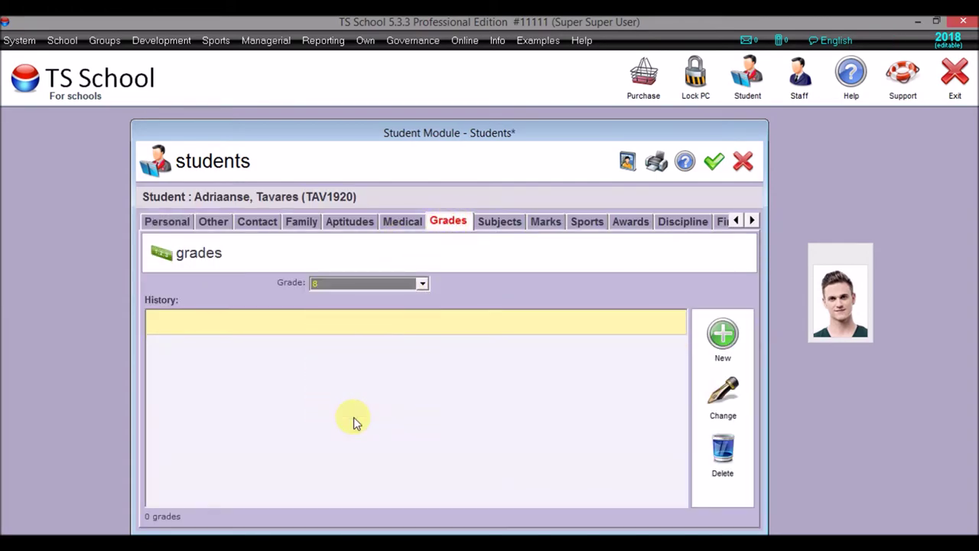
{"action": "left_click", "coordinate": [713, 162]}
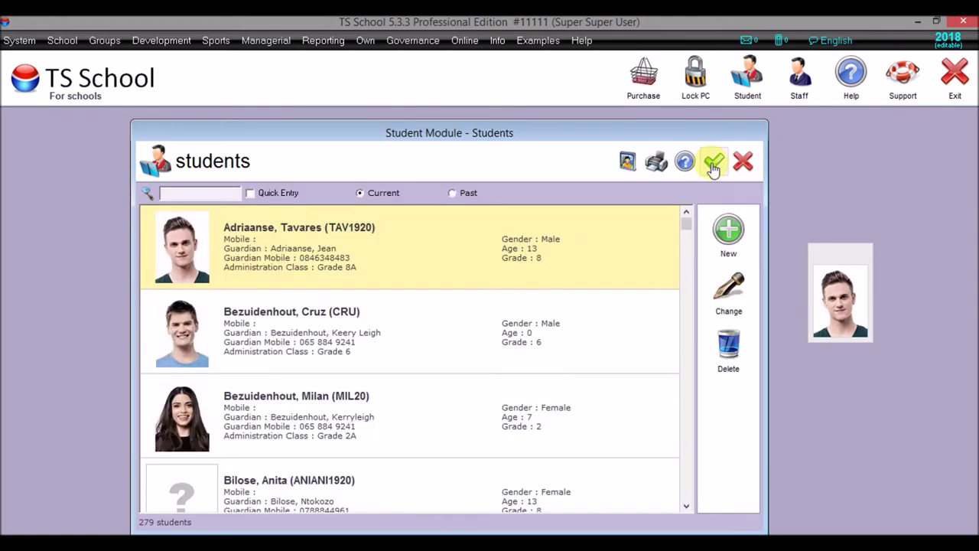
{"action": "left_click", "coordinate": [713, 163]}
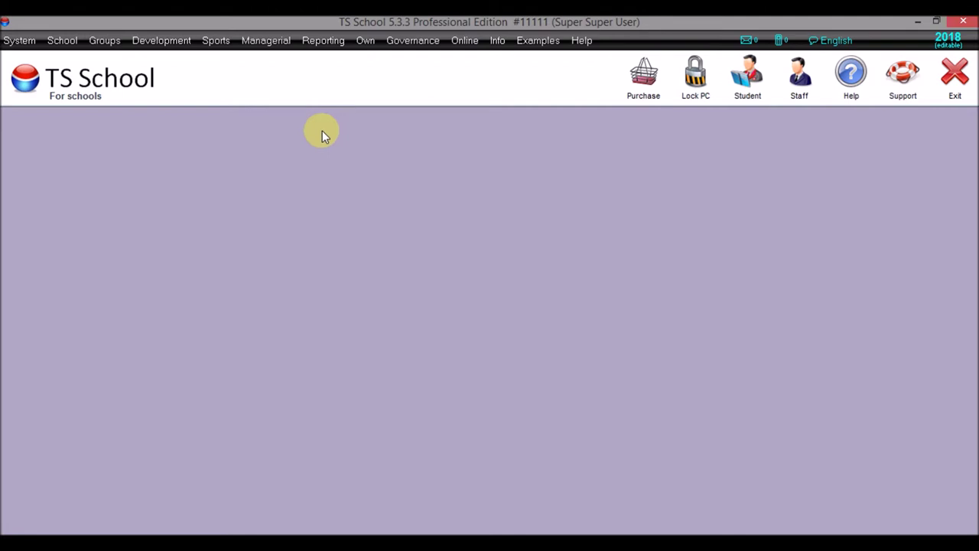
- Open Managerial > financial and show the Setup chart of accounts listing 17 accounts
{"action": "left_click", "coordinate": [181, 51]}
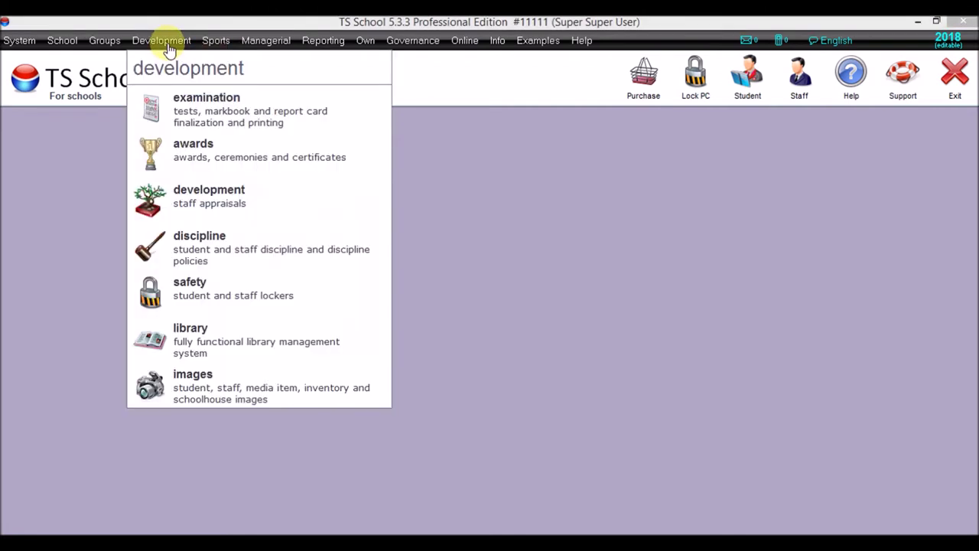
{"action": "mouse_move", "coordinate": [268, 51]}
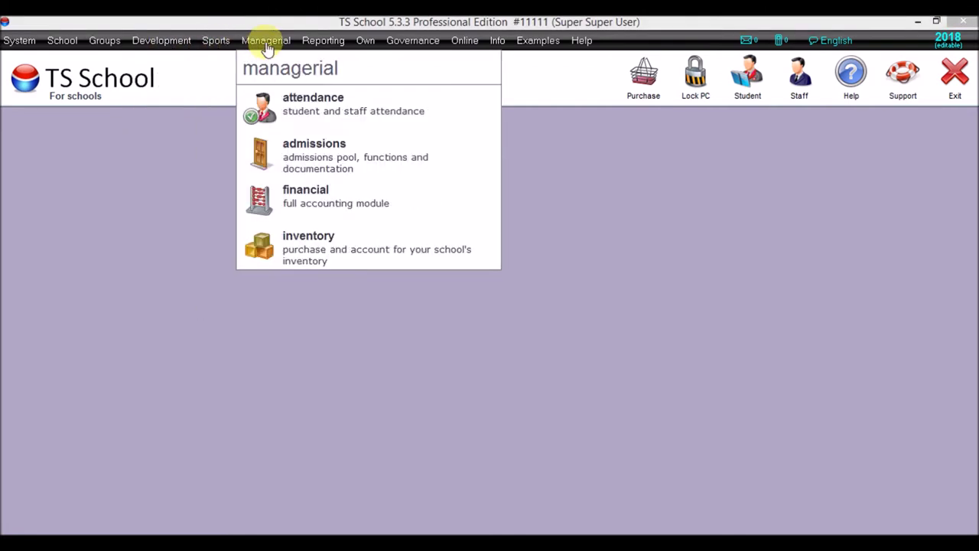
{"action": "left_click", "coordinate": [305, 200]}
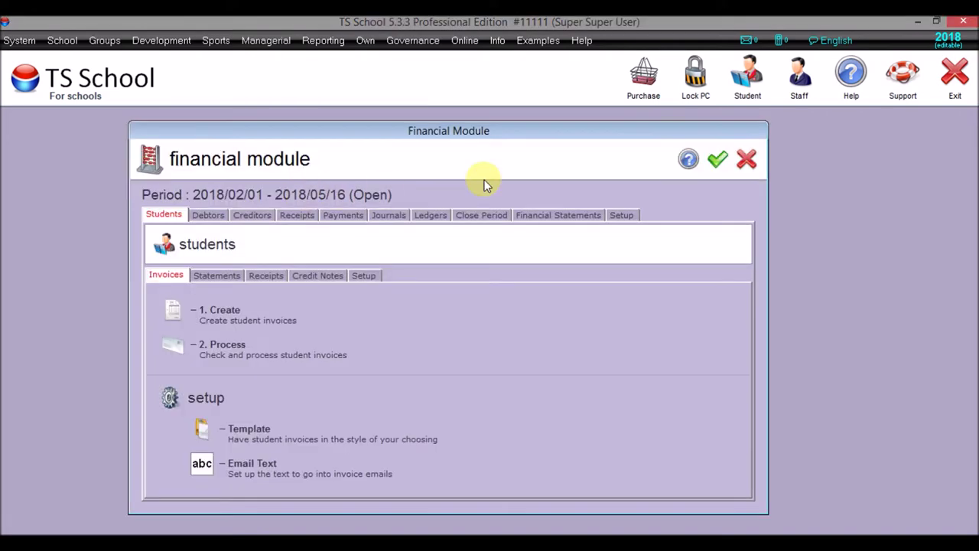
{"action": "left_click", "coordinate": [620, 216]}
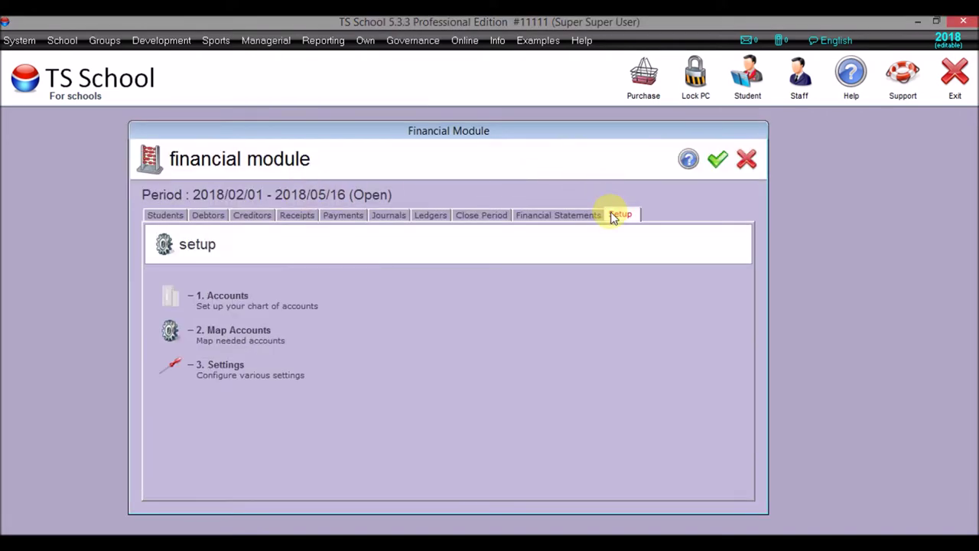
{"action": "left_click", "coordinate": [166, 308]}
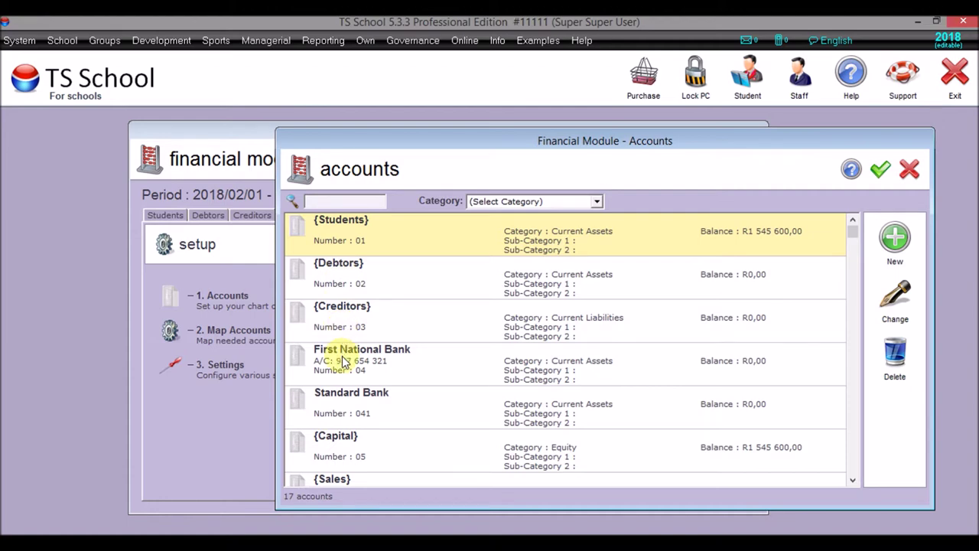
- Review the First National Bank account, then reopen the chart of accounts
{"action": "double_click", "coordinate": [418, 368]}
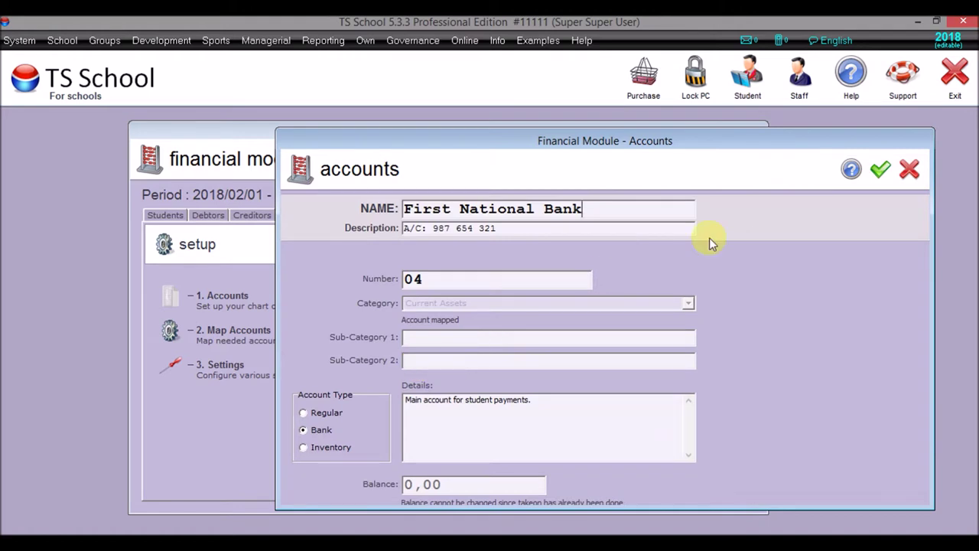
{"action": "left_click", "coordinate": [879, 173]}
{"action": "left_click", "coordinate": [893, 239]}
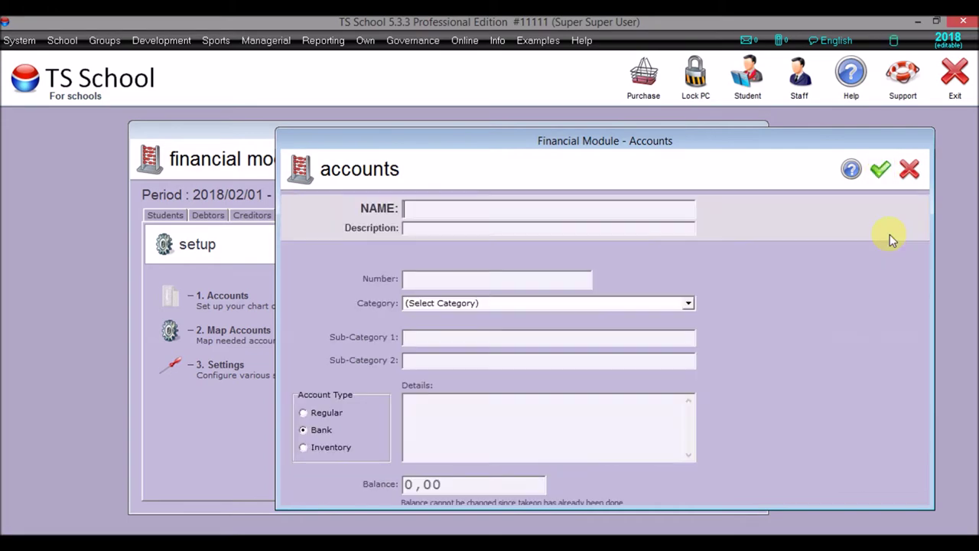
{"action": "left_click", "coordinate": [908, 174]}
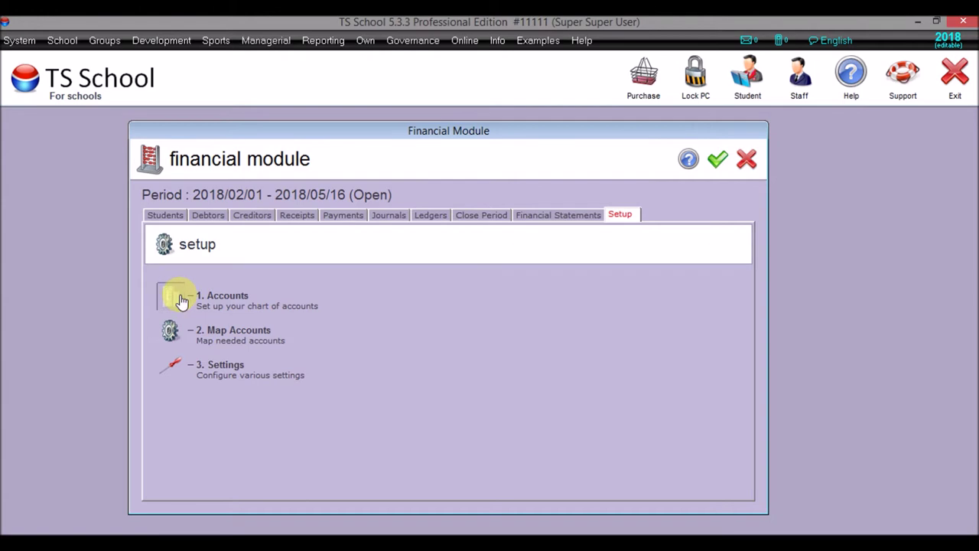
{"action": "left_click", "coordinate": [223, 296]}
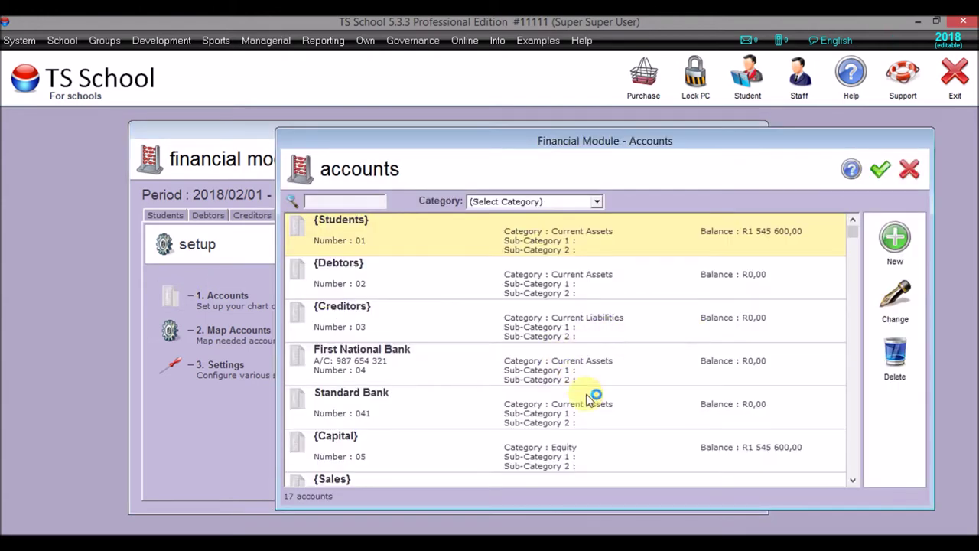
- Confirm the Standard Bank account (041, Bank type) and close the chart of accounts
{"action": "double_click", "coordinate": [601, 412]}
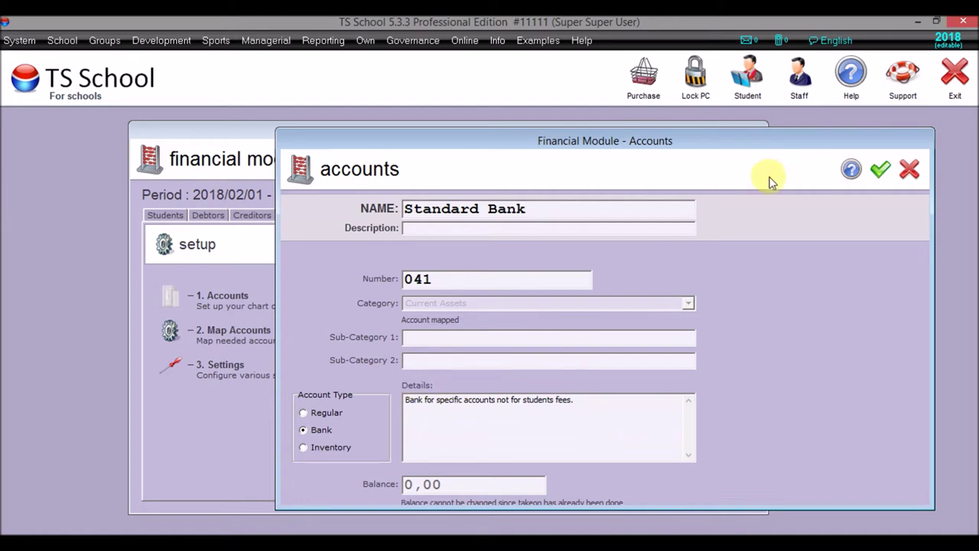
{"action": "left_click", "coordinate": [880, 171]}
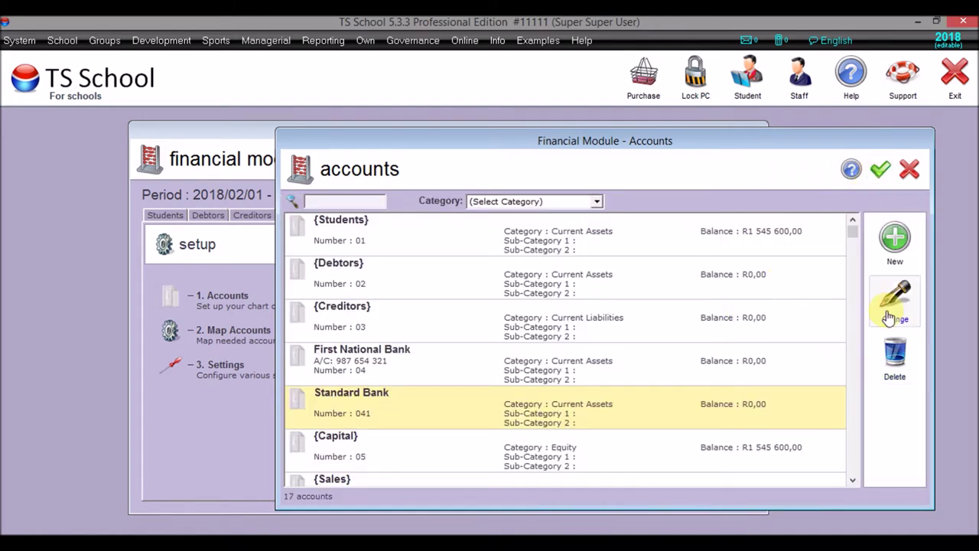
{"action": "left_click", "coordinate": [891, 314]}
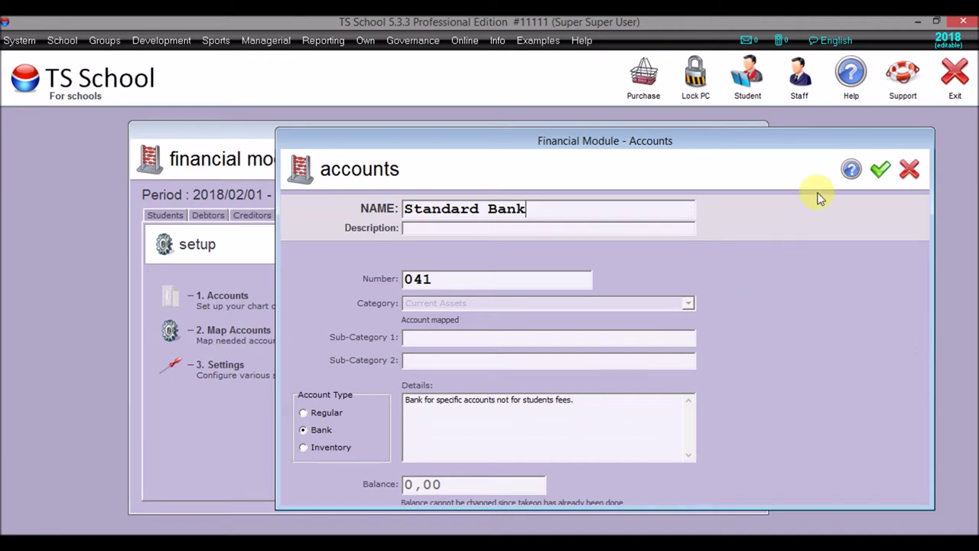
{"action": "left_click", "coordinate": [880, 170]}
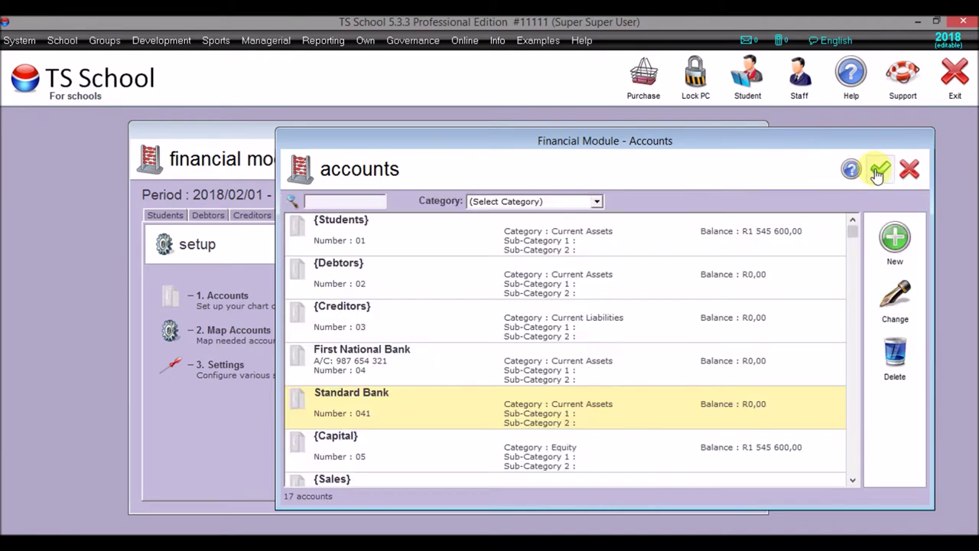
{"action": "left_click", "coordinate": [877, 171]}
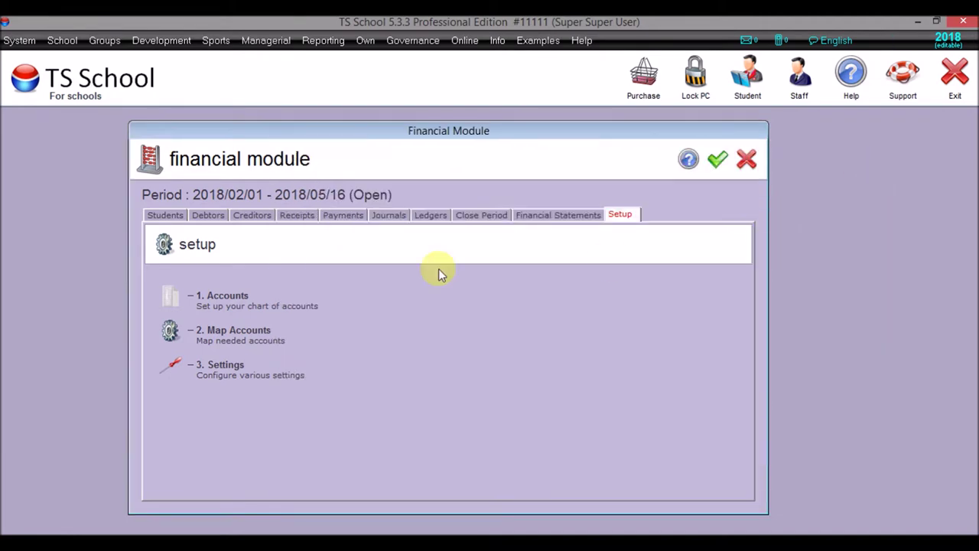
- Change the debtors' Invoice Net term to 14 days in the financial settings
{"action": "left_click", "coordinate": [170, 366]}
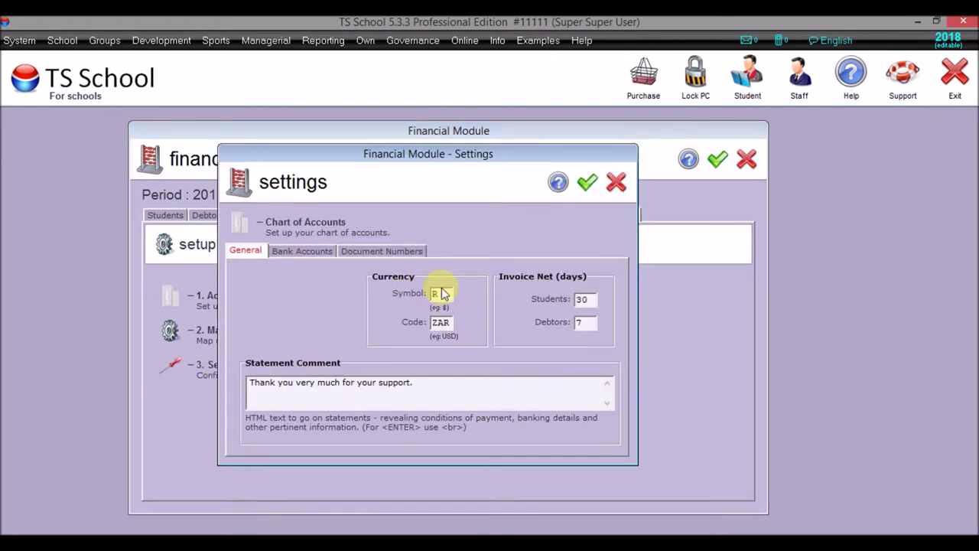
{"action": "double_click", "coordinate": [580, 322]}
{"action": "type", "text": "2"}
{"action": "key", "text": "BackSpace"}
{"action": "type", "text": "14"}
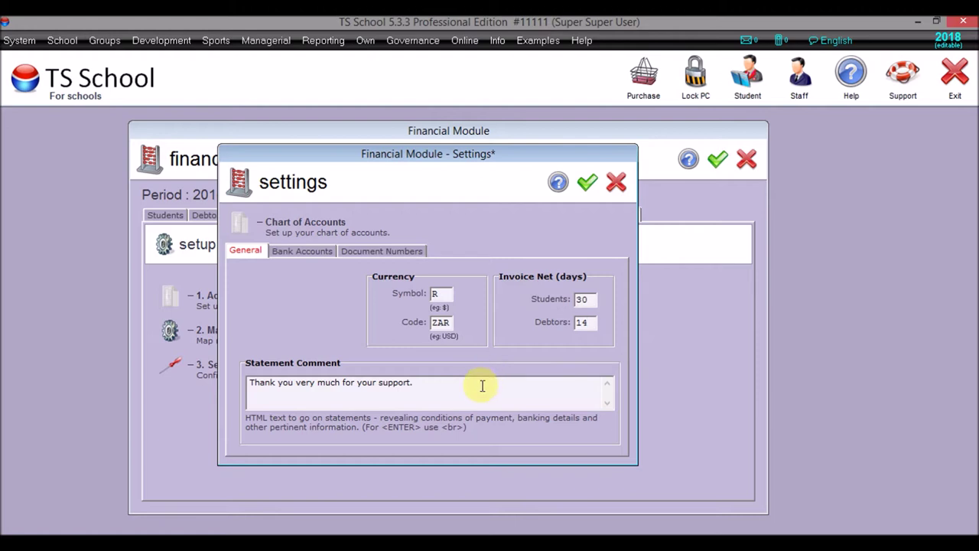
{"action": "left_click", "coordinate": [317, 255]}
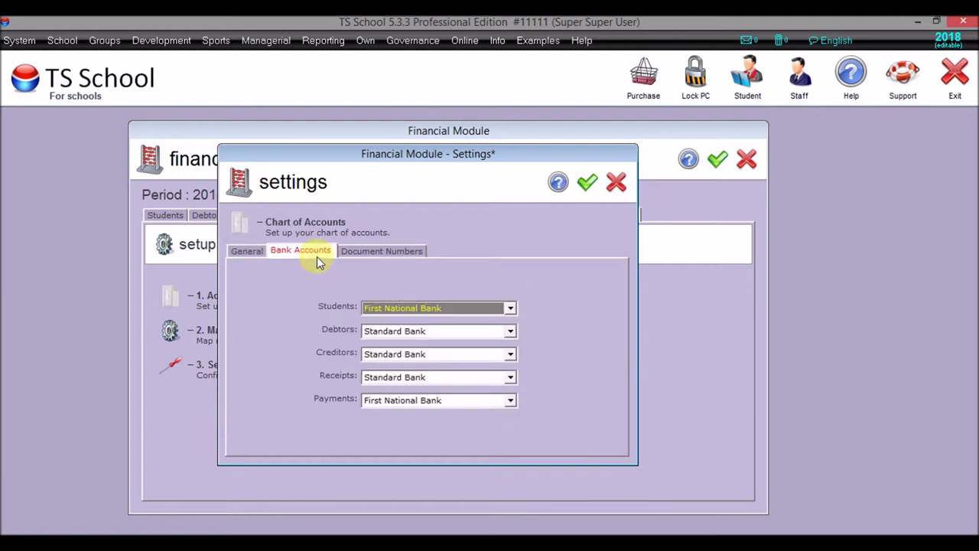
- Route payments through Standard Bank and trim the invoice and receipt number formats to INV and REC
{"action": "left_click", "coordinate": [431, 400]}
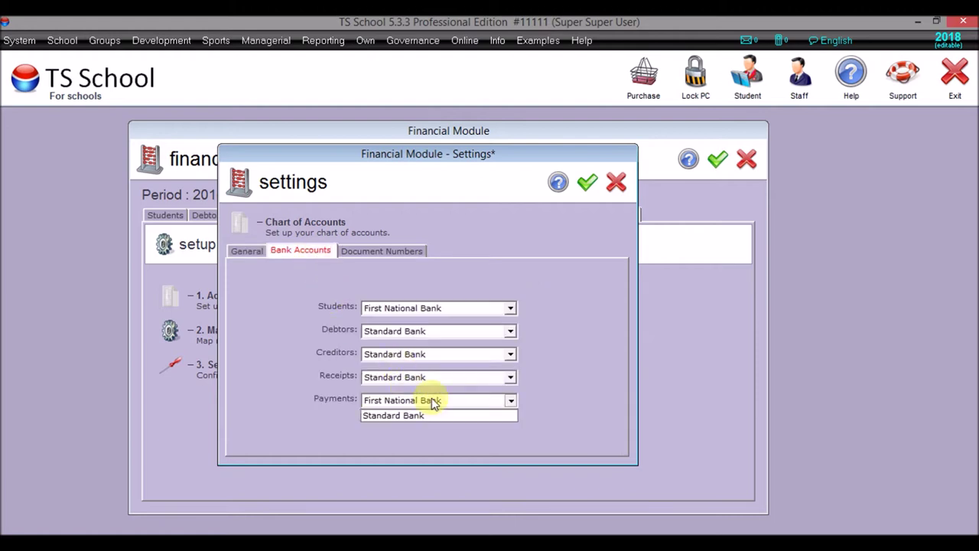
{"action": "left_click", "coordinate": [427, 437]}
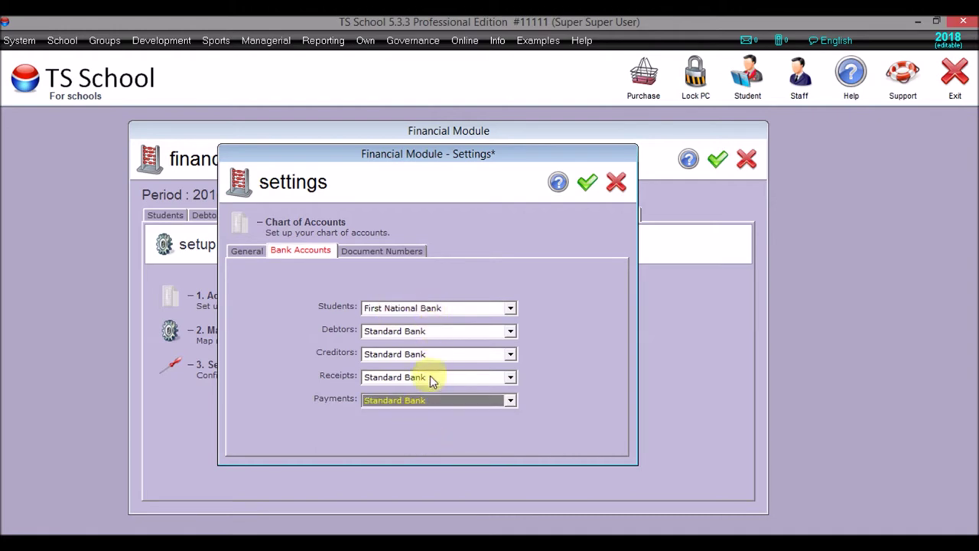
{"action": "left_click", "coordinate": [381, 249]}
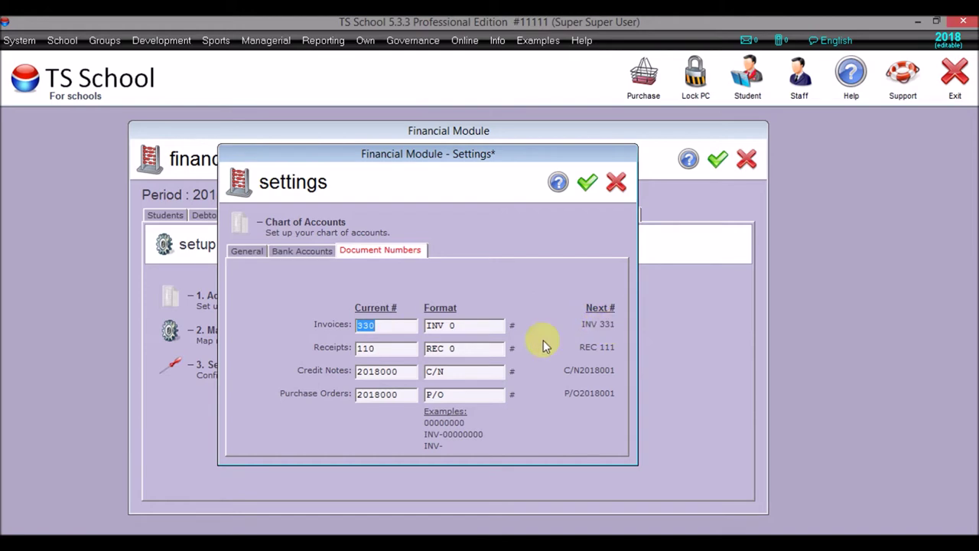
{"action": "left_click", "coordinate": [490, 325]}
{"action": "key", "text": "BackSpace"}
{"action": "key", "text": "BackSpace"}
{"action": "left_click", "coordinate": [451, 348]}
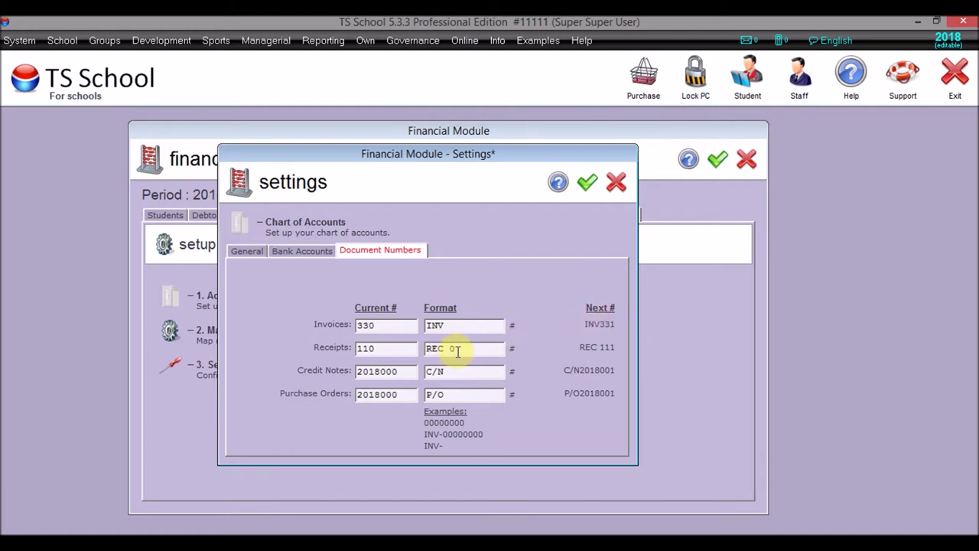
{"action": "key", "text": "BackSpace"}
{"action": "key", "text": "BackSpace"}
- Remove the slashes from the credit note and purchase order number prefixes
{"action": "left_click", "coordinate": [375, 348]}
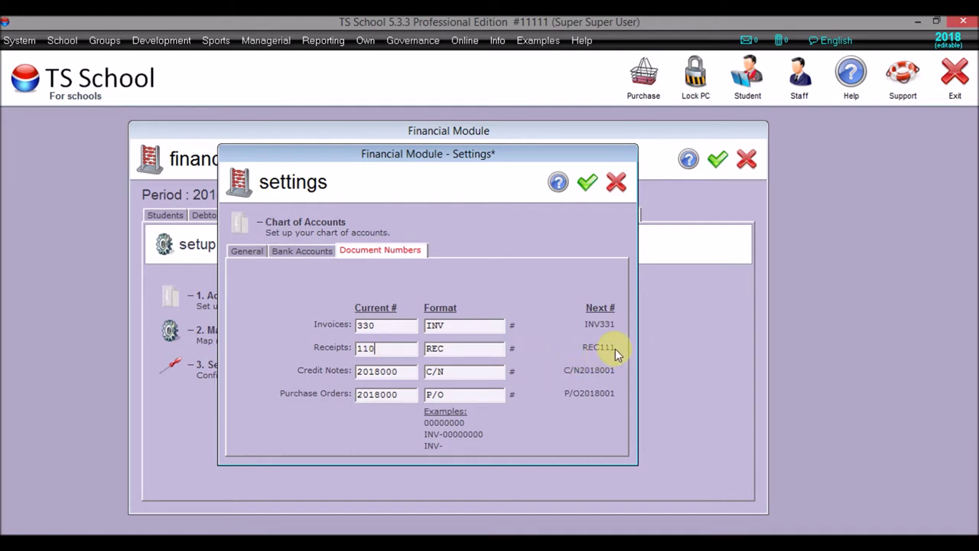
{"action": "left_click", "coordinate": [476, 371]}
{"action": "left_click", "coordinate": [488, 395]}
{"action": "left_click", "coordinate": [436, 372]}
{"action": "key", "text": "BackSpace"}
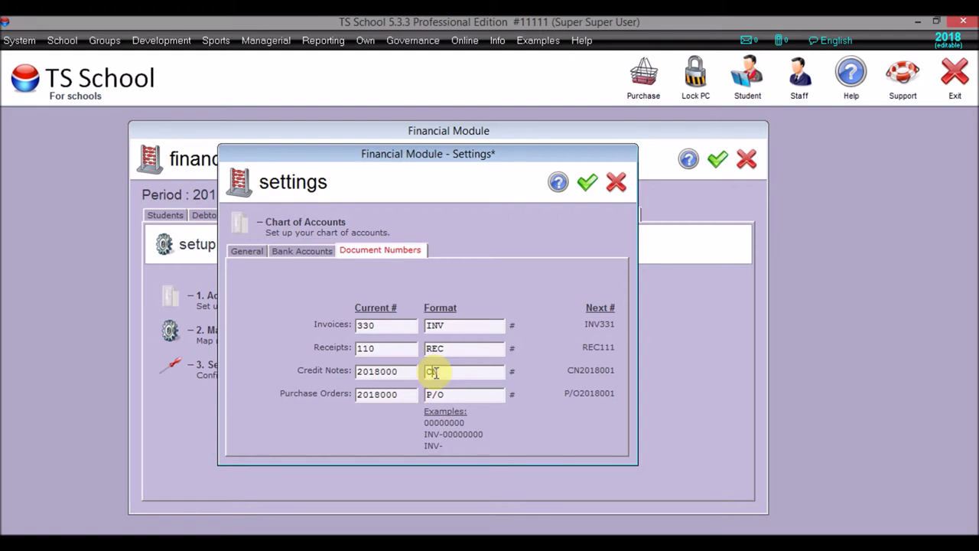
{"action": "left_click", "coordinate": [437, 396]}
{"action": "key", "text": "BackSpace"}
{"action": "left_click", "coordinate": [459, 395]}
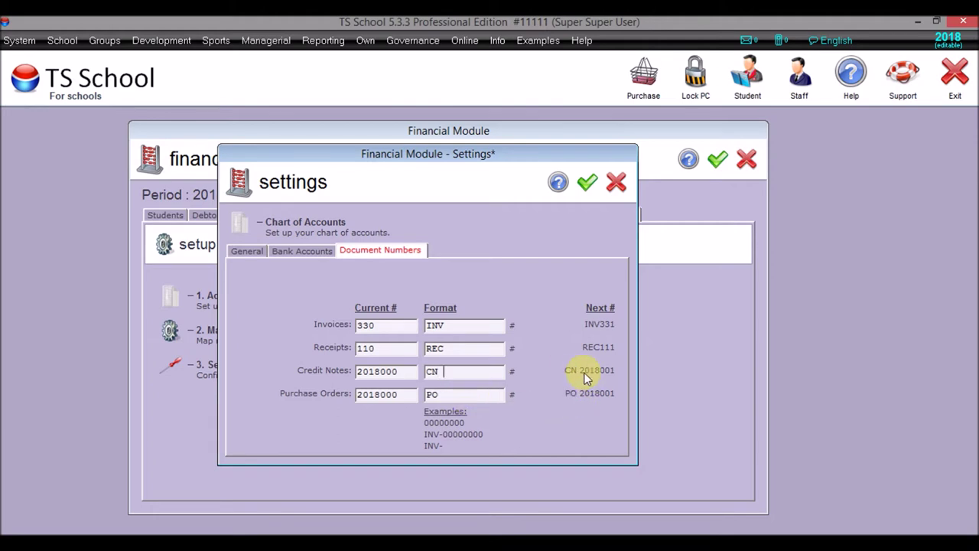
- Strip stray characters so the formats read CN and PO, then save the settings
{"action": "type", "text": "0"}
{"action": "key", "text": "BackSpace"}
{"action": "key", "text": "BackSpace"}
{"action": "type", "text": "-"}
{"action": "key", "text": "BackSpace"}
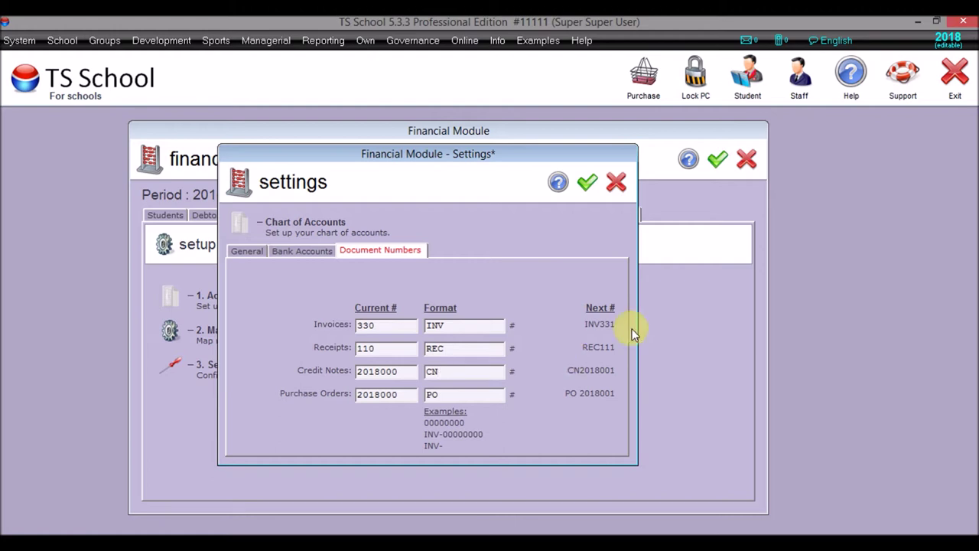
{"action": "left_click", "coordinate": [493, 394]}
{"action": "key", "text": "BackSpace"}
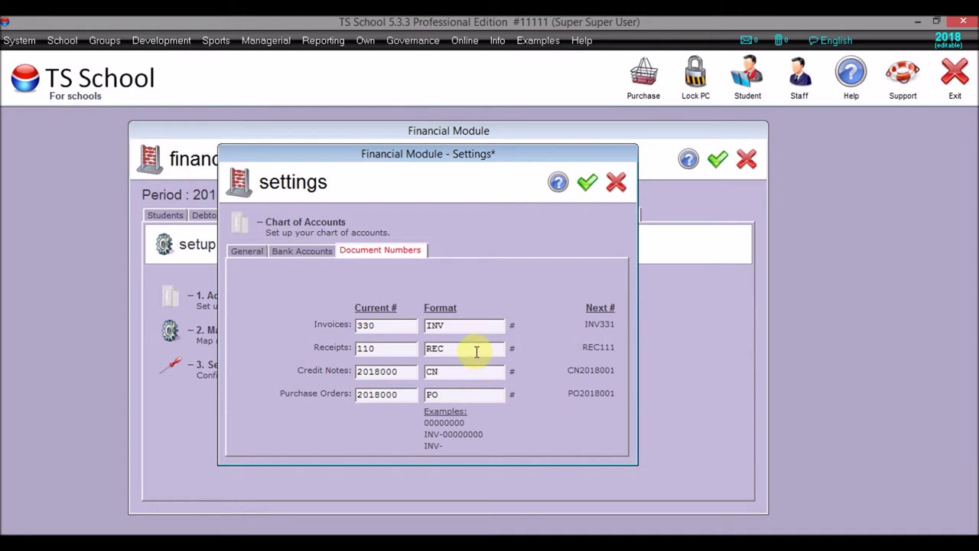
{"action": "left_click", "coordinate": [476, 350]}
{"action": "left_click", "coordinate": [587, 184]}
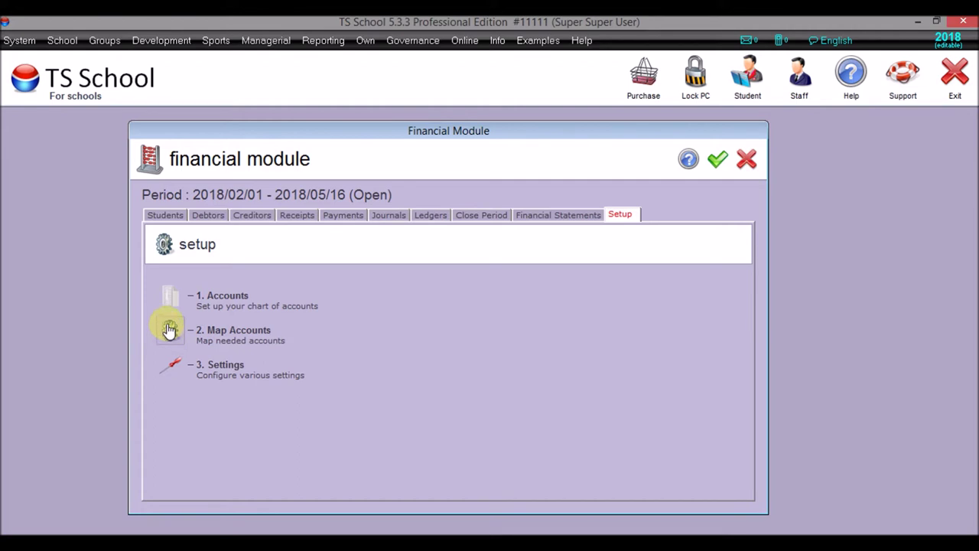
- Open the students' fee Setup and review the 7 service groups, from 14 Day accounts to Weekly
{"action": "left_click", "coordinate": [167, 216]}
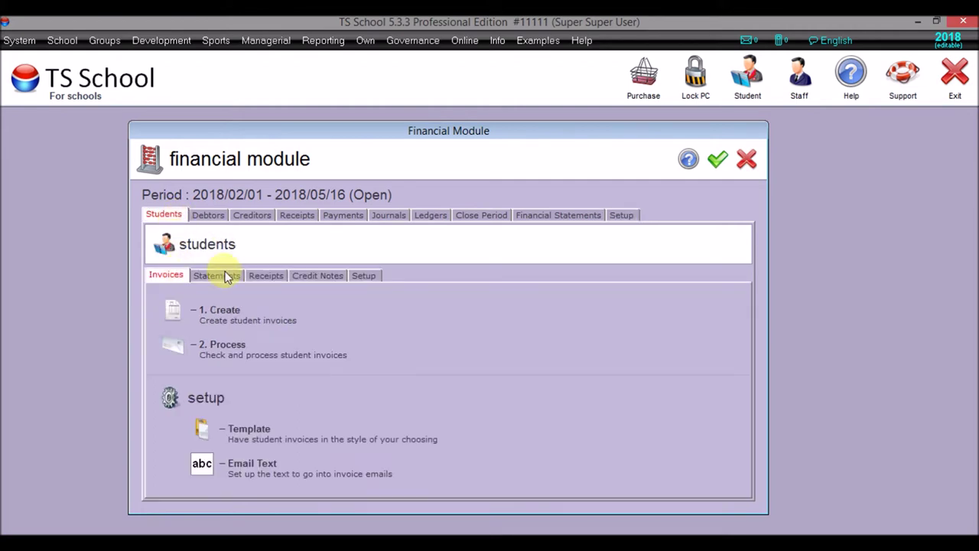
{"action": "left_click", "coordinate": [367, 274]}
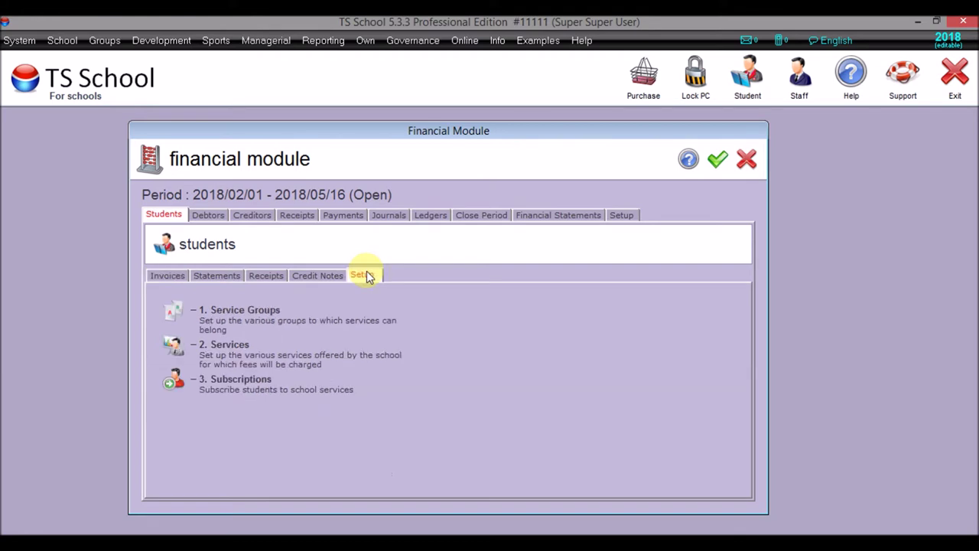
{"action": "left_click", "coordinate": [175, 313]}
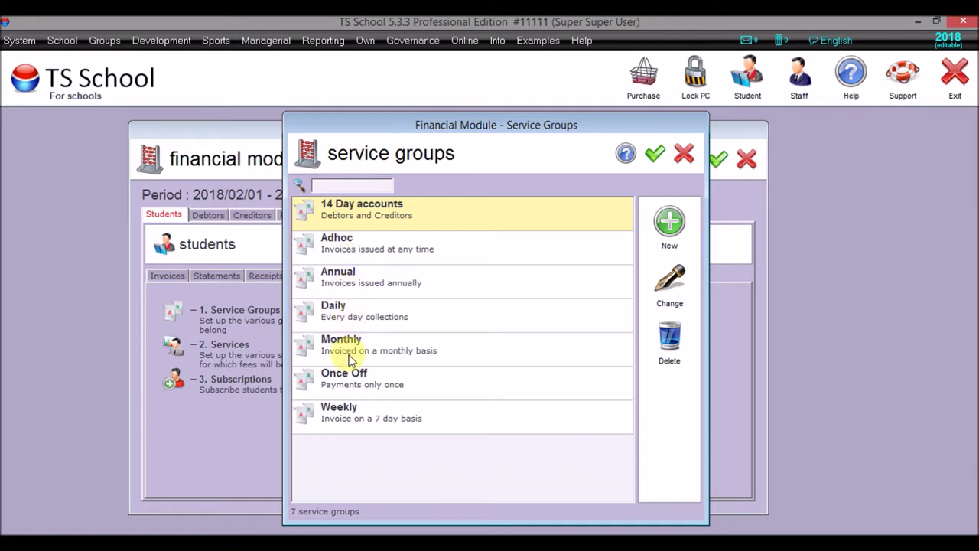
{"action": "left_click", "coordinate": [652, 154]}
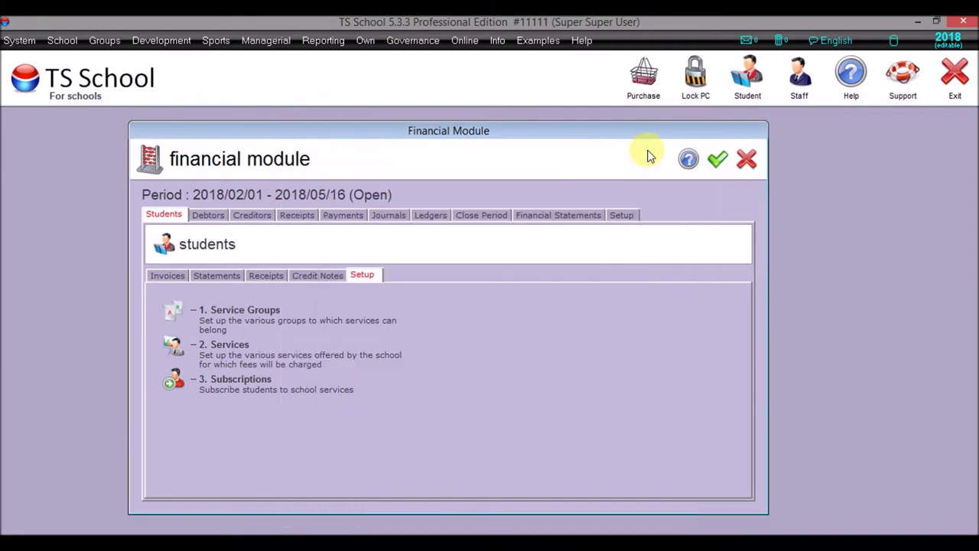
- Check the Aftercare service and save Boarding in the Monthly group at R700,00
{"action": "left_click", "coordinate": [175, 348]}
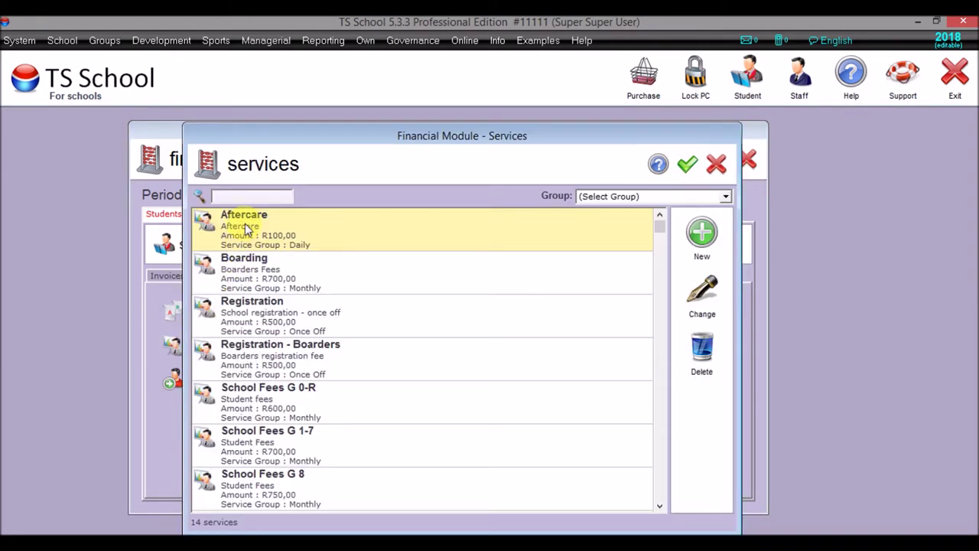
{"action": "double_click", "coordinate": [244, 223]}
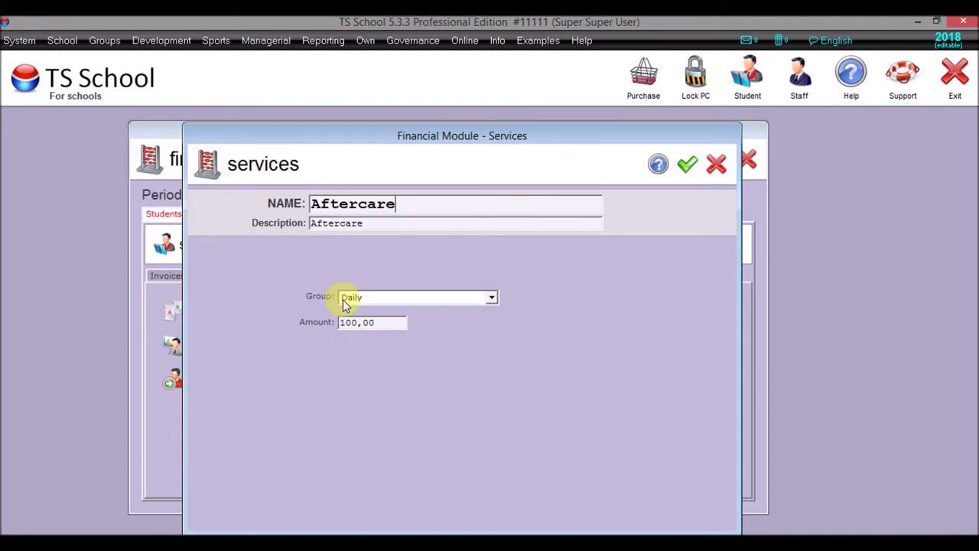
{"action": "left_click", "coordinate": [685, 165]}
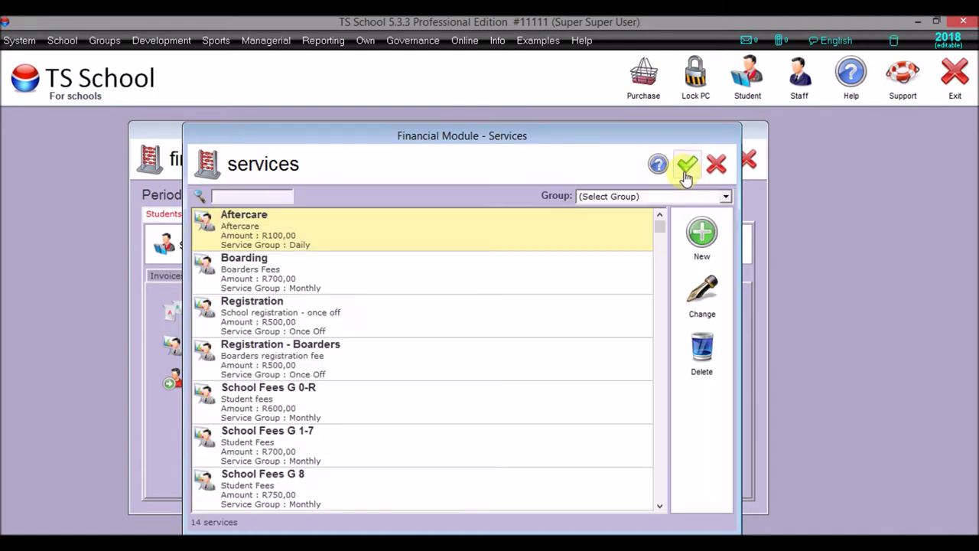
{"action": "double_click", "coordinate": [381, 269]}
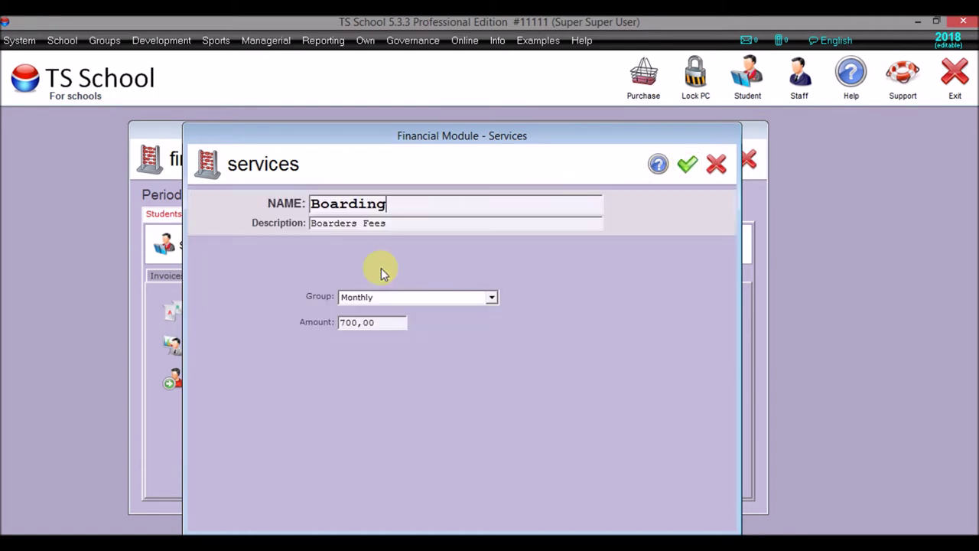
{"action": "left_click", "coordinate": [491, 298]}
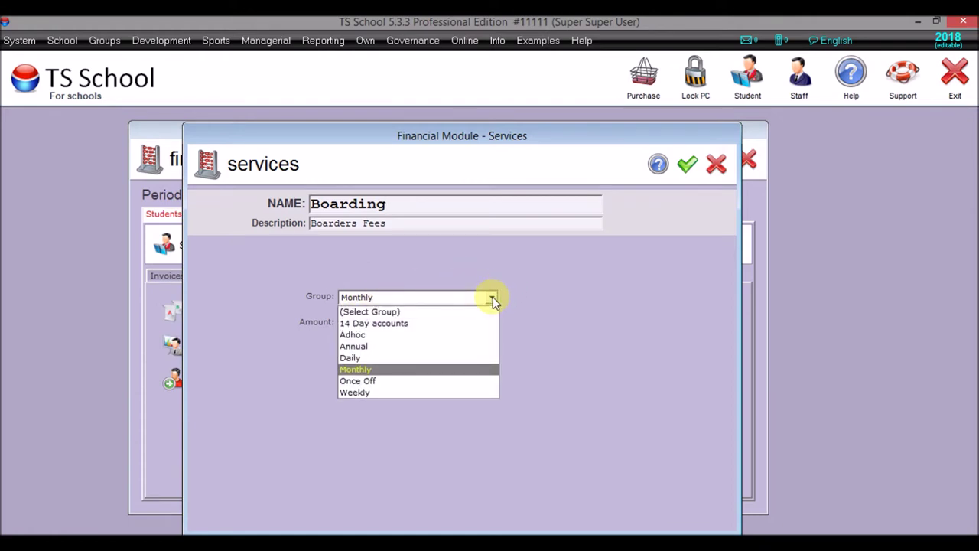
{"action": "left_click", "coordinate": [492, 298]}
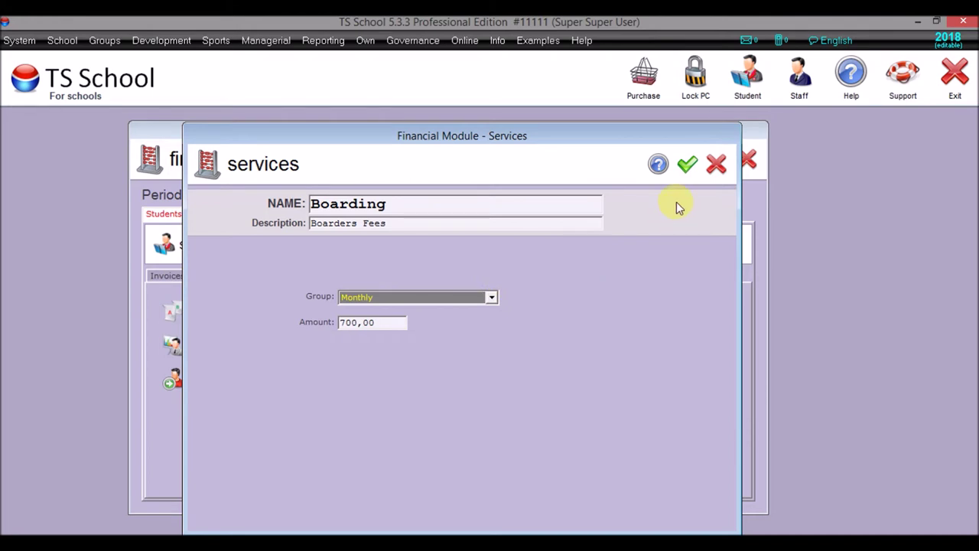
{"action": "left_click", "coordinate": [687, 164]}
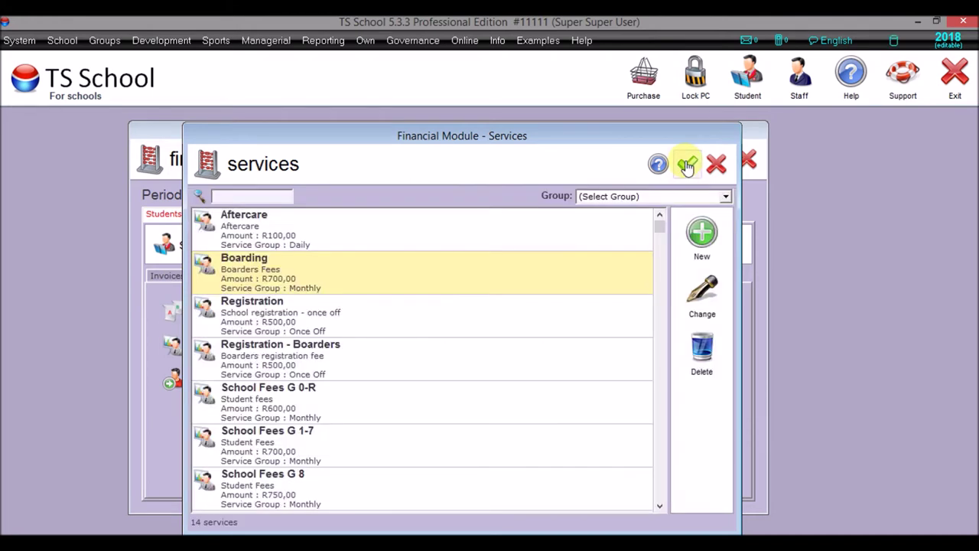
- Keep Registration in the Once Off group, save it, and close the services list
{"action": "double_click", "coordinate": [316, 325]}
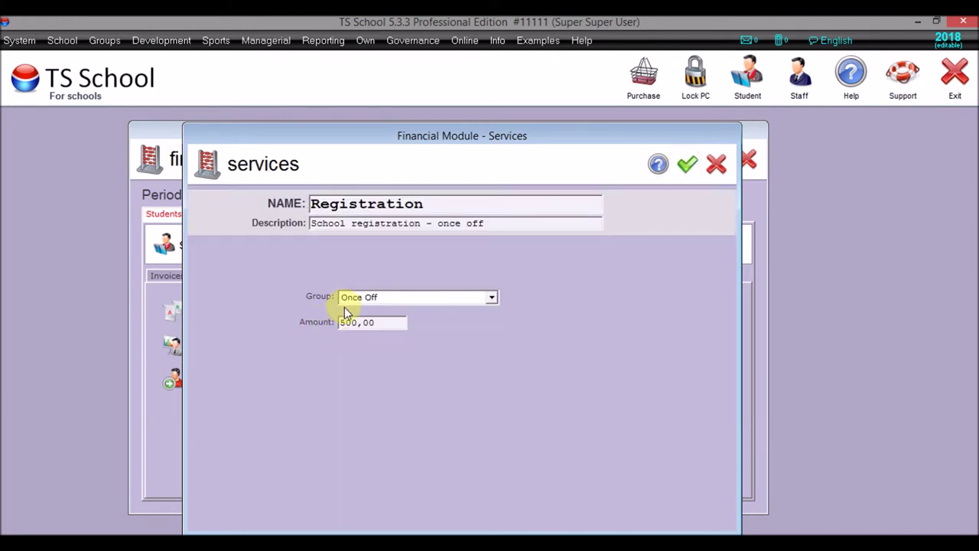
{"action": "left_click", "coordinate": [492, 298]}
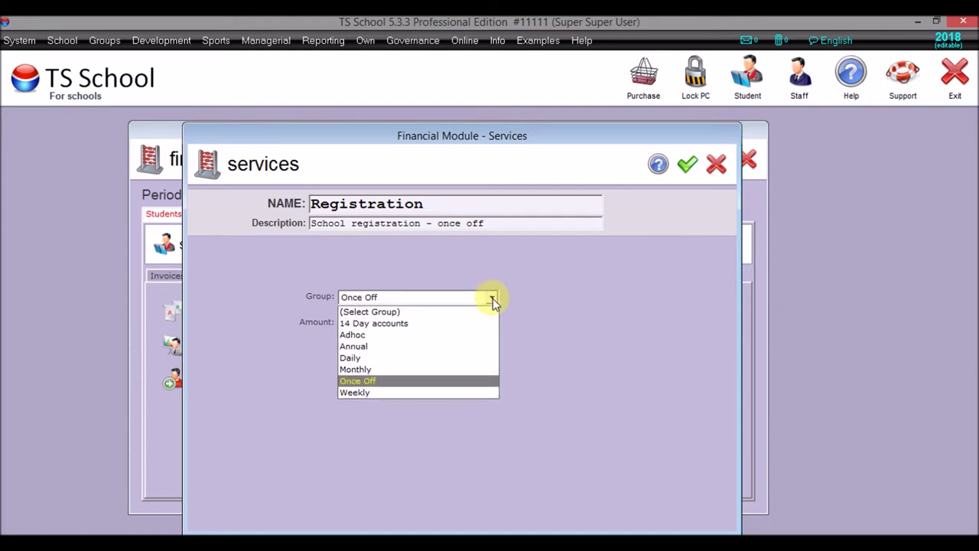
{"action": "left_click", "coordinate": [493, 298]}
{"action": "left_click", "coordinate": [688, 165]}
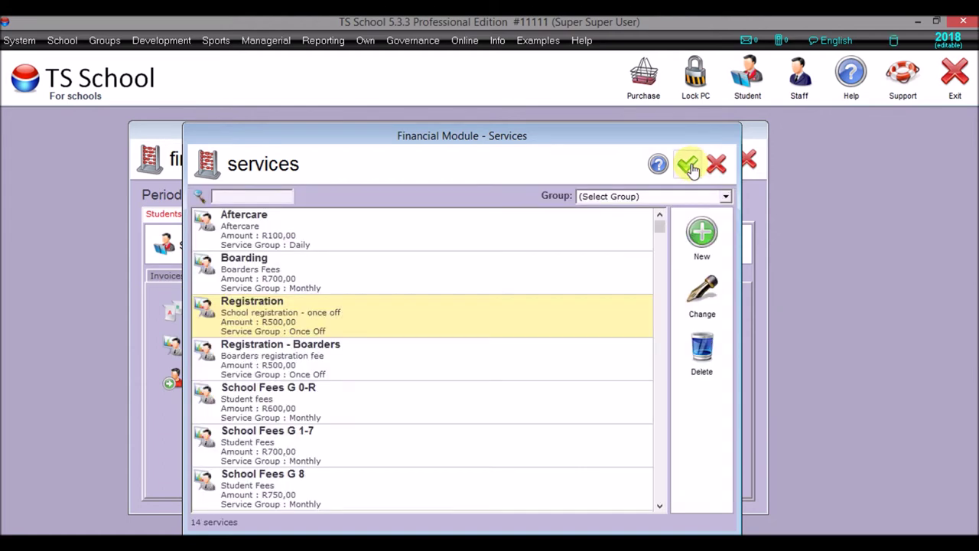
{"action": "left_click", "coordinate": [686, 164]}
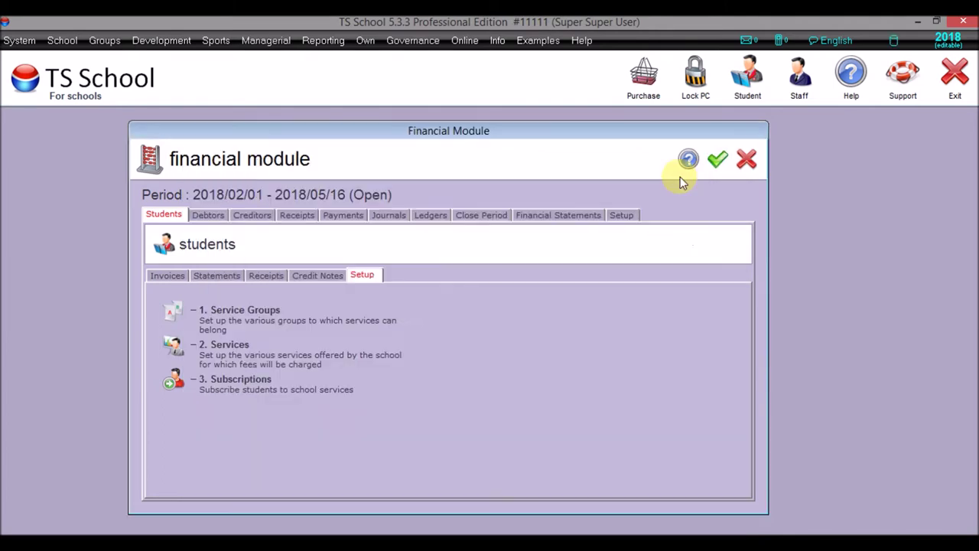
{"action": "left_click", "coordinate": [175, 315]}
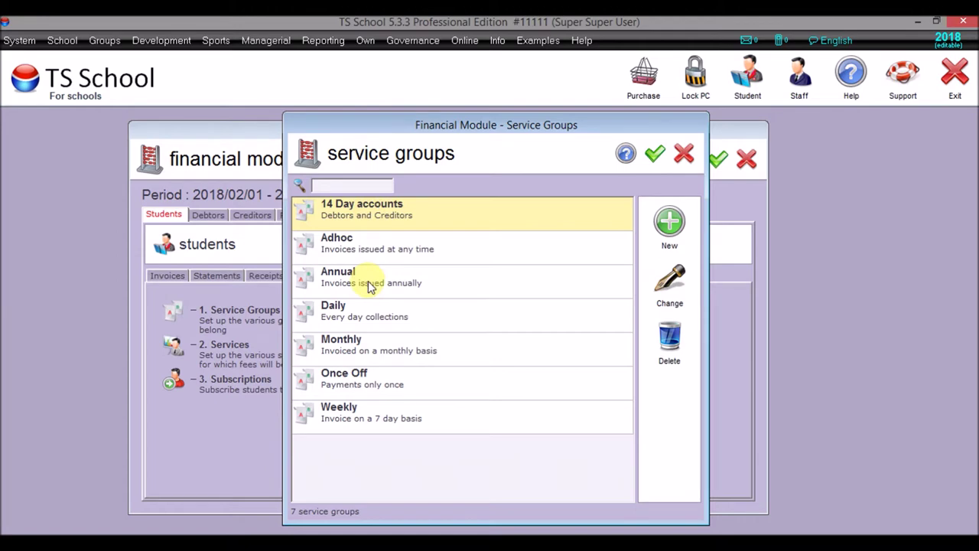
{"action": "left_click", "coordinate": [363, 354]}
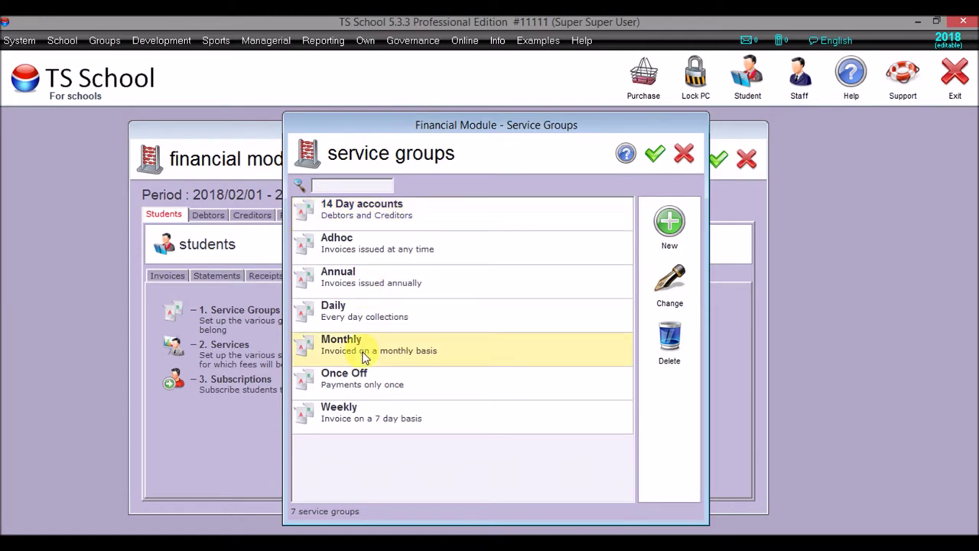
{"action": "left_click", "coordinate": [655, 153]}
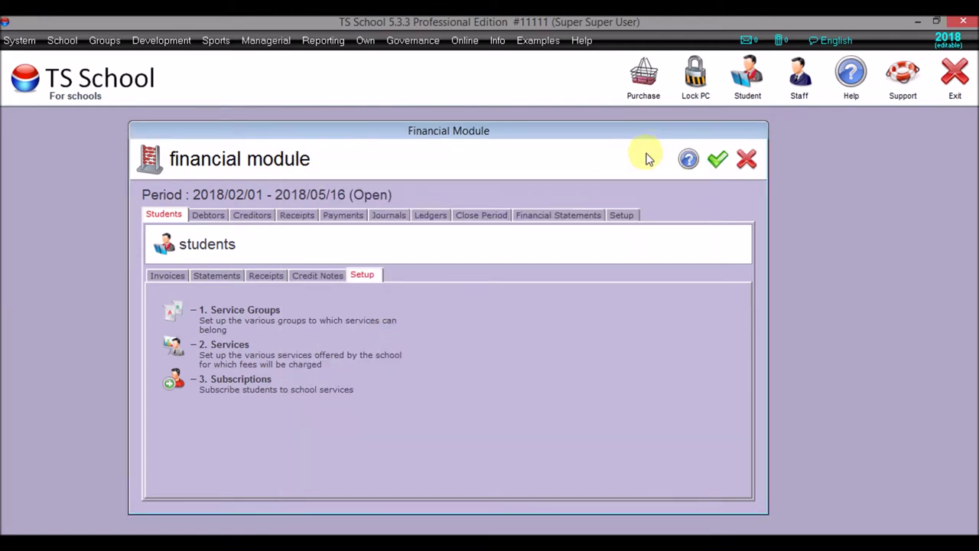
{"action": "left_click", "coordinate": [175, 346]}
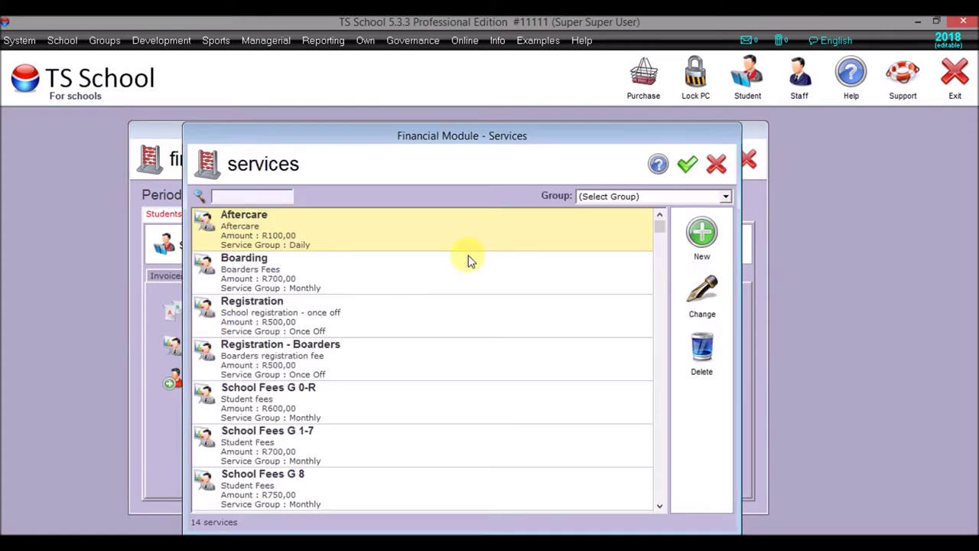
{"action": "left_click", "coordinate": [612, 198]}
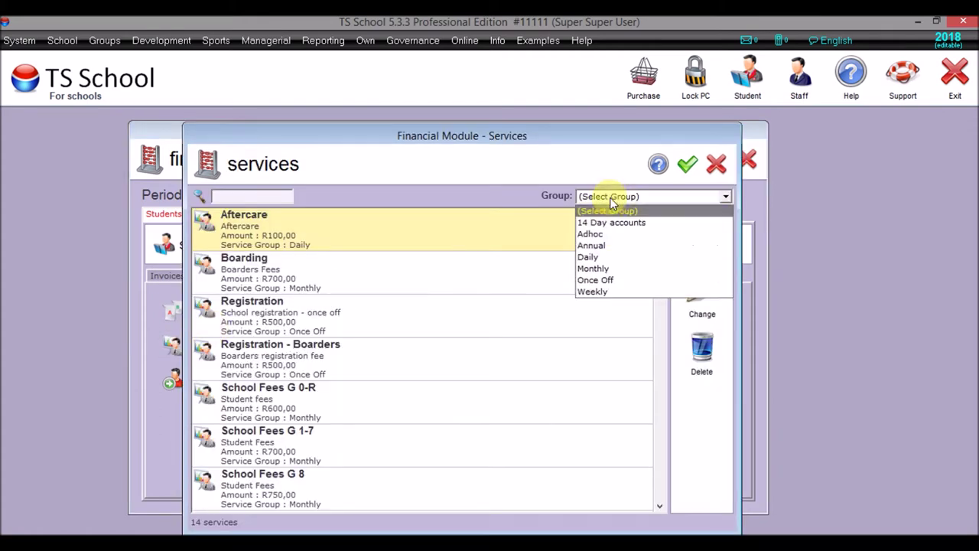
{"action": "left_click", "coordinate": [614, 268]}
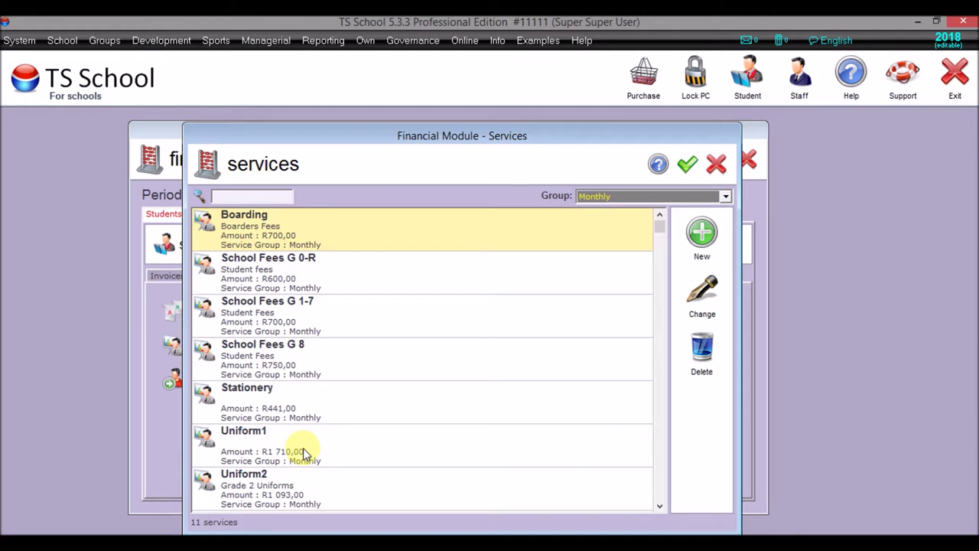
{"action": "double_click", "coordinate": [303, 283]}
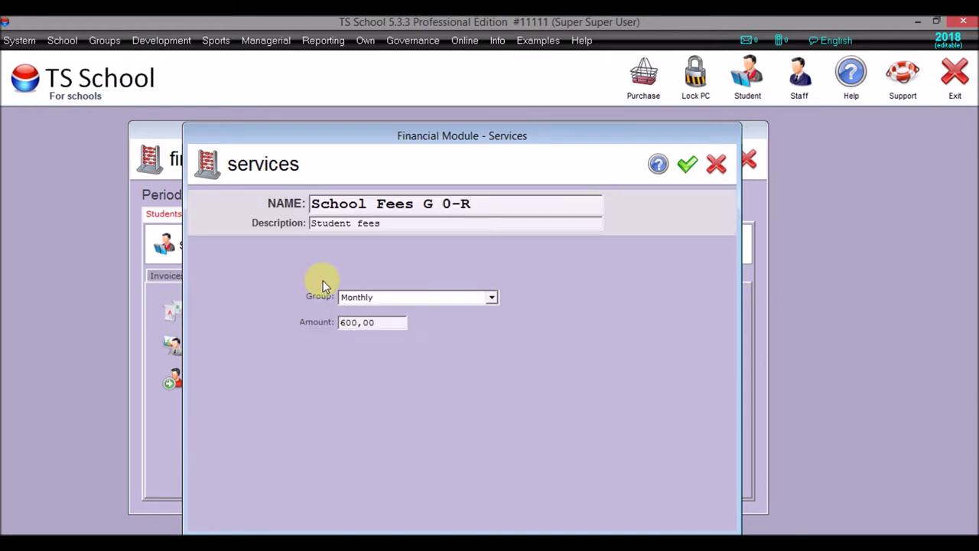
{"action": "left_click", "coordinate": [493, 298]}
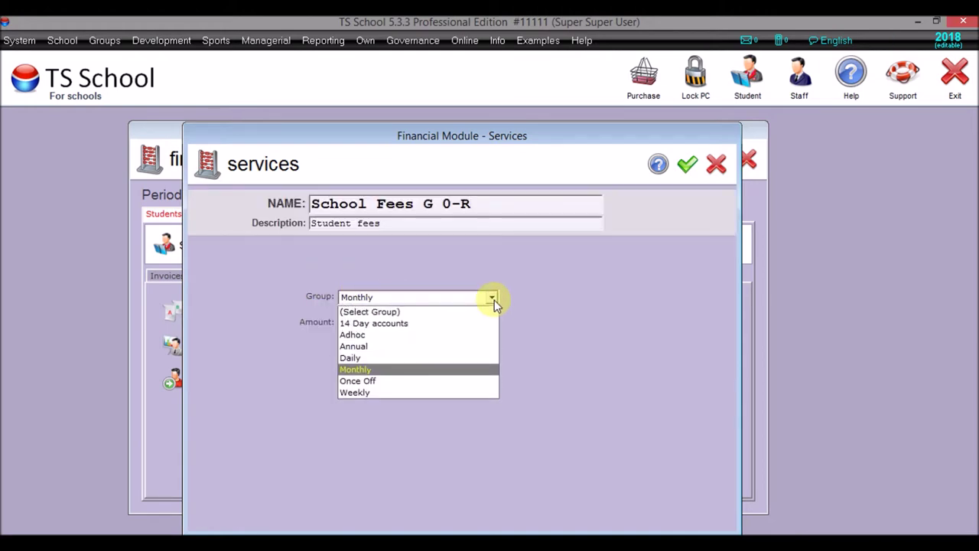
{"action": "left_click", "coordinate": [465, 392]}
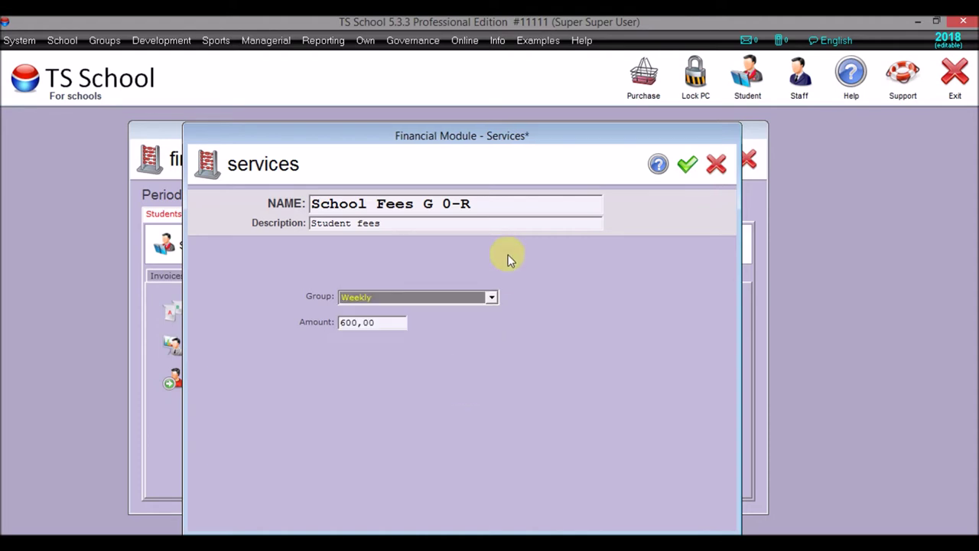
{"action": "left_click", "coordinate": [492, 297]}
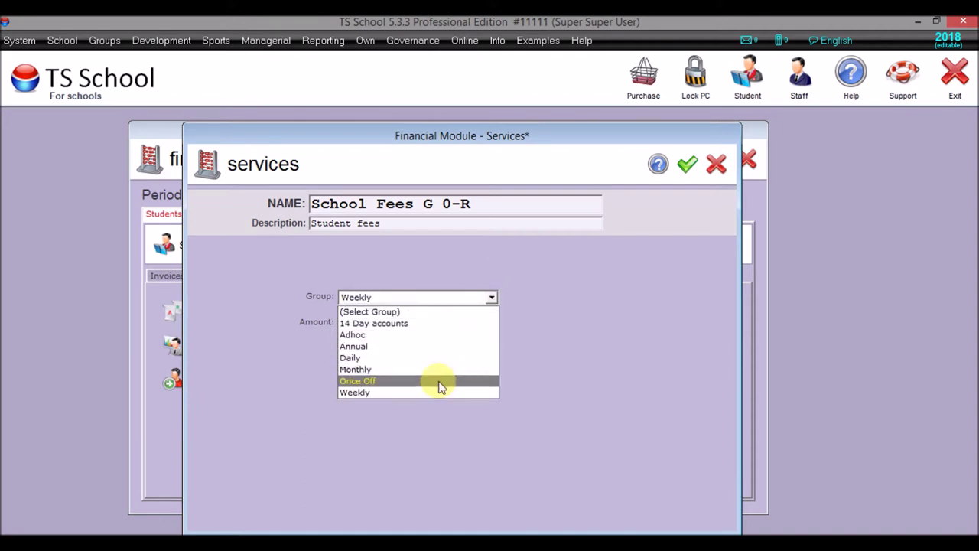
{"action": "left_click", "coordinate": [440, 376]}
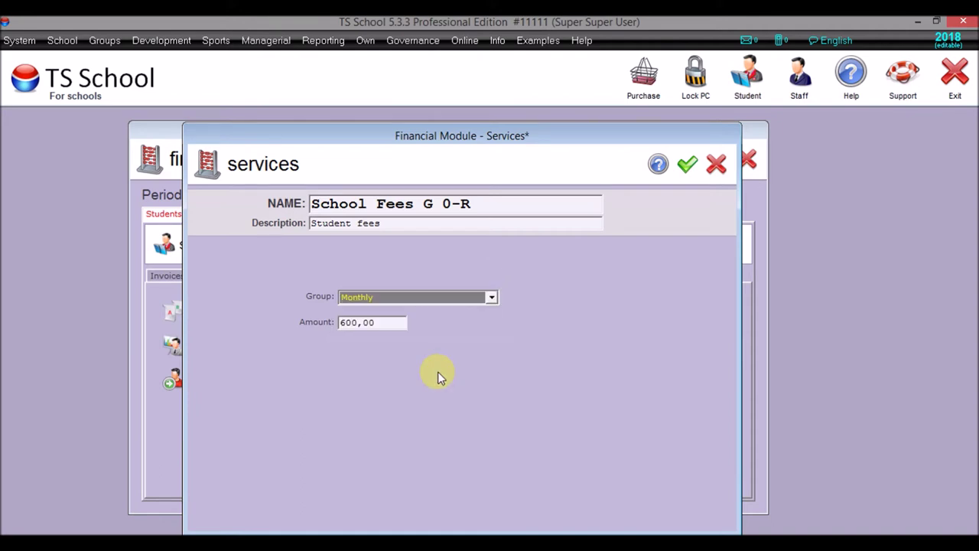
{"action": "left_click", "coordinate": [687, 166]}
{"action": "left_click", "coordinate": [688, 166]}
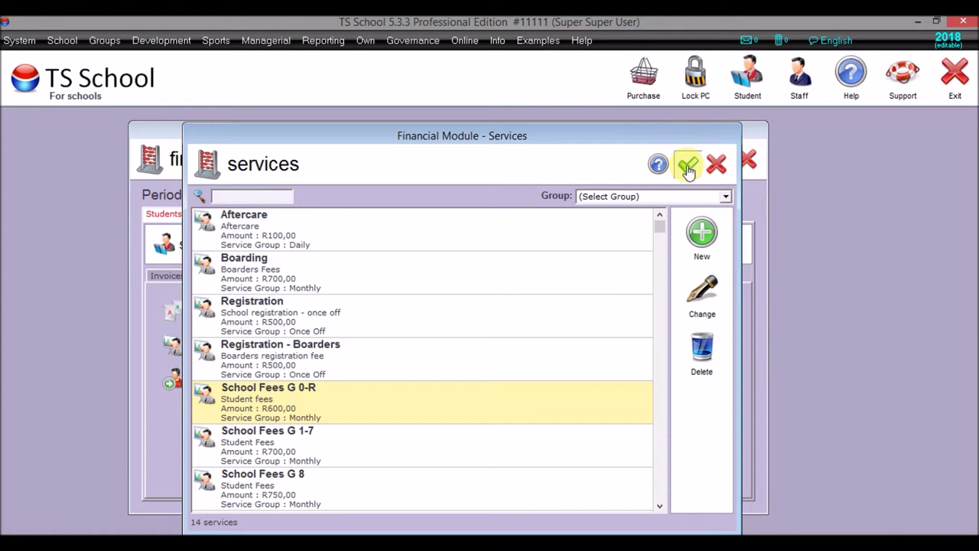
{"action": "left_click", "coordinate": [176, 382]}
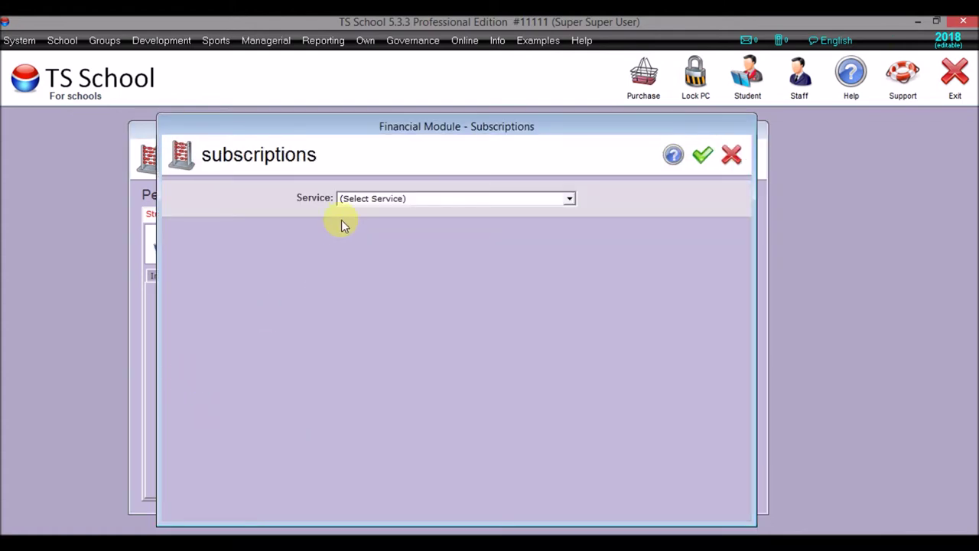
{"action": "left_click", "coordinate": [350, 203]}
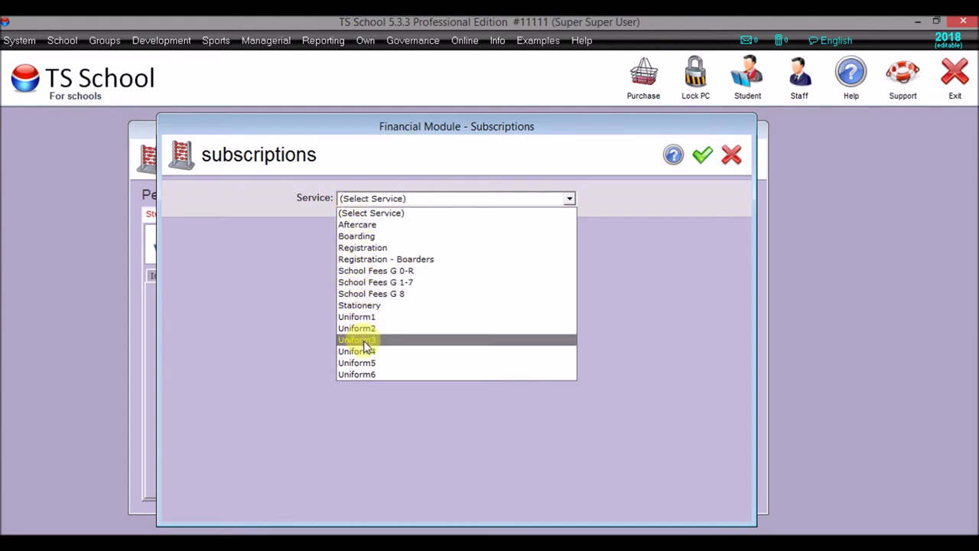
{"action": "left_click", "coordinate": [405, 270]}
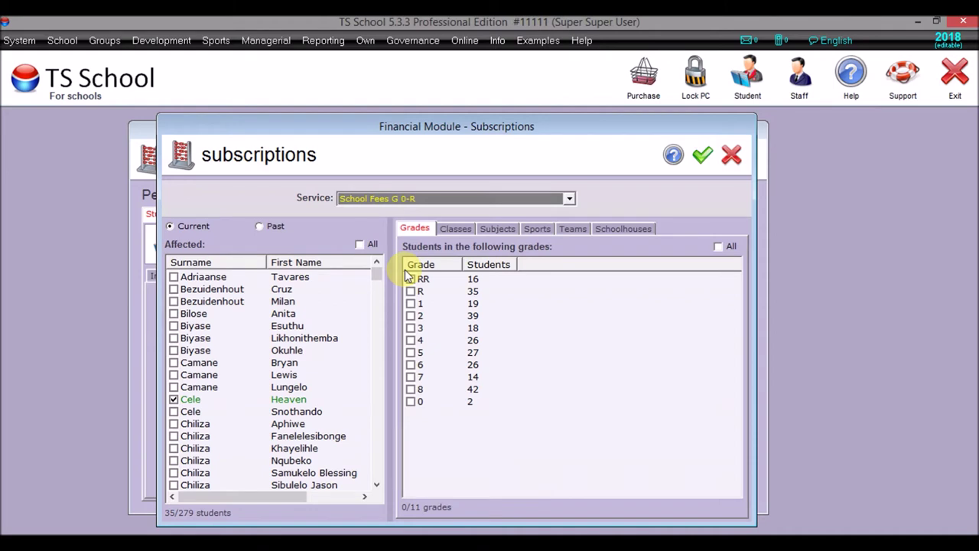
{"action": "left_click", "coordinate": [406, 270]}
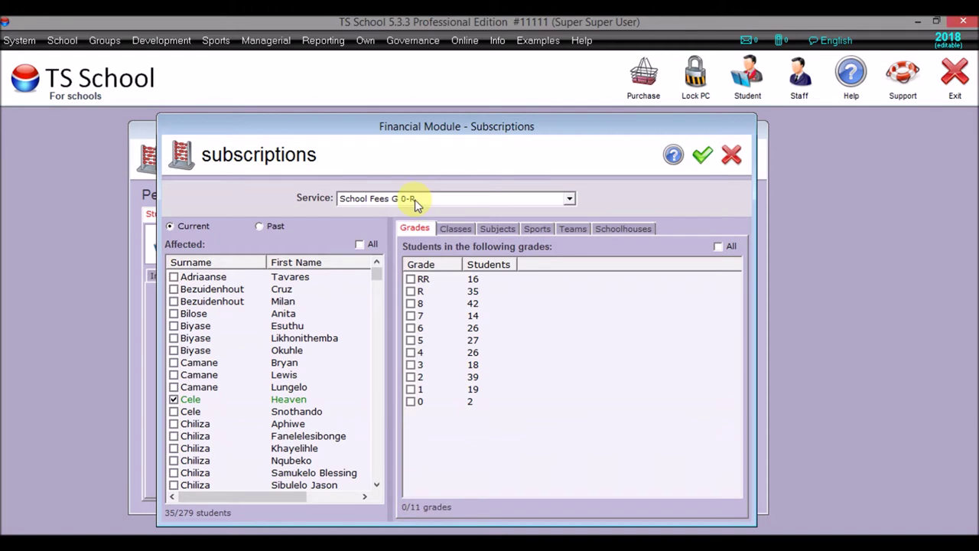
{"action": "left_click", "coordinate": [733, 157]}
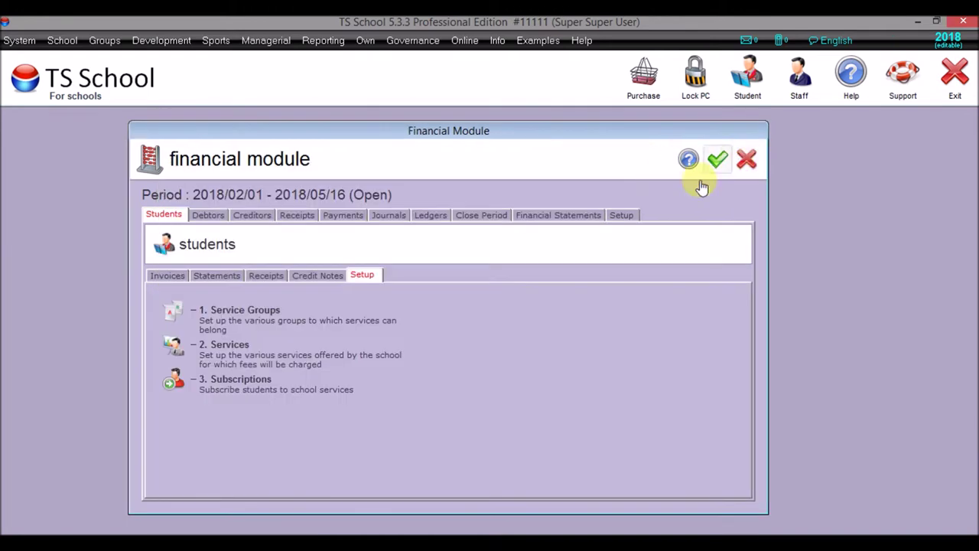
{"action": "left_click", "coordinate": [174, 381]}
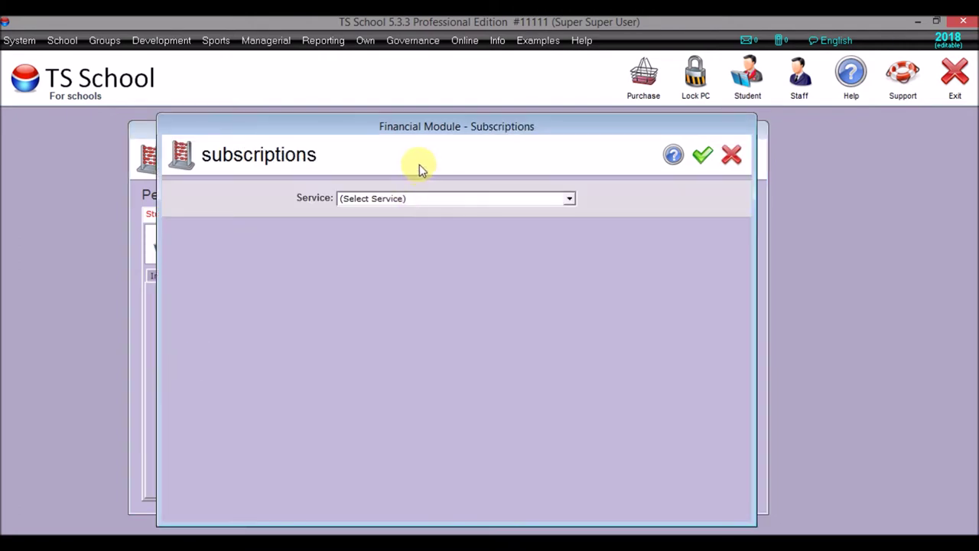
{"action": "left_click", "coordinate": [417, 198]}
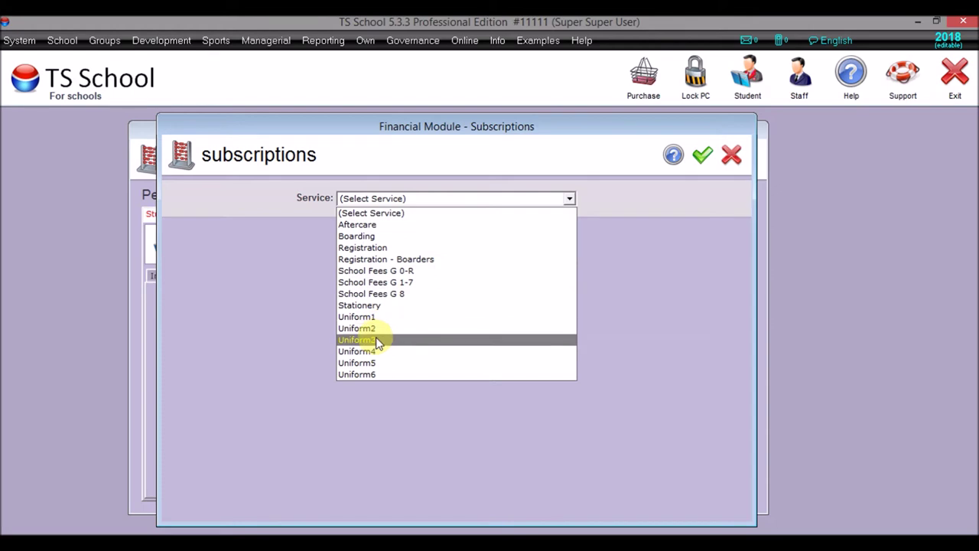
{"action": "left_click", "coordinate": [364, 363]}
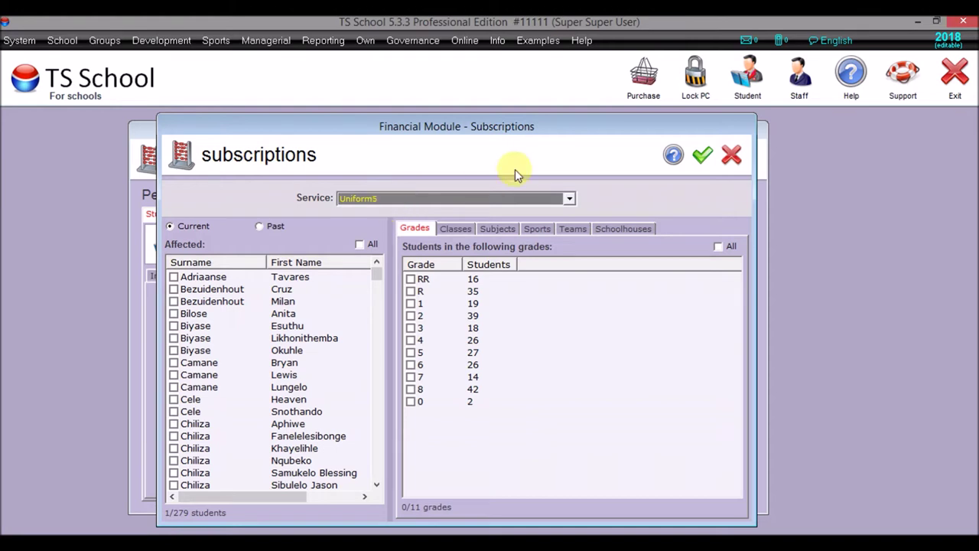
{"action": "left_click", "coordinate": [702, 155]}
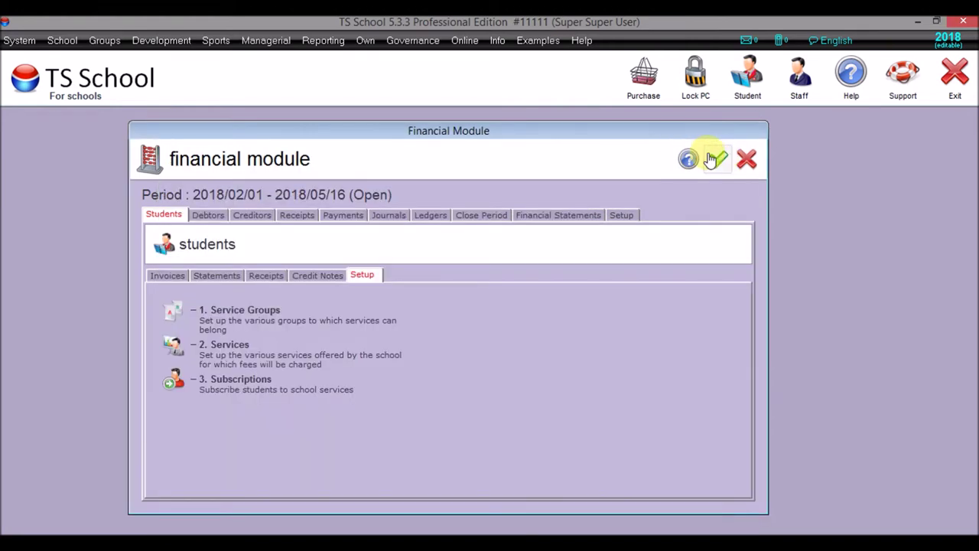
- Describe the Uniform5 service as 'Grade 5 Uniform', save it, and close the services list
{"action": "left_click", "coordinate": [175, 344]}
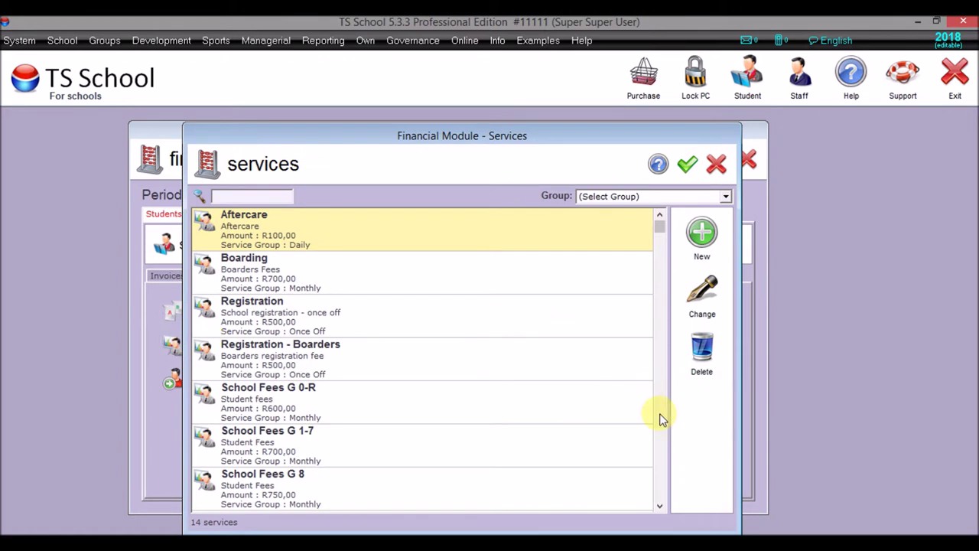
{"action": "scroll", "coordinate": [662, 420], "scroll_direction": "down", "scroll_amount": 2}
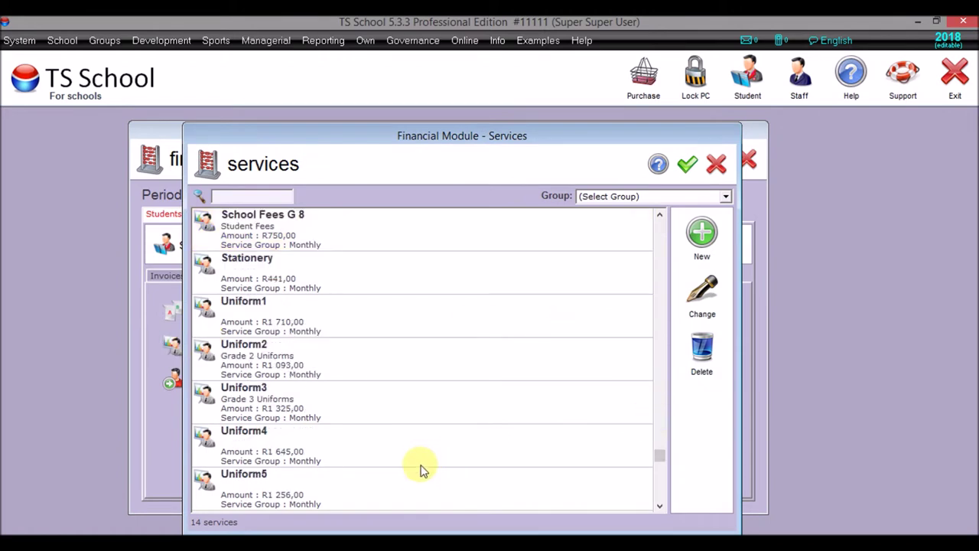
{"action": "double_click", "coordinate": [416, 487]}
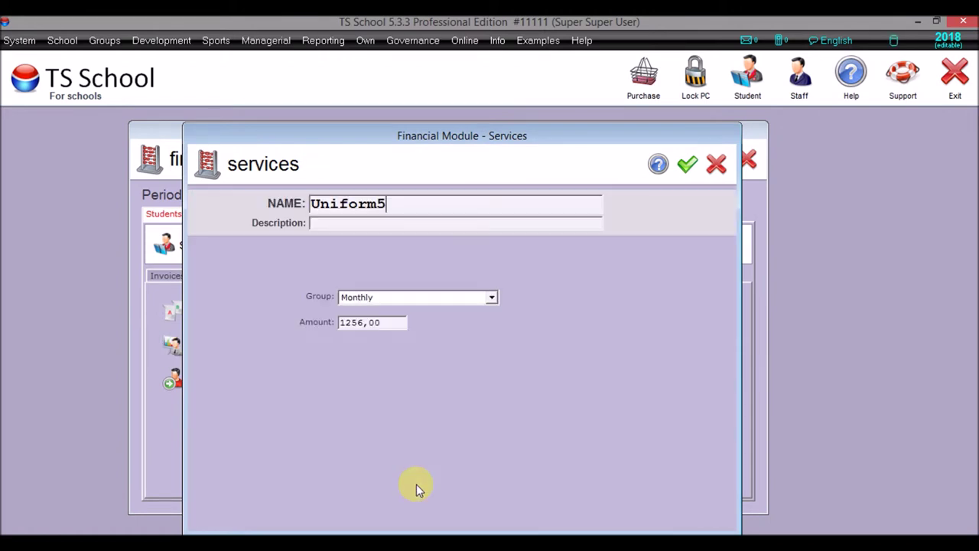
{"action": "left_click", "coordinate": [406, 225]}
{"action": "type", "text": "Gra"}
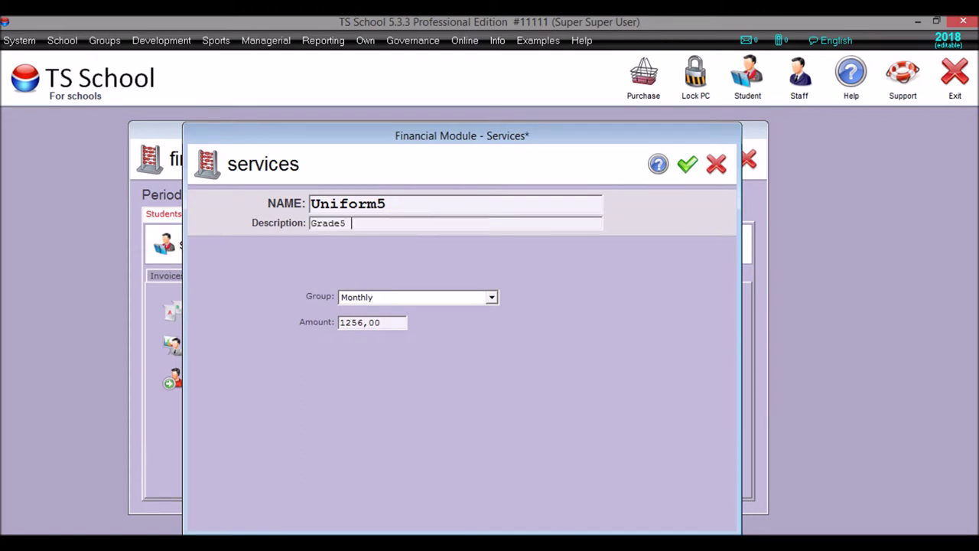
{"action": "type", "text": "de 5 Unfi"}
{"action": "key", "text": "BackSpace"}
{"action": "key", "text": "BackSpace"}
{"action": "key", "text": "BackSpace"}
{"action": "type", "text": "iforms"}
{"action": "key", "text": "BackSpace"}
{"action": "left_click", "coordinate": [687, 165]}
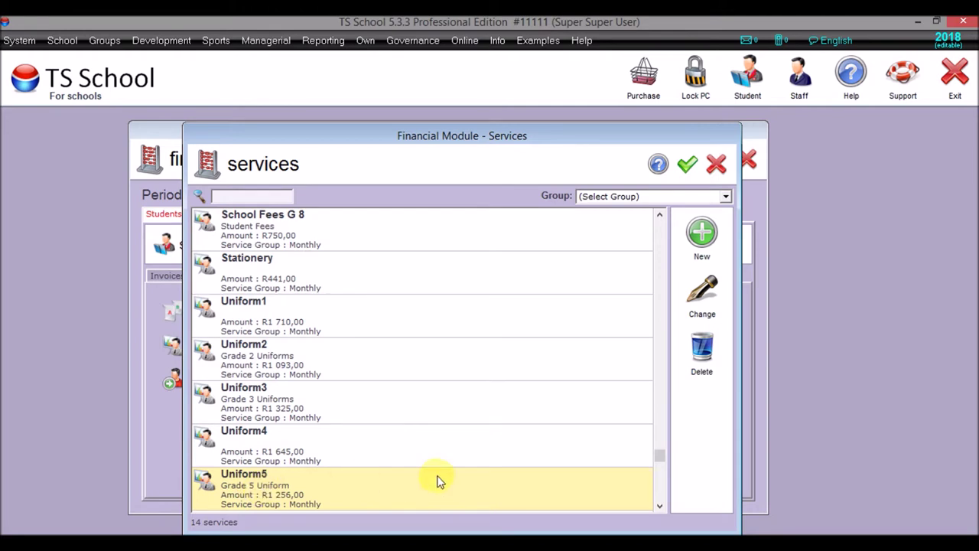
{"action": "left_click", "coordinate": [687, 167]}
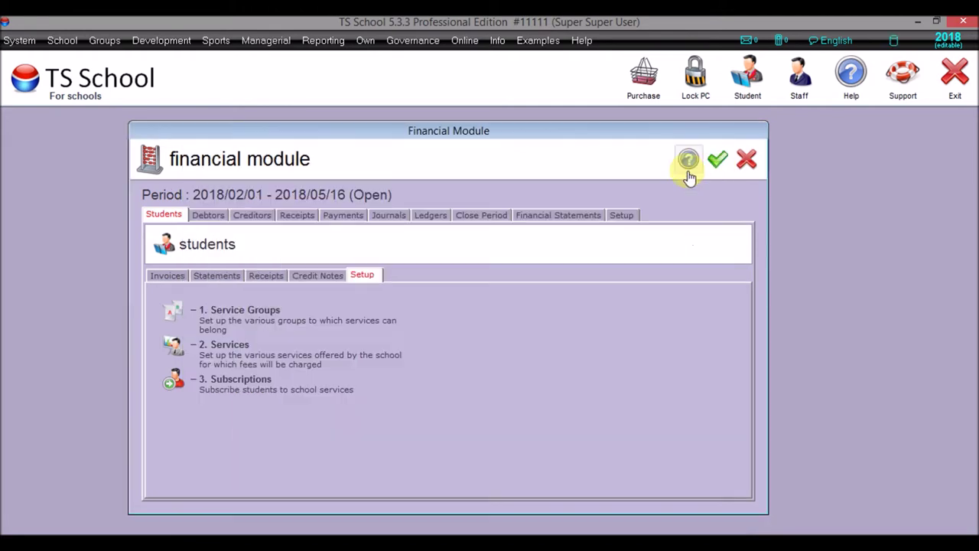
- Subscribe only the 27 grade 5 students to the Uniform5 service and save the subscriptions
{"action": "left_click", "coordinate": [176, 380]}
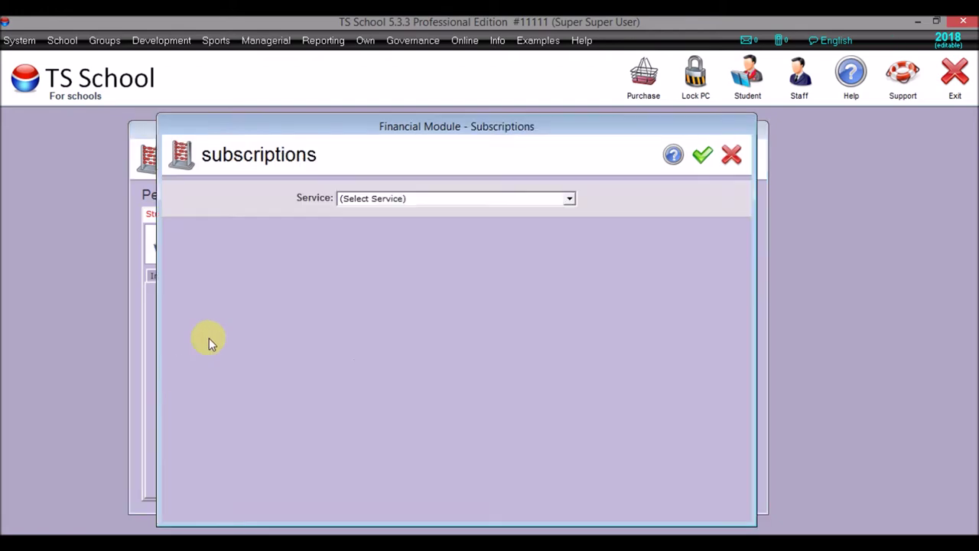
{"action": "left_click", "coordinate": [354, 200]}
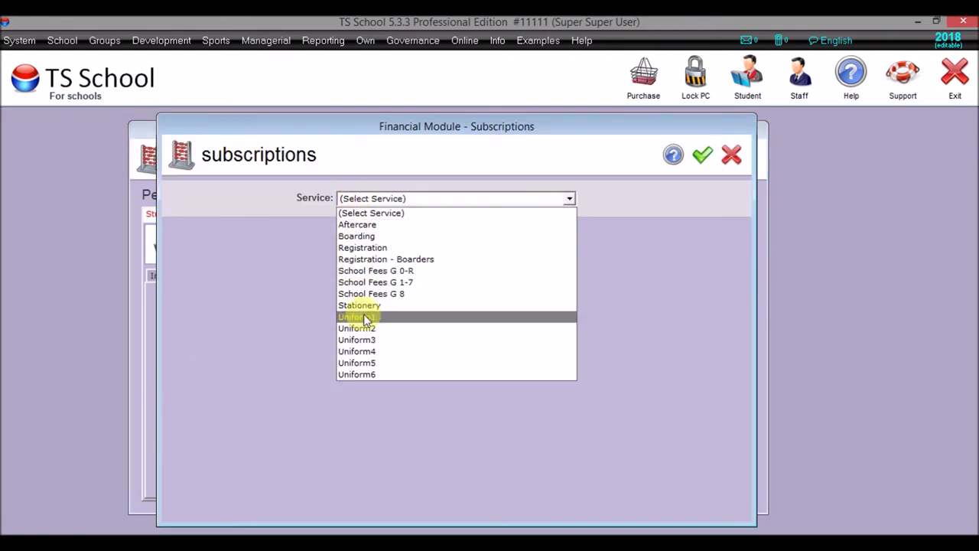
{"action": "left_click", "coordinate": [367, 362]}
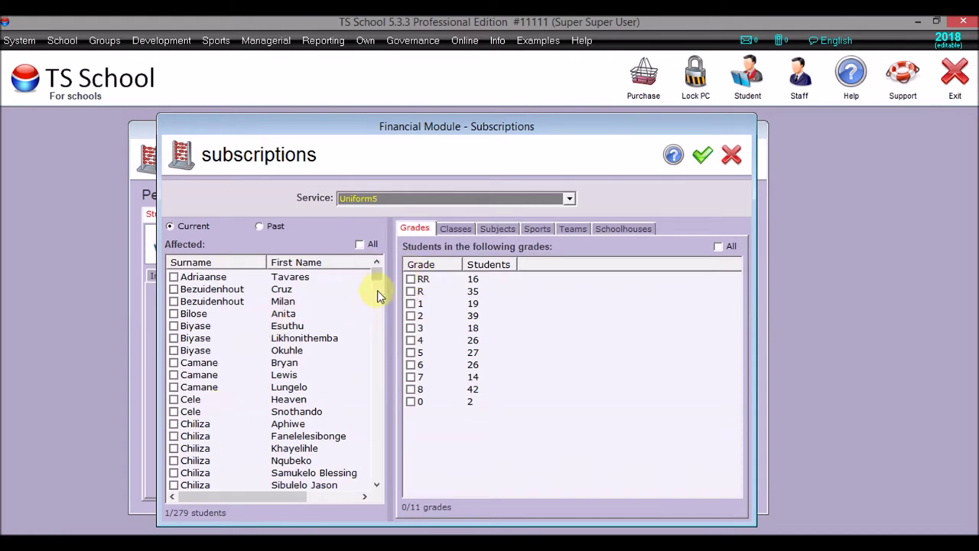
{"action": "left_click", "coordinate": [360, 245]}
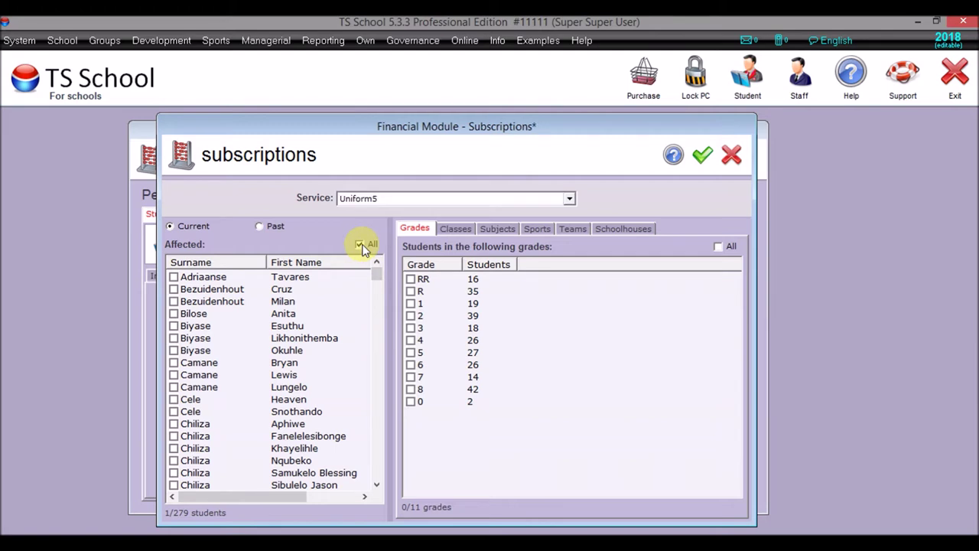
{"action": "left_click", "coordinate": [359, 244]}
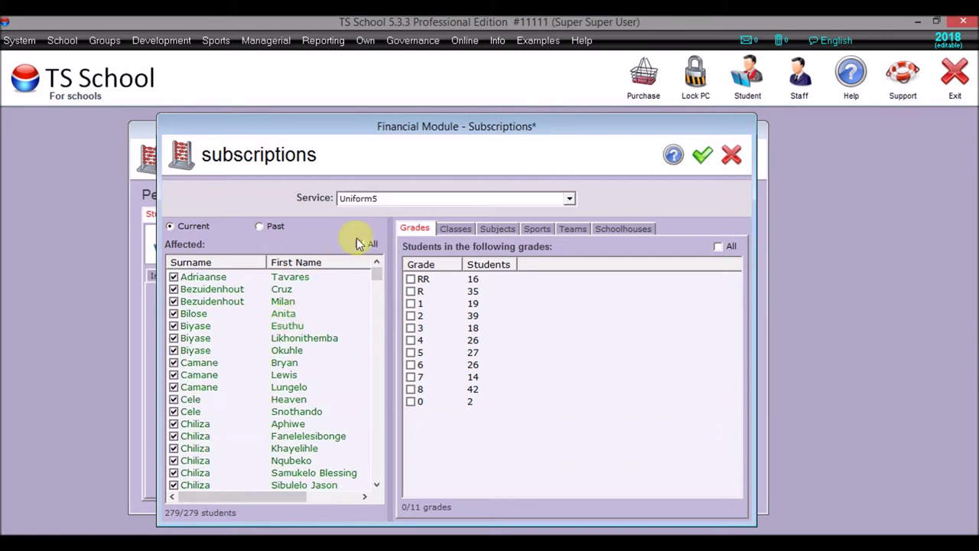
{"action": "left_click", "coordinate": [359, 244]}
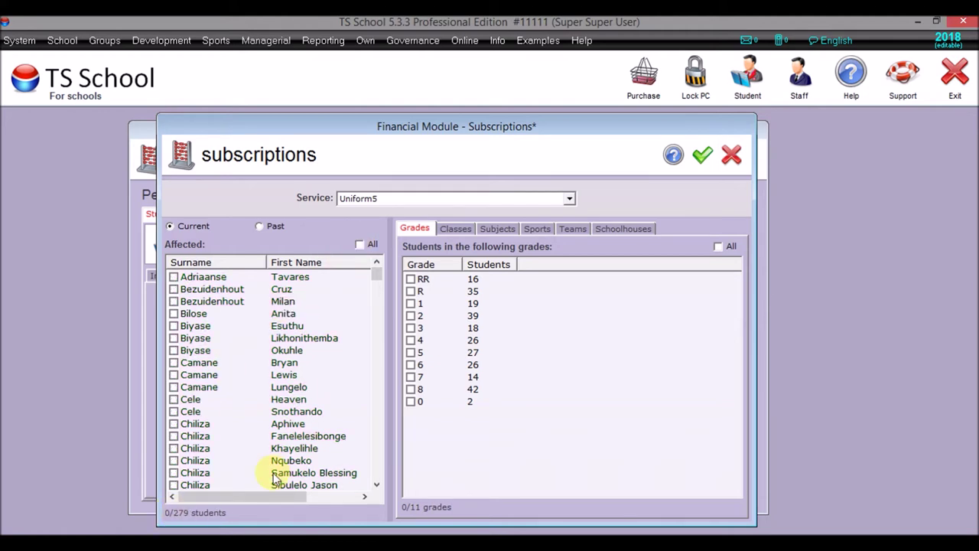
{"action": "left_click", "coordinate": [411, 353]}
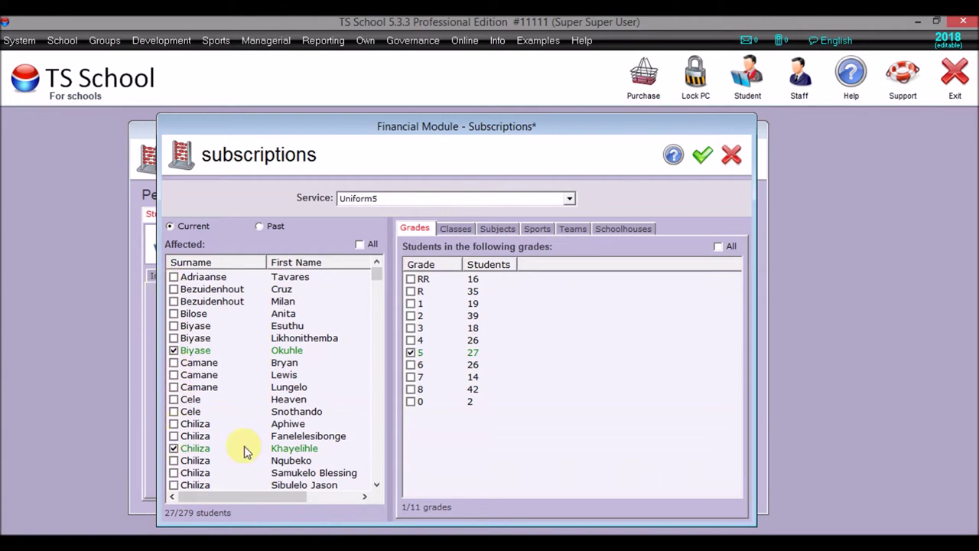
{"action": "left_click", "coordinate": [702, 158]}
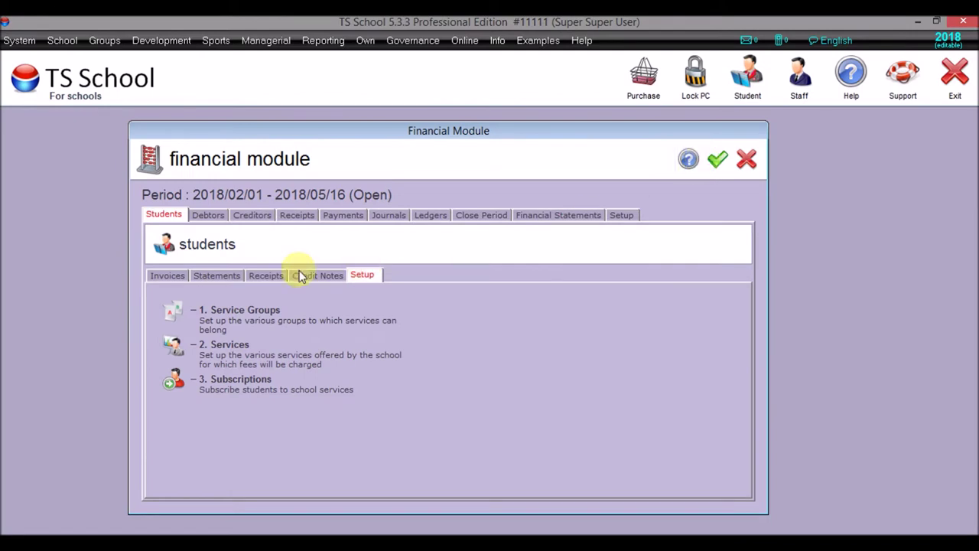
- Open the student invoice template and page through its sample invoice
{"action": "left_click", "coordinate": [167, 277]}
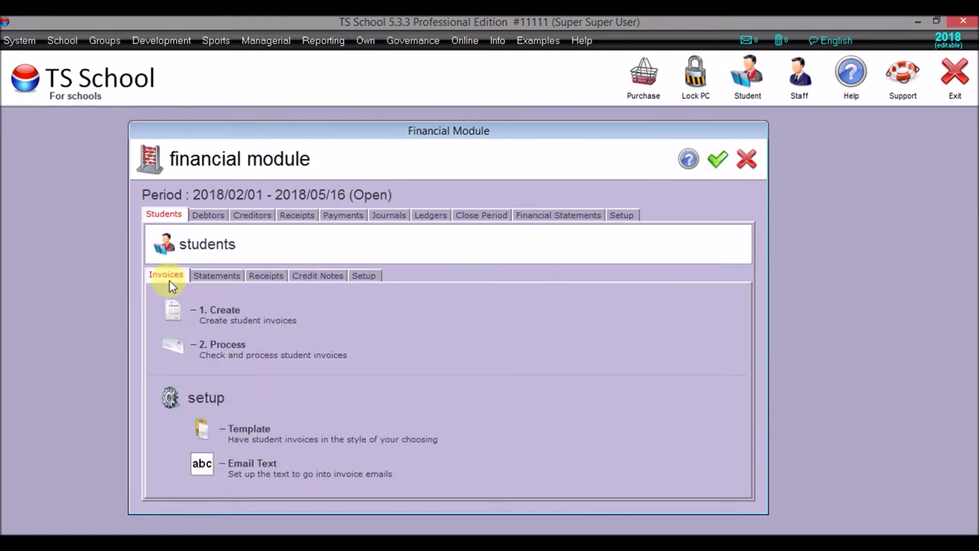
{"action": "left_click", "coordinate": [201, 426]}
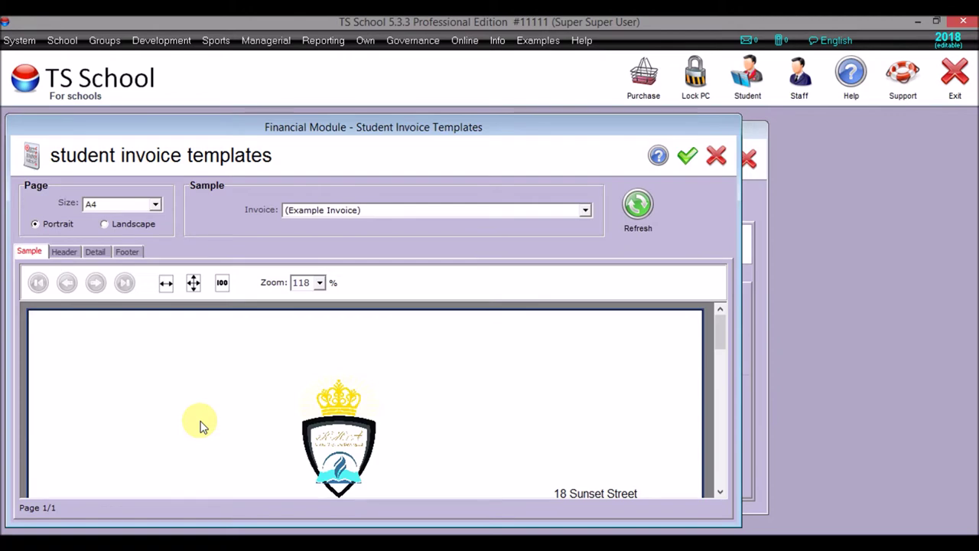
{"action": "left_click", "coordinate": [723, 457]}
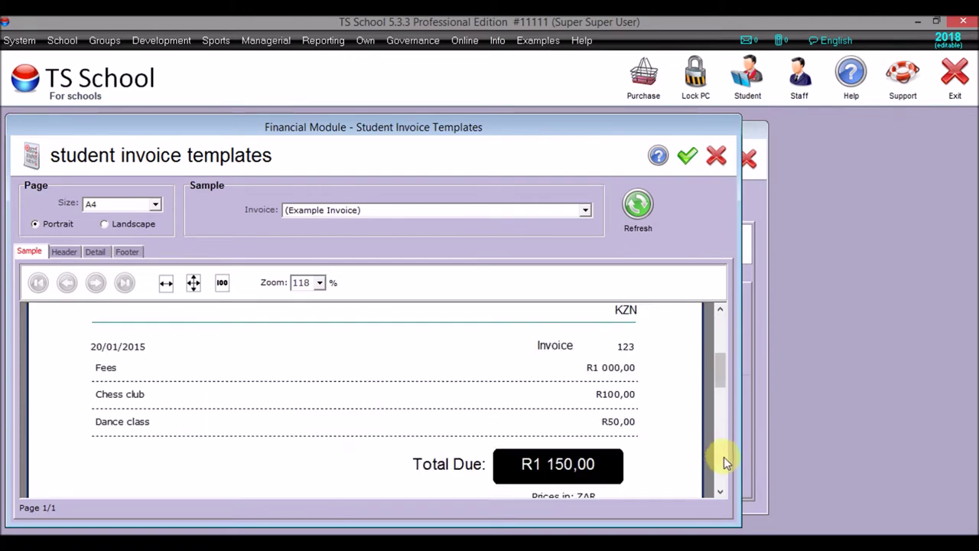
{"action": "left_click", "coordinate": [723, 457]}
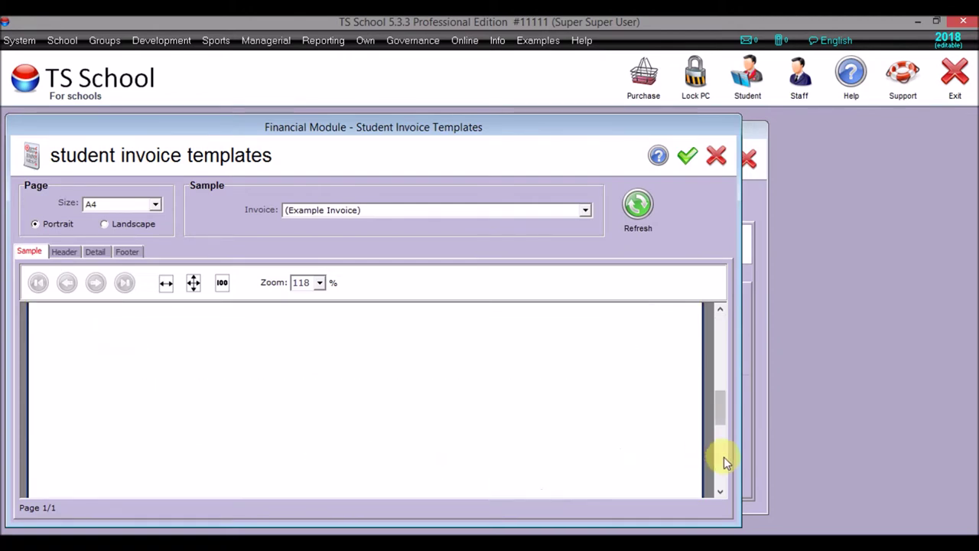
{"action": "left_click", "coordinate": [721, 357]}
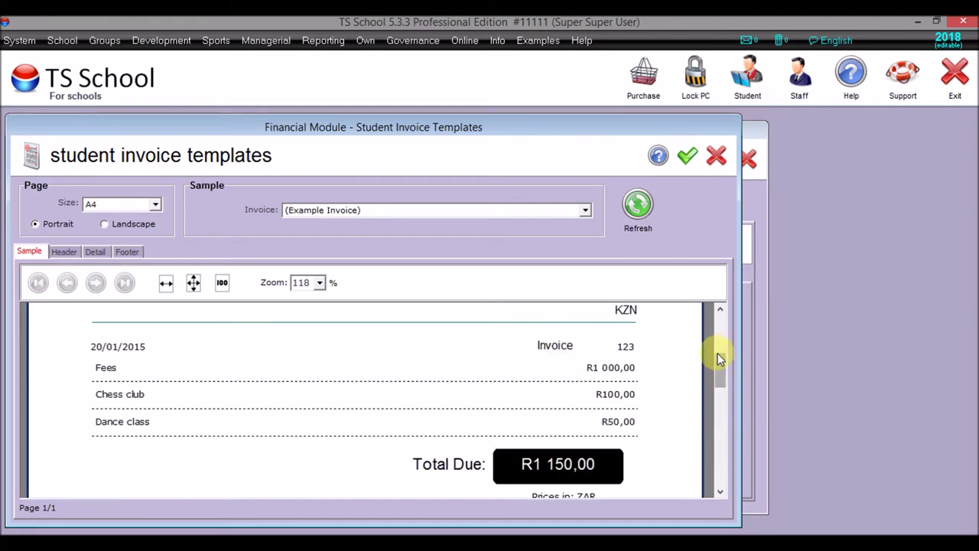
{"action": "left_click", "coordinate": [719, 331]}
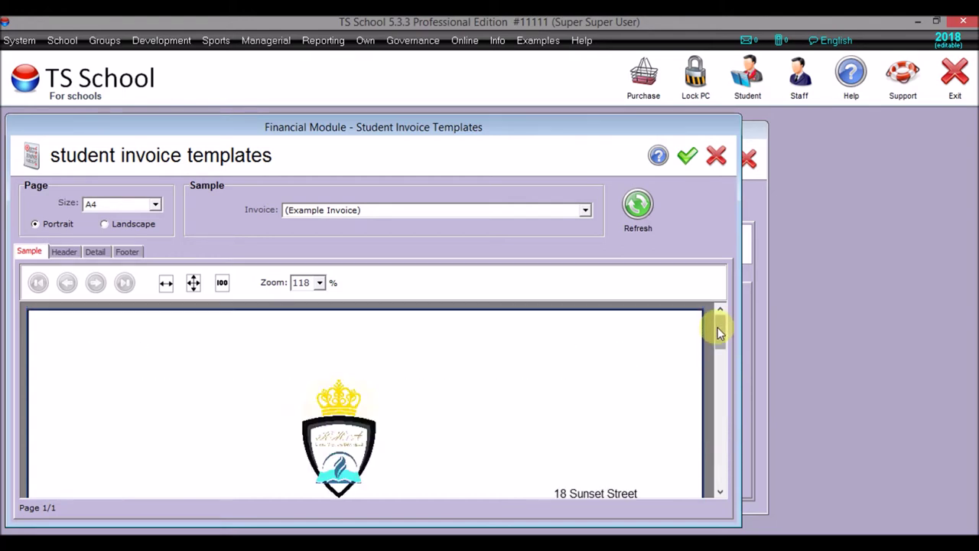
- Review the template's Header, Detail and Footer layouts, then confirm the template
{"action": "left_click", "coordinate": [64, 254]}
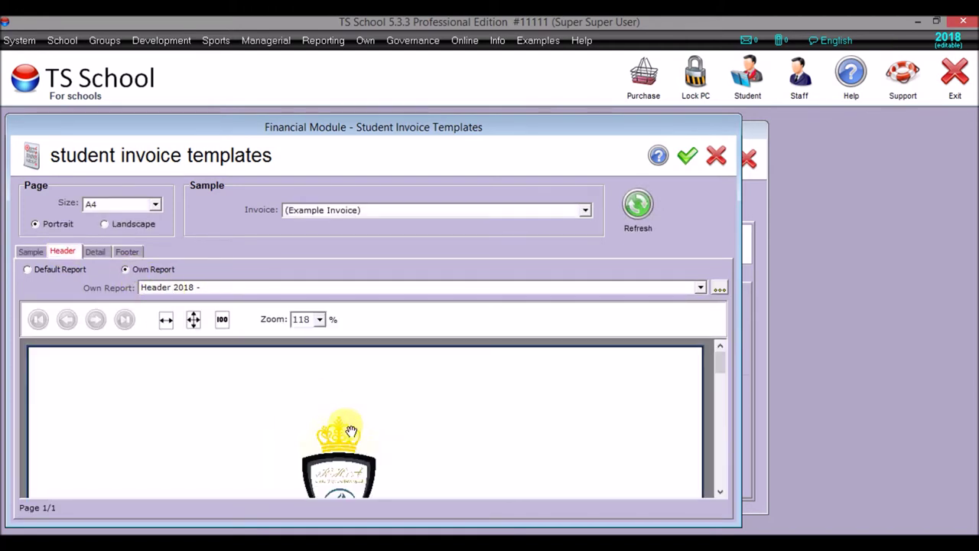
{"action": "left_click", "coordinate": [94, 253]}
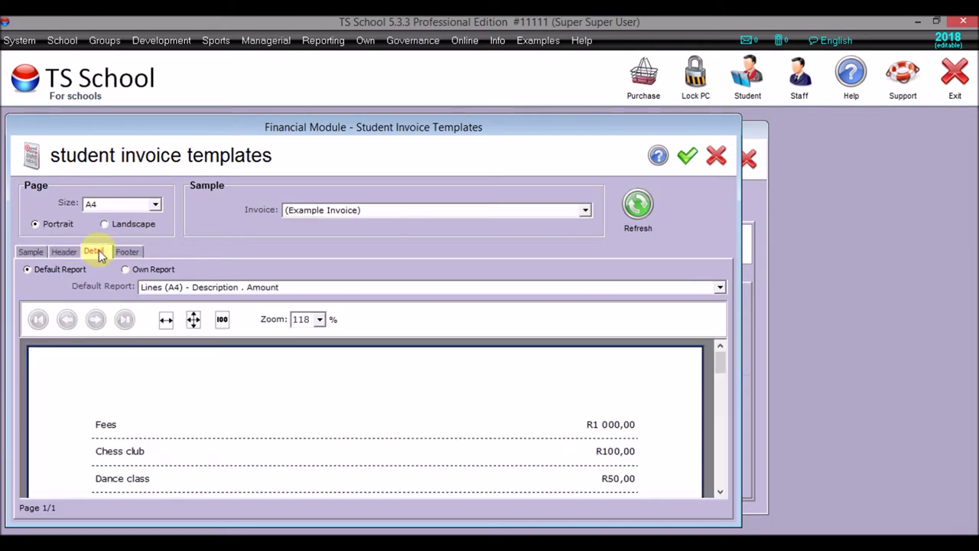
{"action": "left_click", "coordinate": [126, 251]}
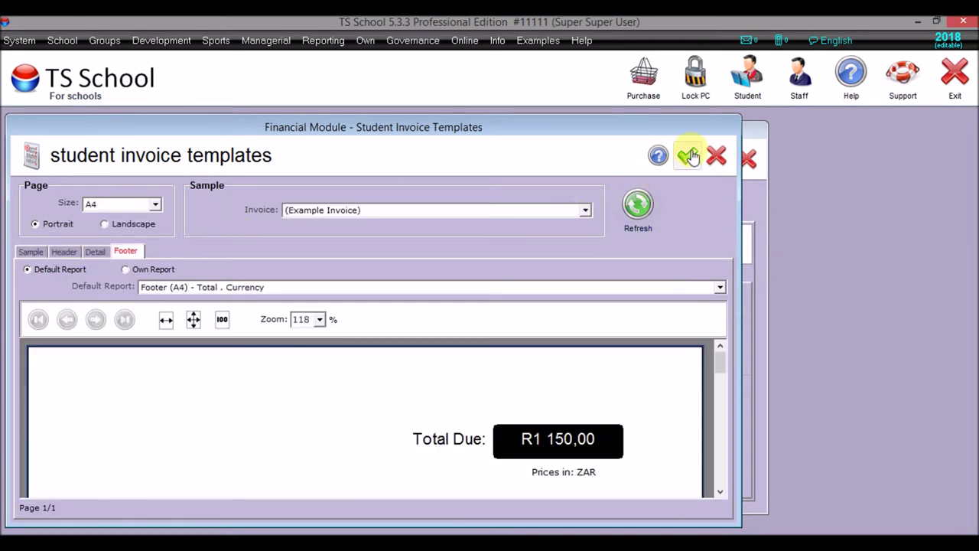
{"action": "left_click", "coordinate": [688, 156]}
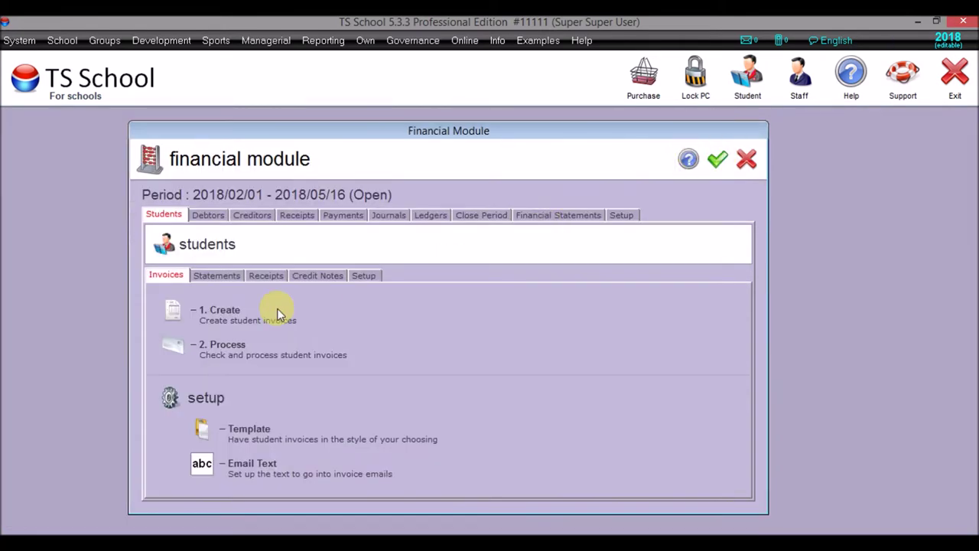
- Create invoices for the Monthly service group, limited to the grade 5 students
{"action": "left_click", "coordinate": [173, 315]}
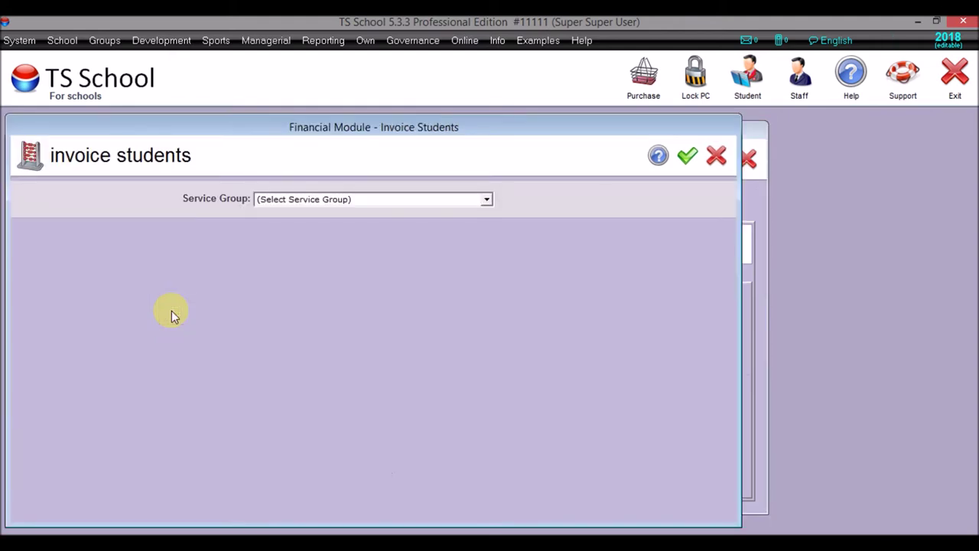
{"action": "left_click", "coordinate": [279, 204]}
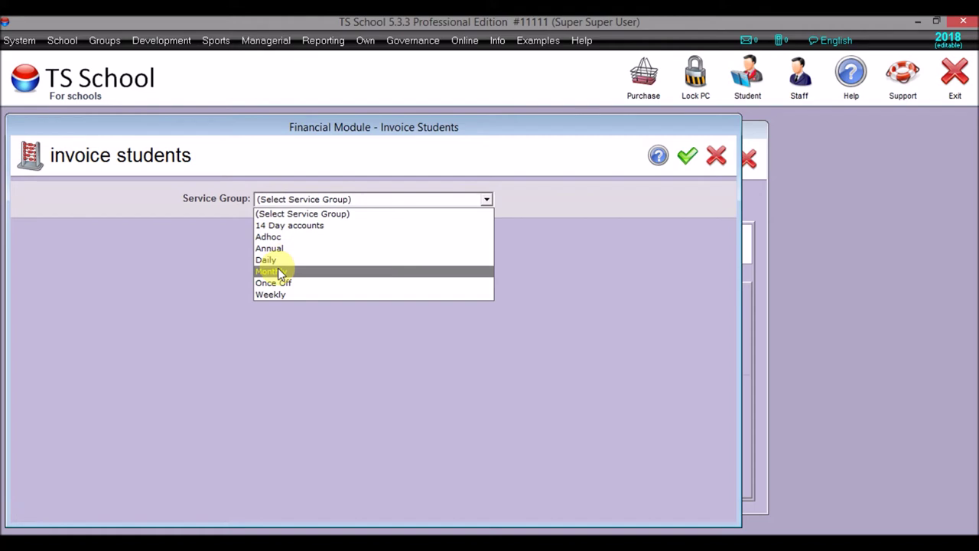
{"action": "left_click", "coordinate": [278, 271]}
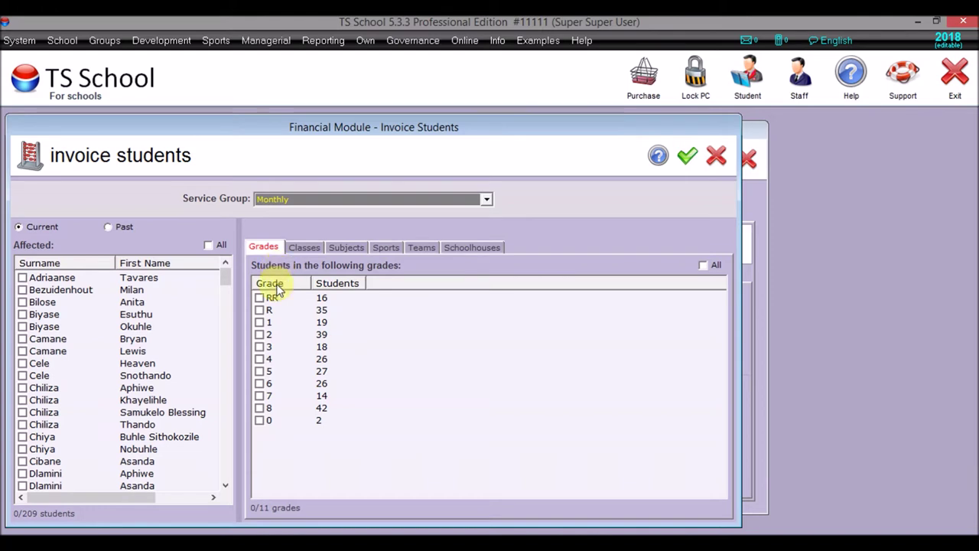
{"action": "left_click", "coordinate": [261, 370]}
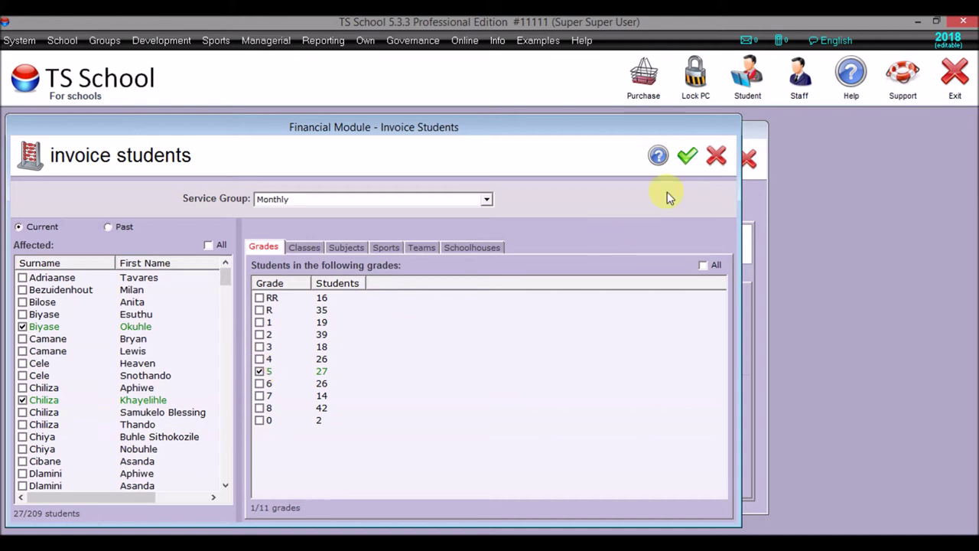
{"action": "left_click", "coordinate": [688, 157]}
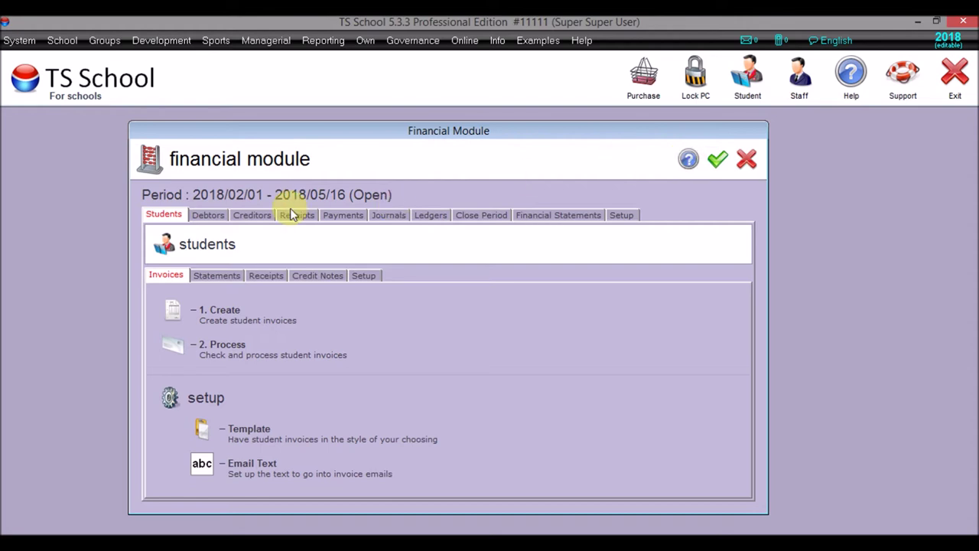
- Open the work-in-progress invoices and preview INV349 at a larger zoom
{"action": "left_click", "coordinate": [177, 350]}
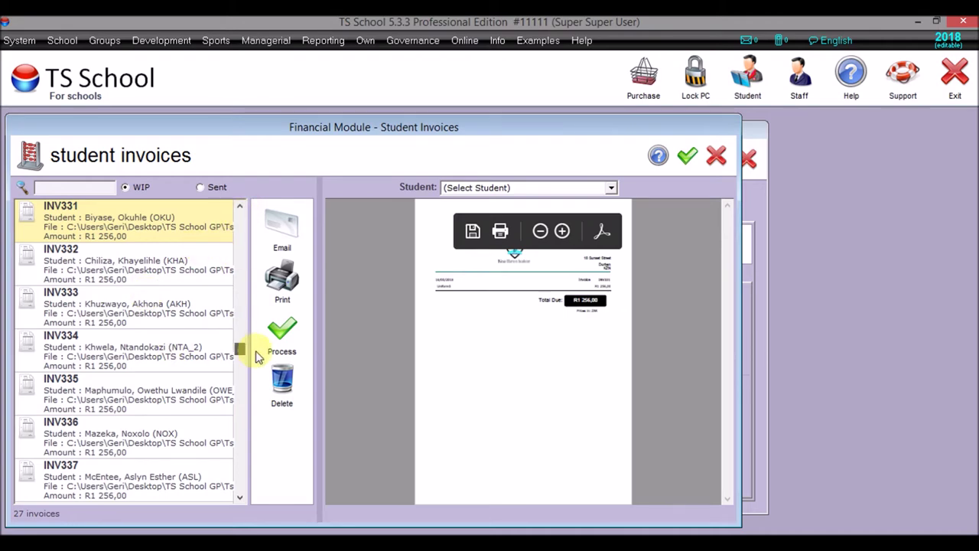
{"action": "scroll", "coordinate": [242, 403], "scroll_direction": "down", "scroll_amount": 5}
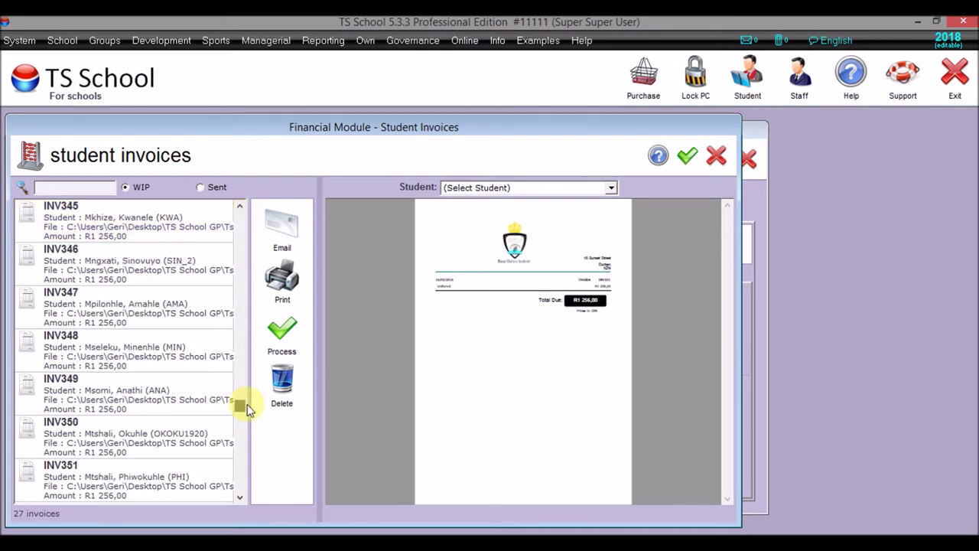
{"action": "left_click", "coordinate": [144, 384]}
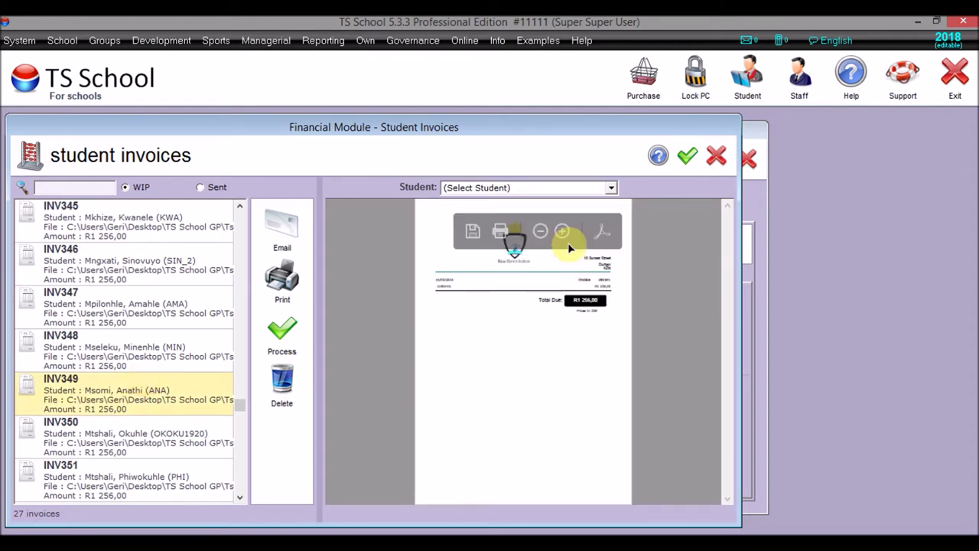
{"action": "mouse_move", "coordinate": [520, 261]}
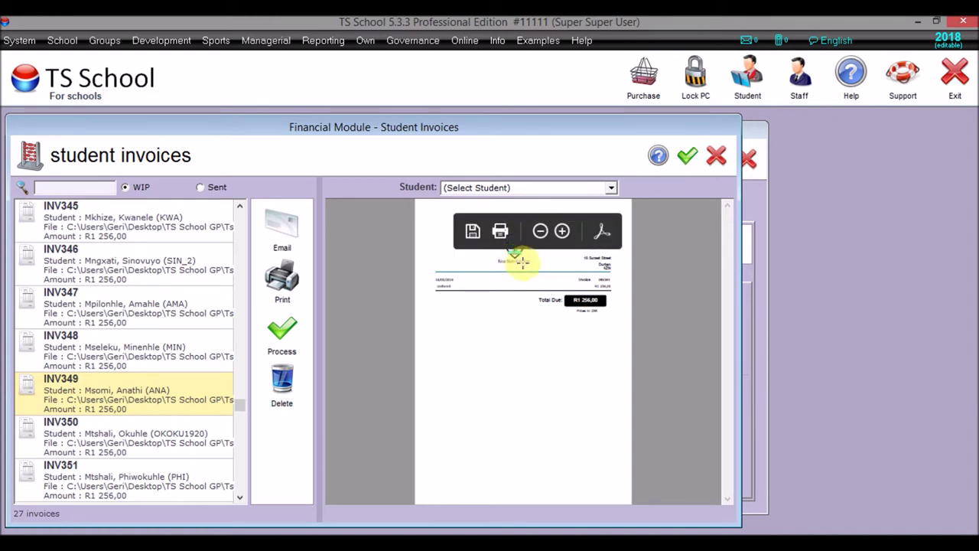
{"action": "left_click", "coordinate": [562, 230]}
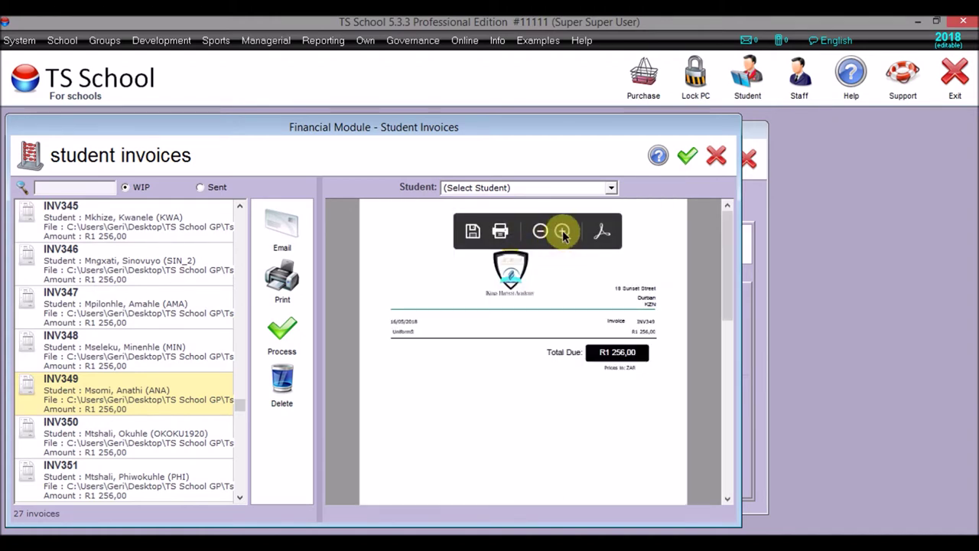
{"action": "left_click", "coordinate": [563, 230]}
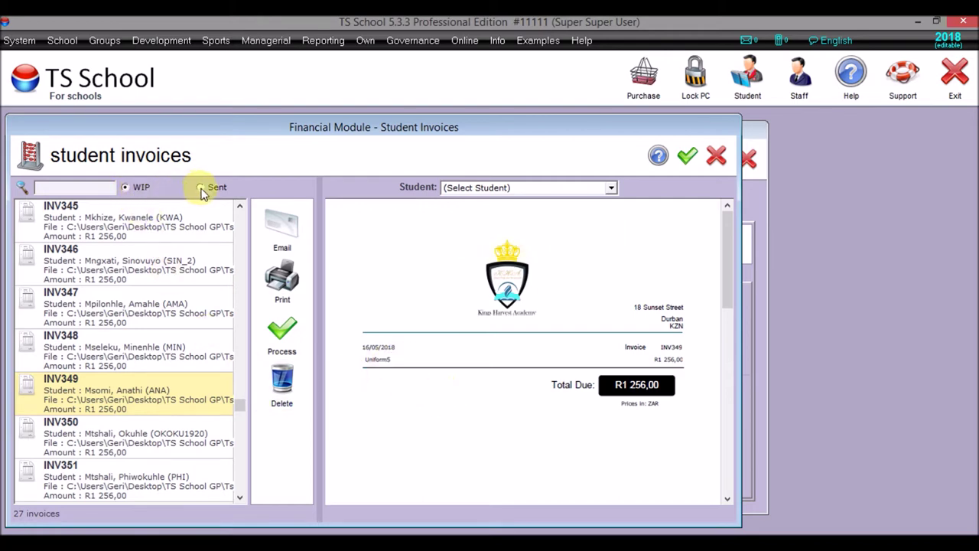
- Preview INV355, then process invoices INV349 to INV357 and confirm
{"action": "left_click", "coordinate": [153, 407]}
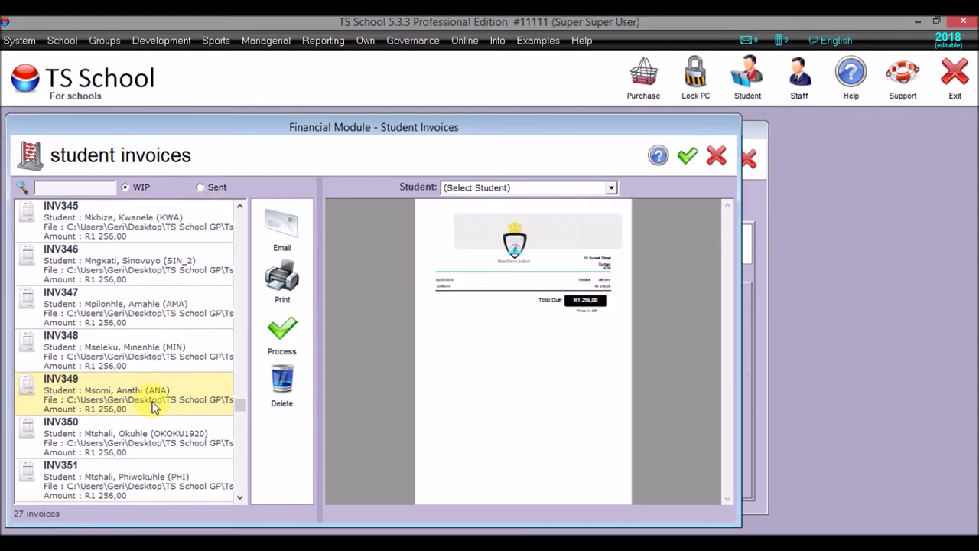
{"action": "scroll", "coordinate": [153, 407], "scroll_direction": "down", "scroll_amount": 3}
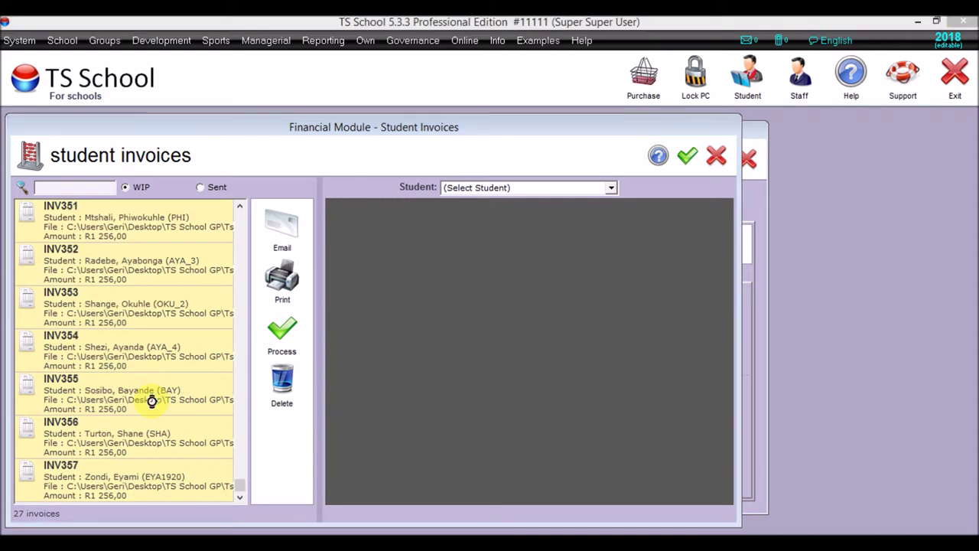
{"action": "left_click", "coordinate": [153, 407]}
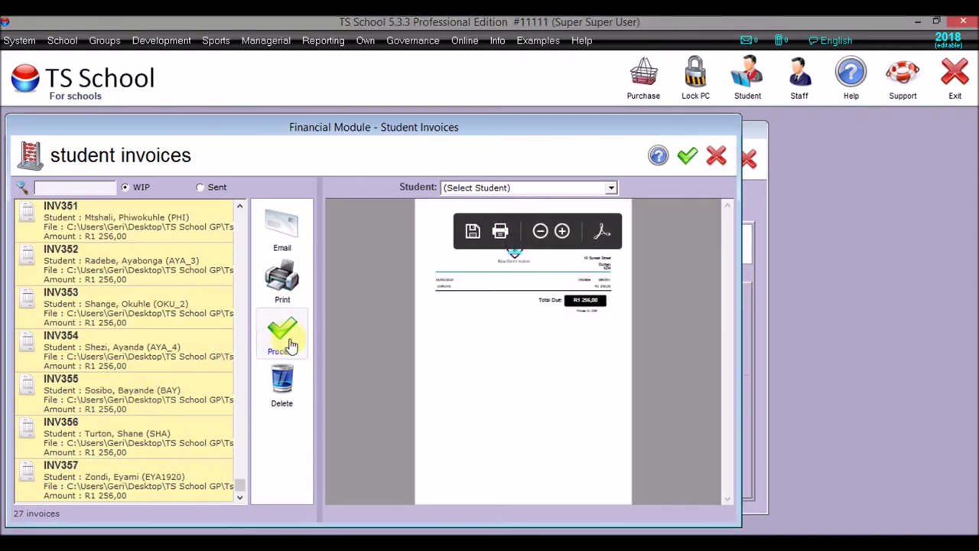
{"action": "left_click", "coordinate": [283, 337]}
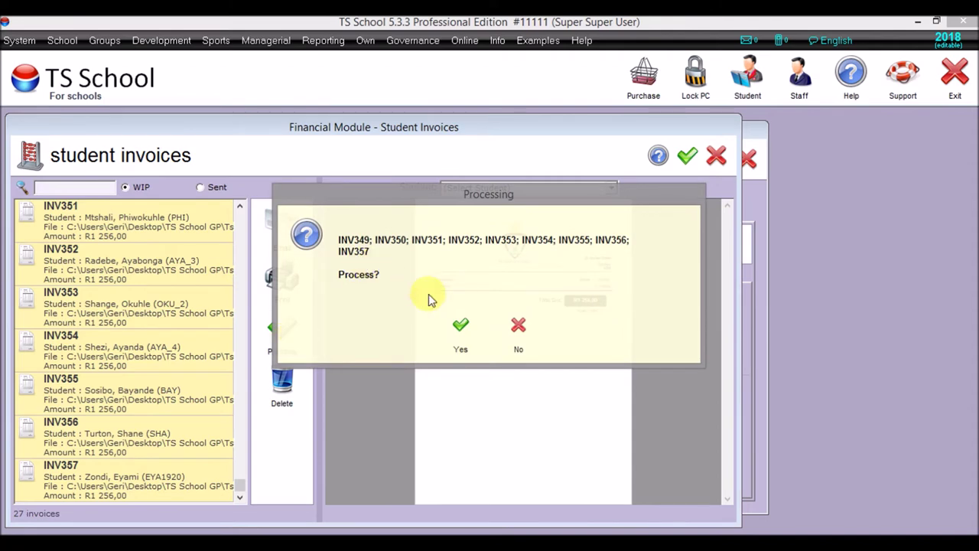
{"action": "left_click", "coordinate": [459, 331]}
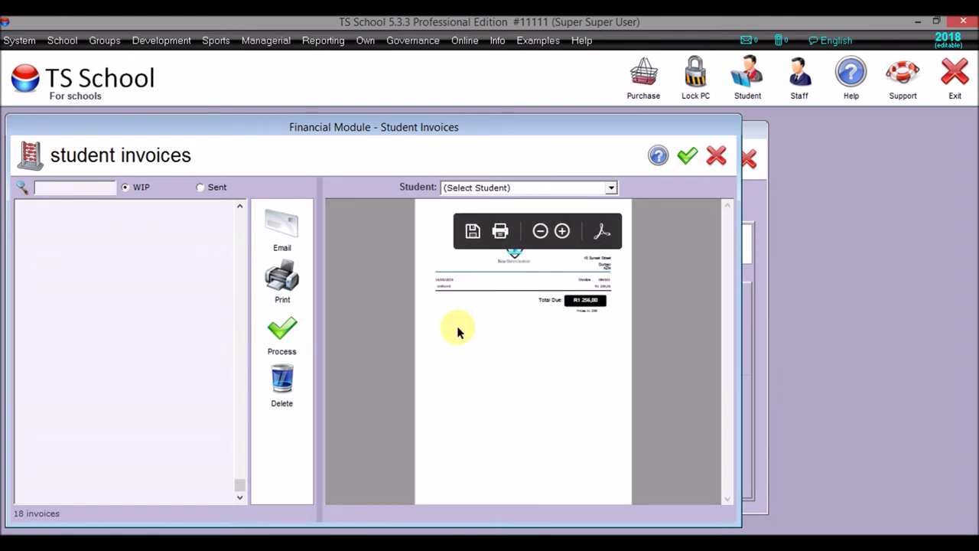
- List the sent invoices, turn off the Copy option, and scroll to the newest invoices
{"action": "left_click", "coordinate": [202, 189]}
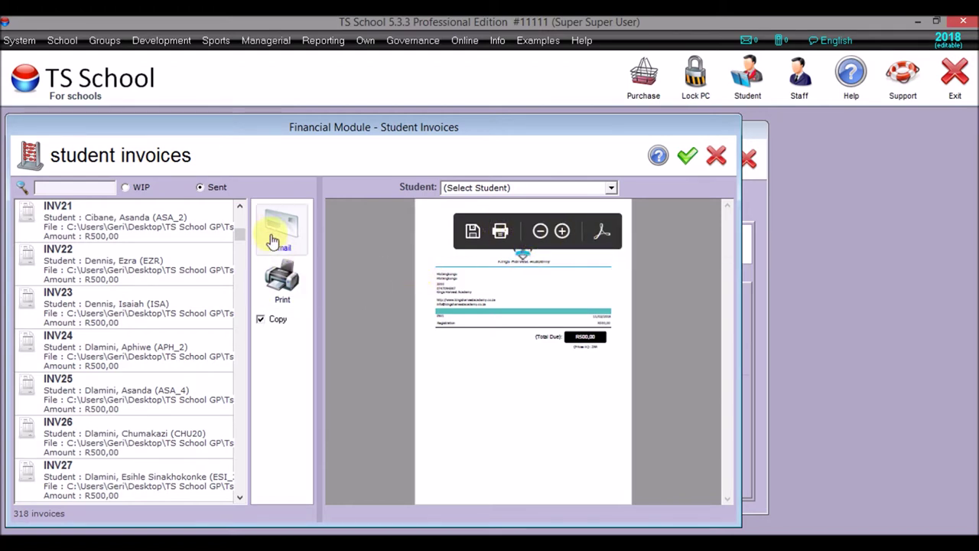
{"action": "left_click", "coordinate": [260, 320]}
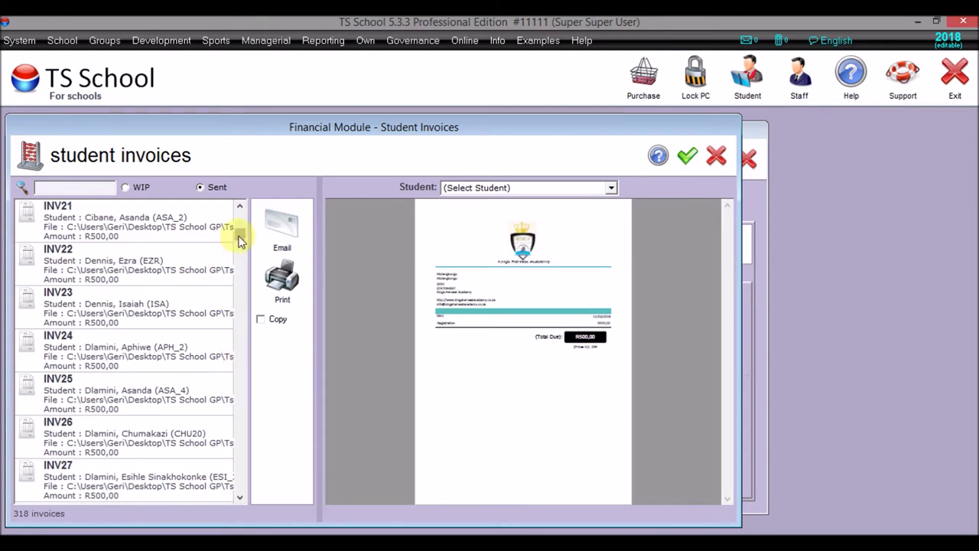
{"action": "left_click_drag", "start_coordinate": [239, 237], "coordinate": [246, 475]}
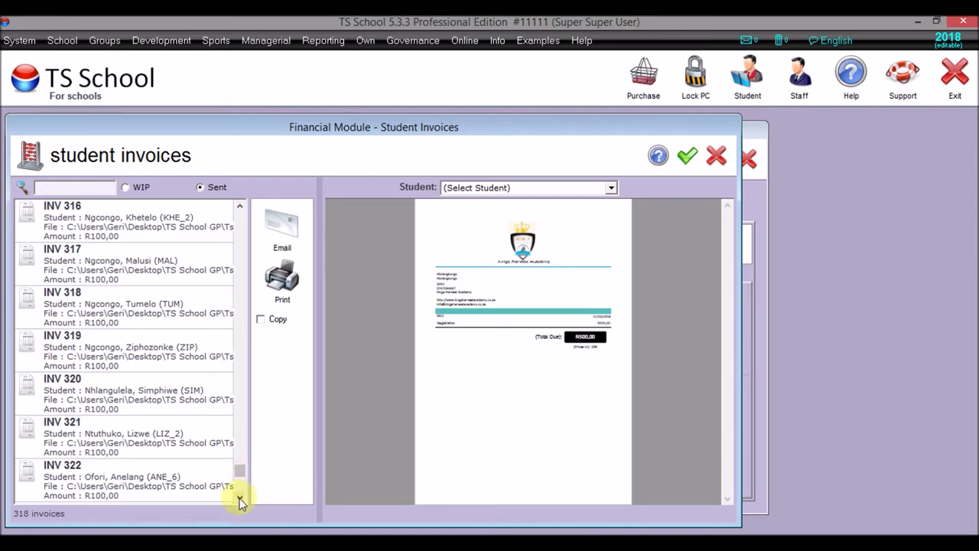
{"action": "left_click", "coordinate": [241, 497]}
{"action": "left_click_drag", "start_coordinate": [240, 498], "coordinate": [241, 501]}
{"action": "left_click", "coordinate": [240, 500]}
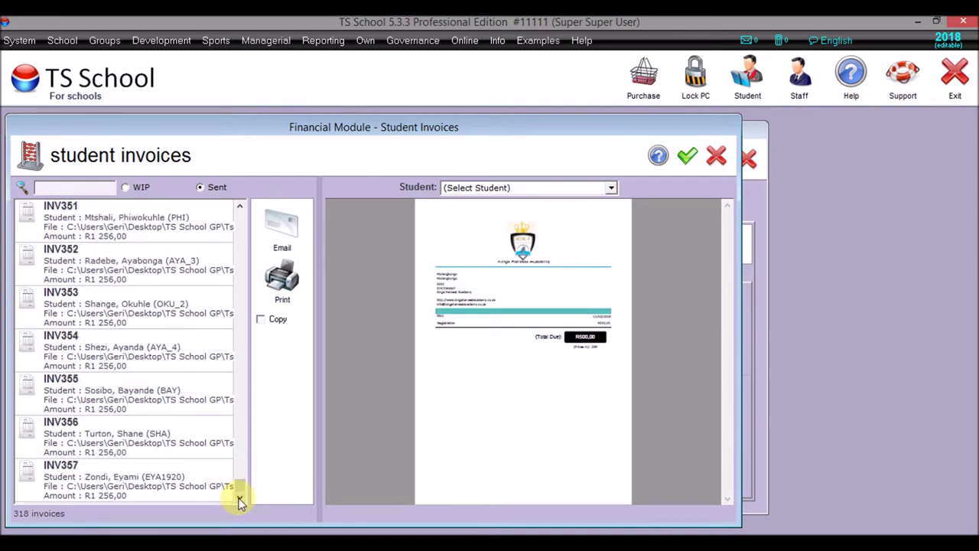
- Email invoices INV353 to INV357 to their guardians, then select INV354
{"action": "left_click", "coordinate": [162, 291]}
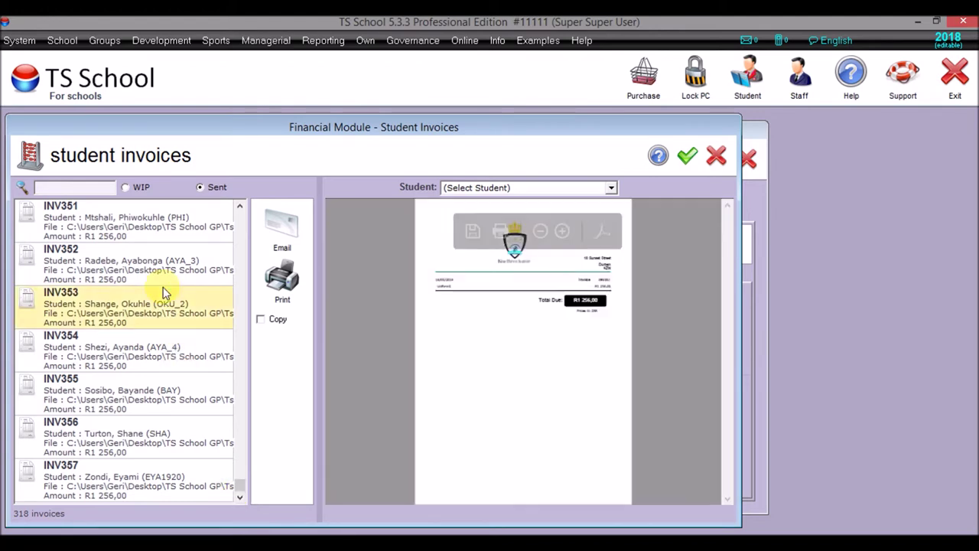
{"action": "key", "text": "shift+Down"}
{"action": "key", "text": "shift+Down"}
{"action": "key", "text": "shift+Down"}
{"action": "key", "text": "shift+Down"}
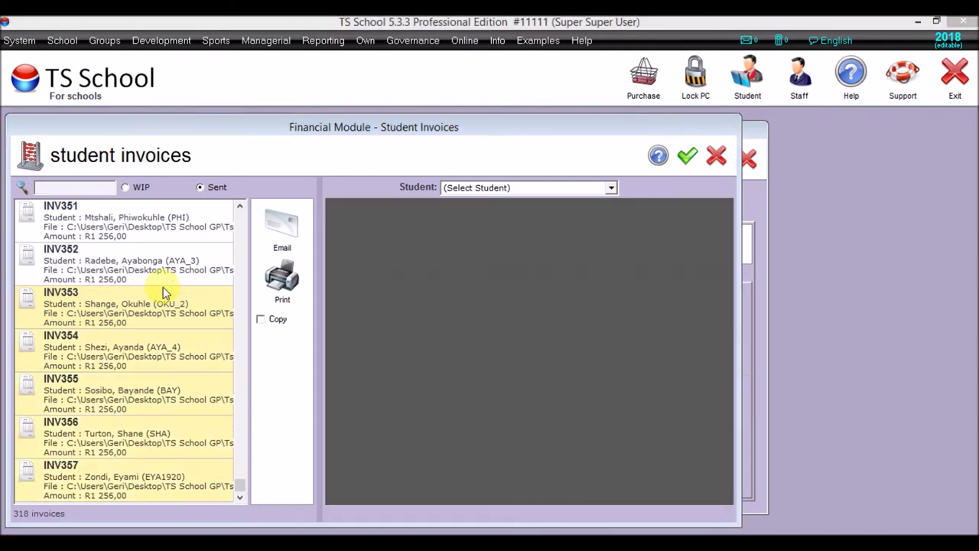
{"action": "left_click", "coordinate": [290, 241]}
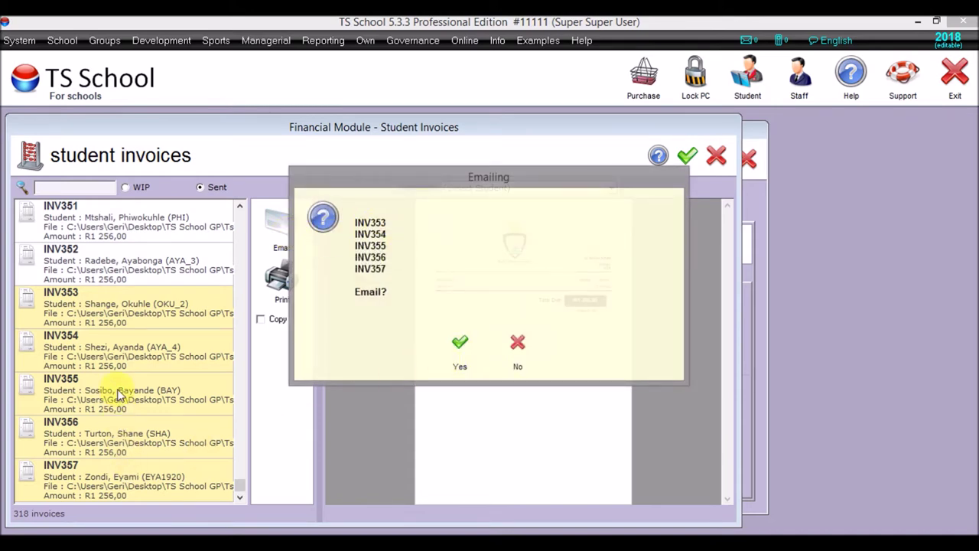
{"action": "left_click", "coordinate": [459, 346]}
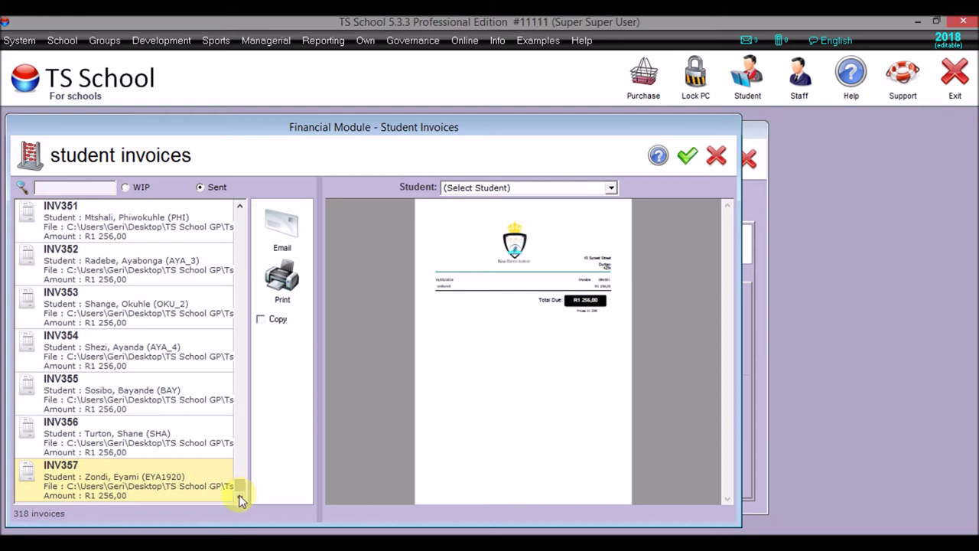
{"action": "left_click", "coordinate": [168, 360]}
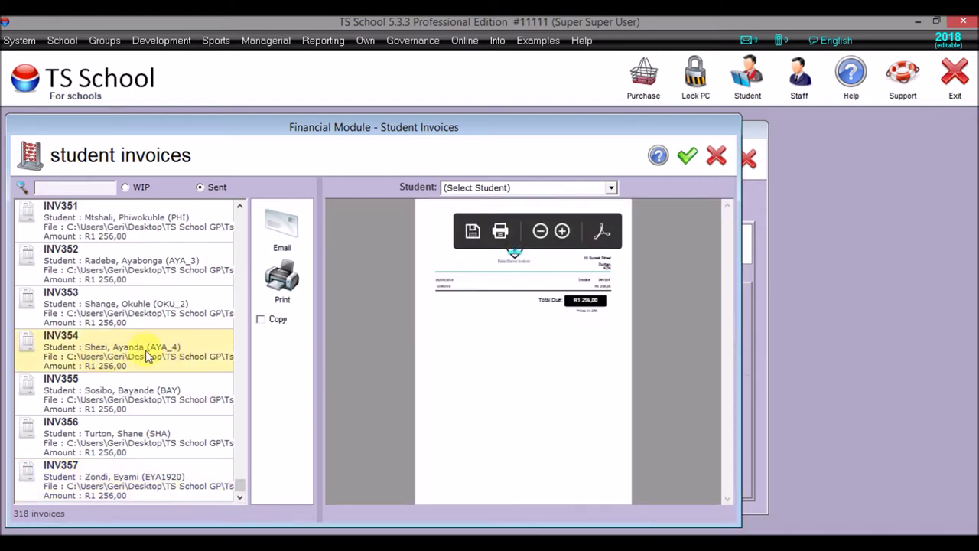
- Find the INV354 student by surname and open the record's Family details
{"action": "left_click", "coordinate": [748, 77]}
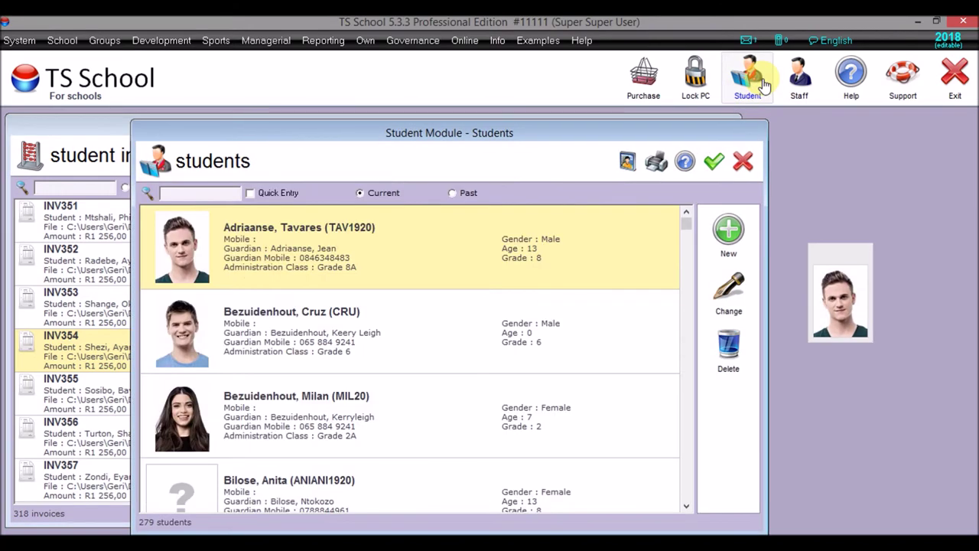
{"action": "type", "text": "She"}
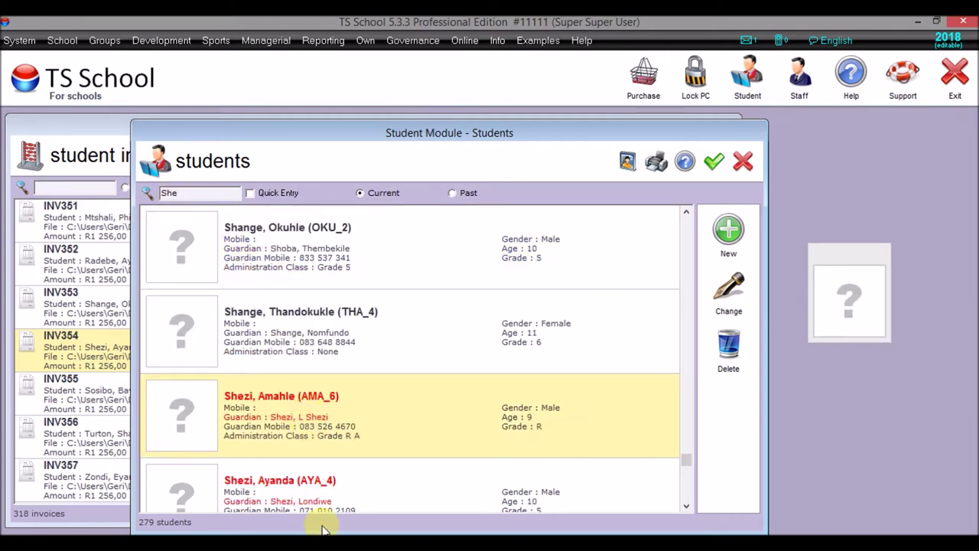
{"action": "scroll", "coordinate": [325, 482], "scroll_direction": "down", "scroll_amount": 3}
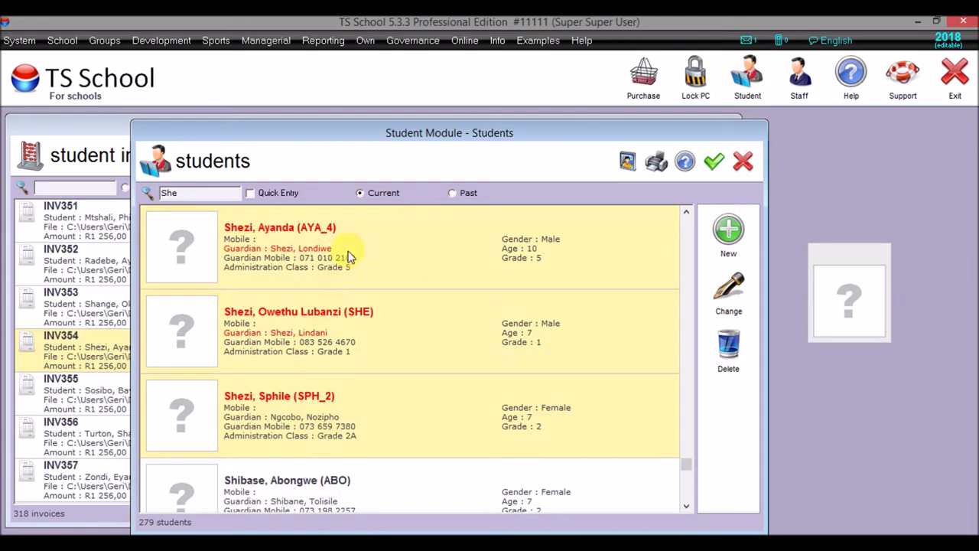
{"action": "double_click", "coordinate": [348, 257]}
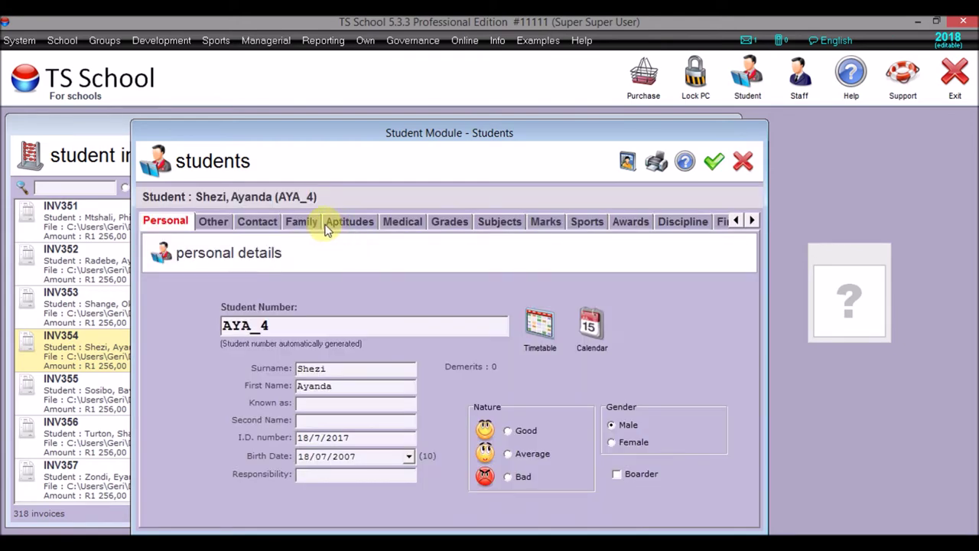
{"action": "left_click", "coordinate": [300, 221]}
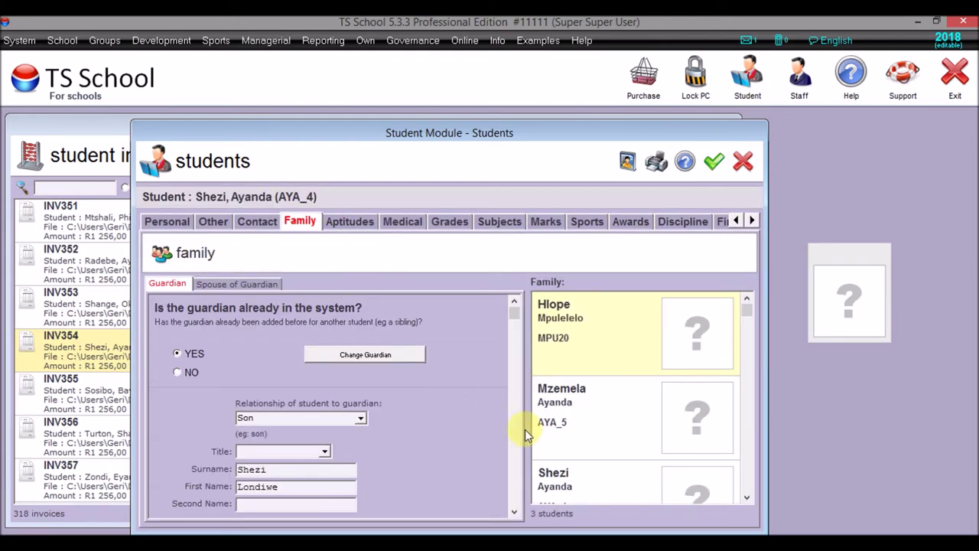
- Enter the school's help e-mail address for the guardian, save the record, and close the list
{"action": "left_click", "coordinate": [514, 449]}
{"action": "left_click", "coordinate": [514, 487]}
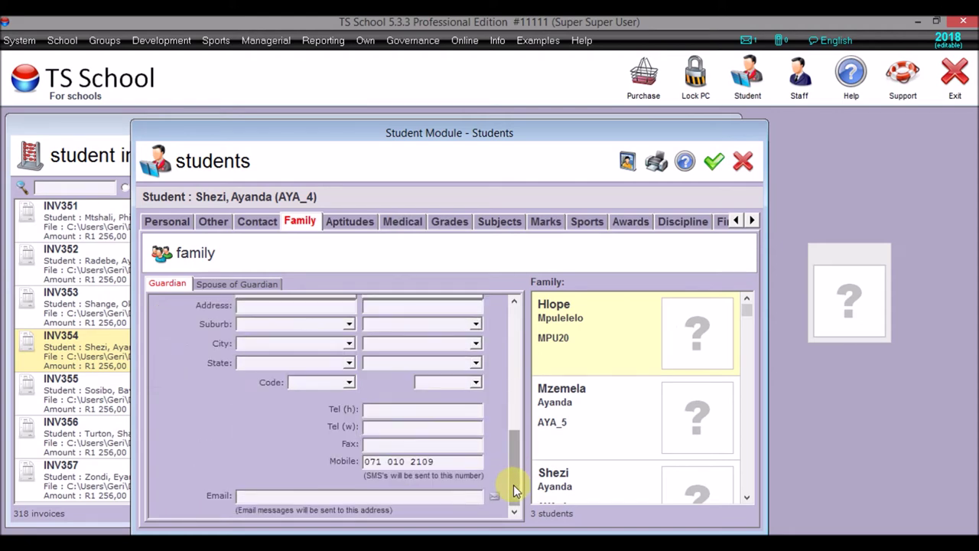
{"action": "left_click", "coordinate": [464, 500]}
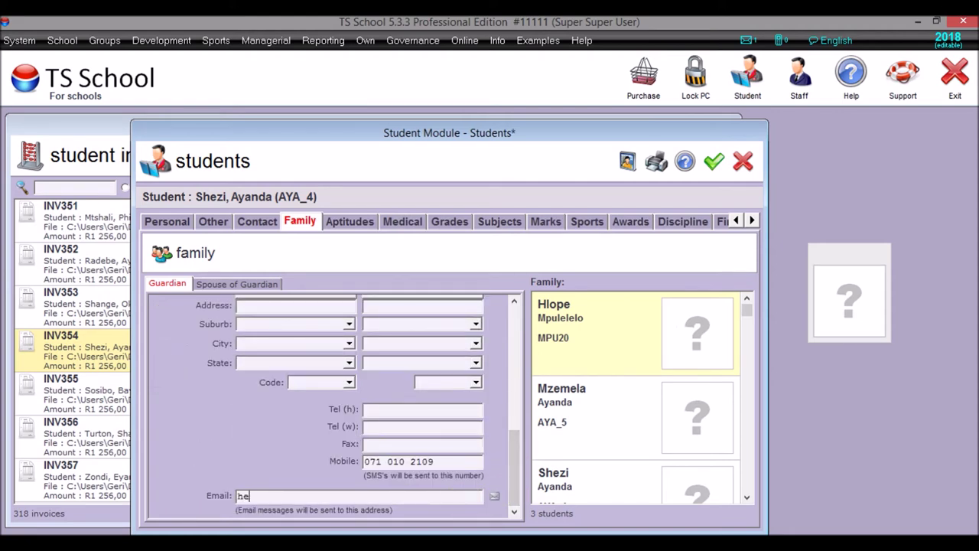
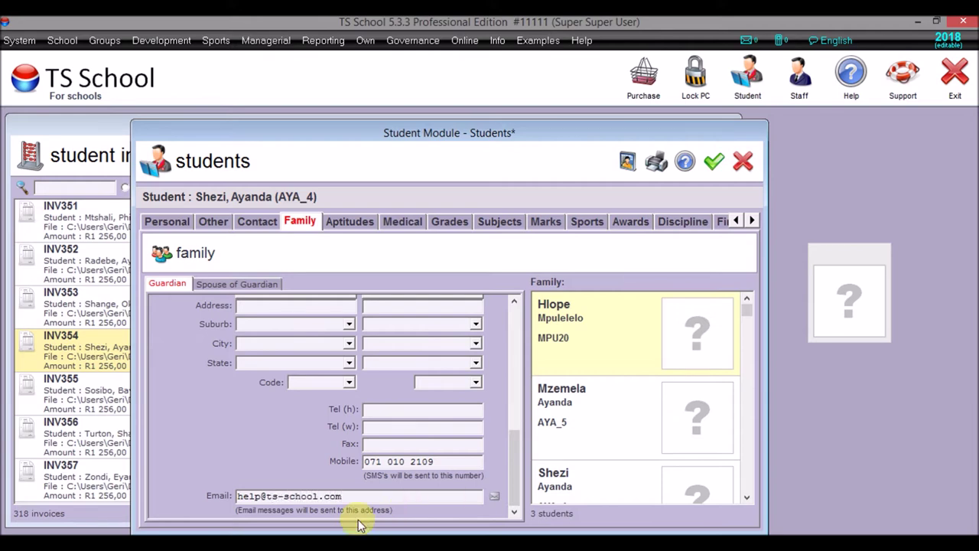
{"action": "left_click", "coordinate": [713, 164]}
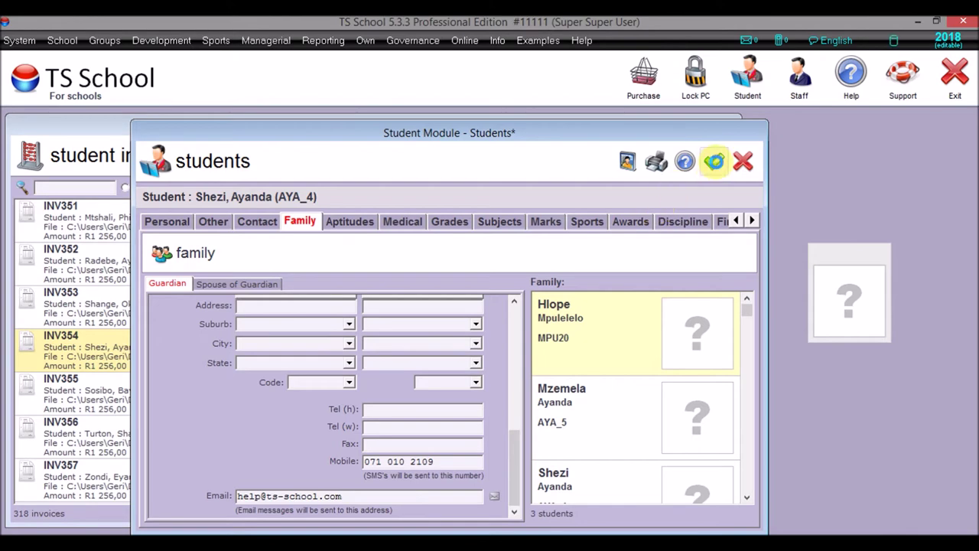
{"action": "left_click", "coordinate": [715, 165]}
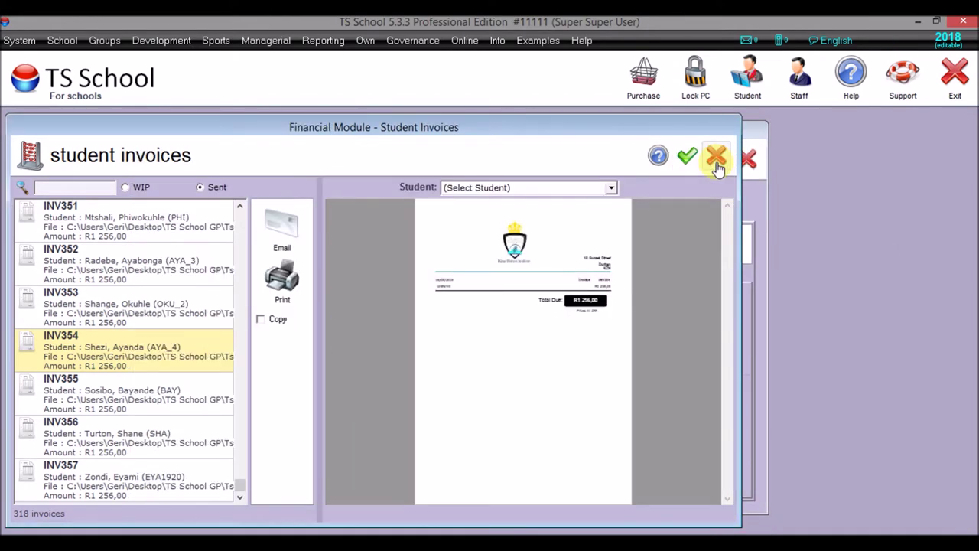
- Close the Financial module and open the e-mail sending setup in the Messages module
{"action": "left_click", "coordinate": [685, 157]}
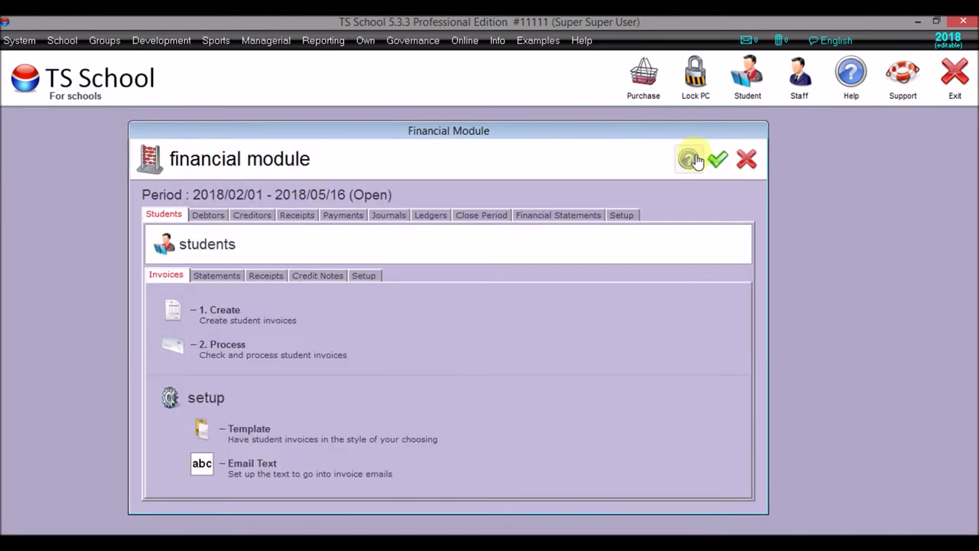
{"action": "left_click", "coordinate": [717, 160]}
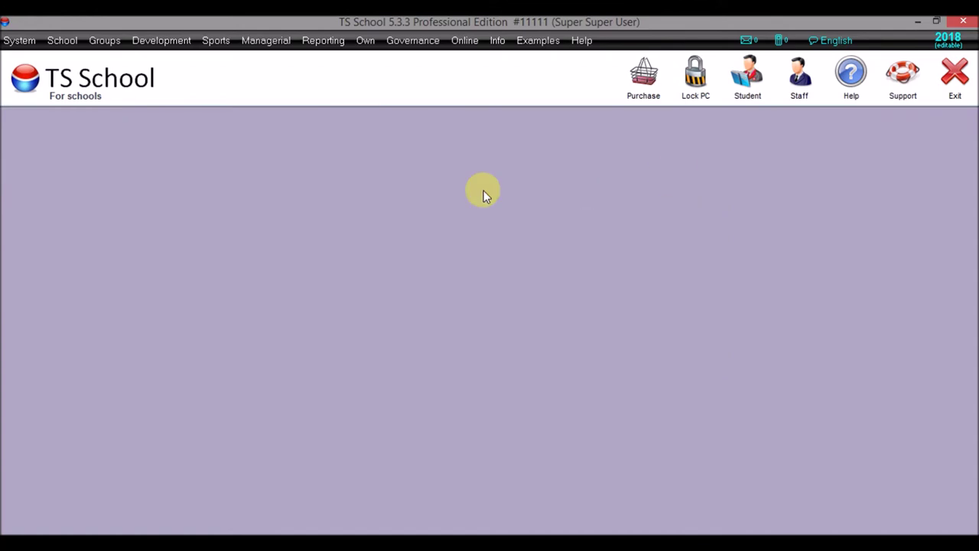
{"action": "mouse_move", "coordinate": [323, 41]}
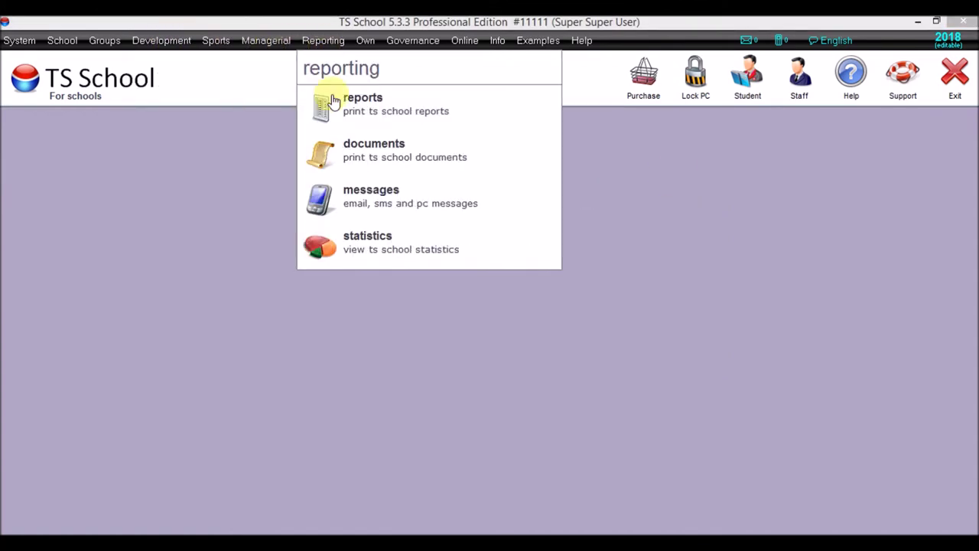
{"action": "left_click", "coordinate": [352, 191]}
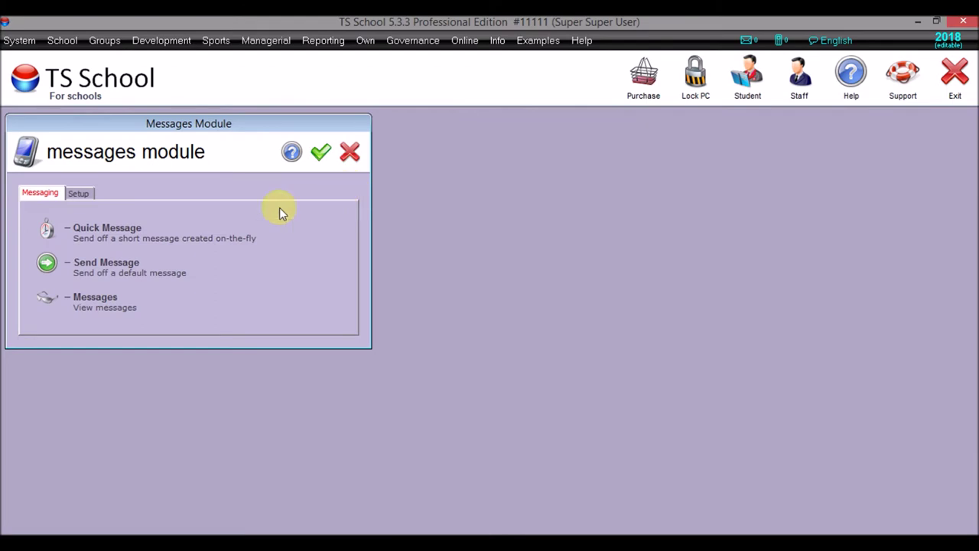
{"action": "left_click", "coordinate": [77, 195]}
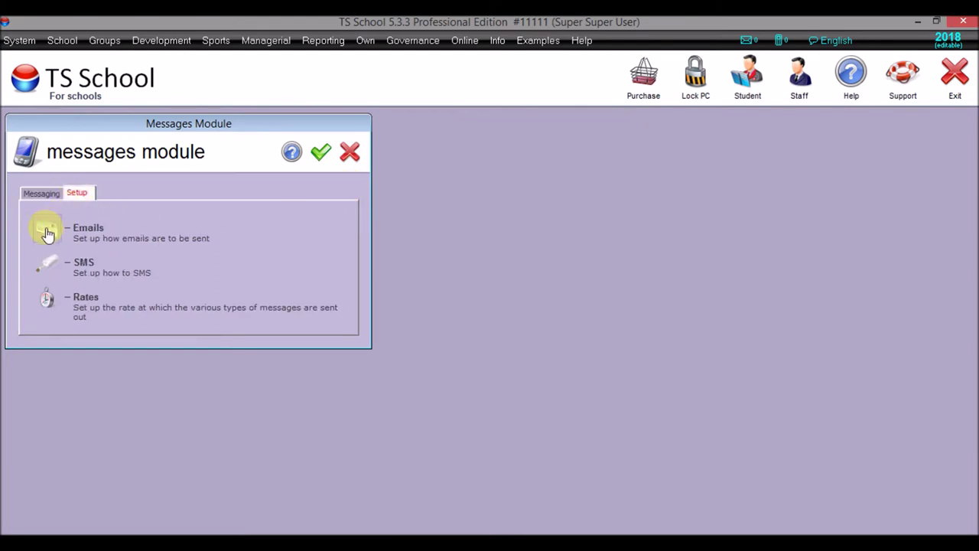
{"action": "left_click", "coordinate": [45, 228]}
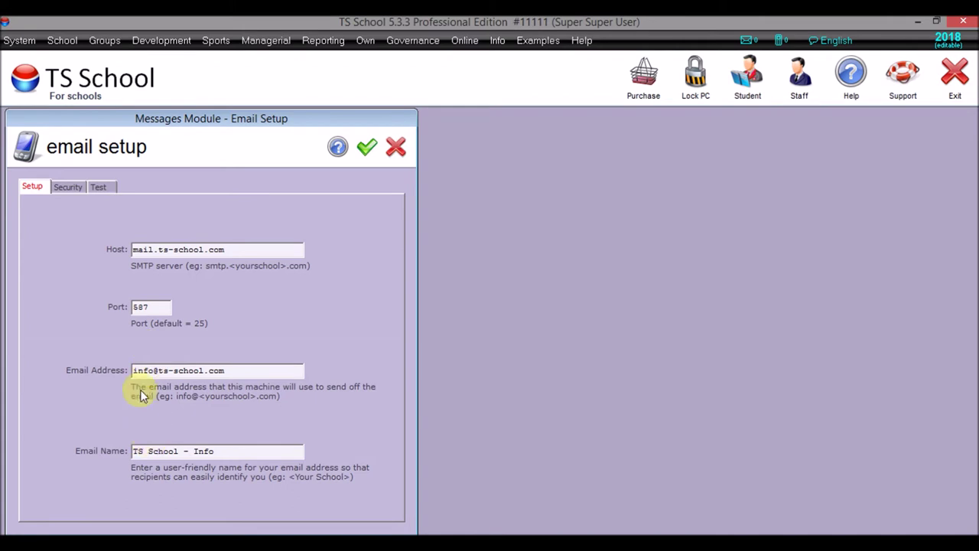
- Send the plain-text and HTML test emails, save the setup, and open Send Message
{"action": "left_click", "coordinate": [77, 189]}
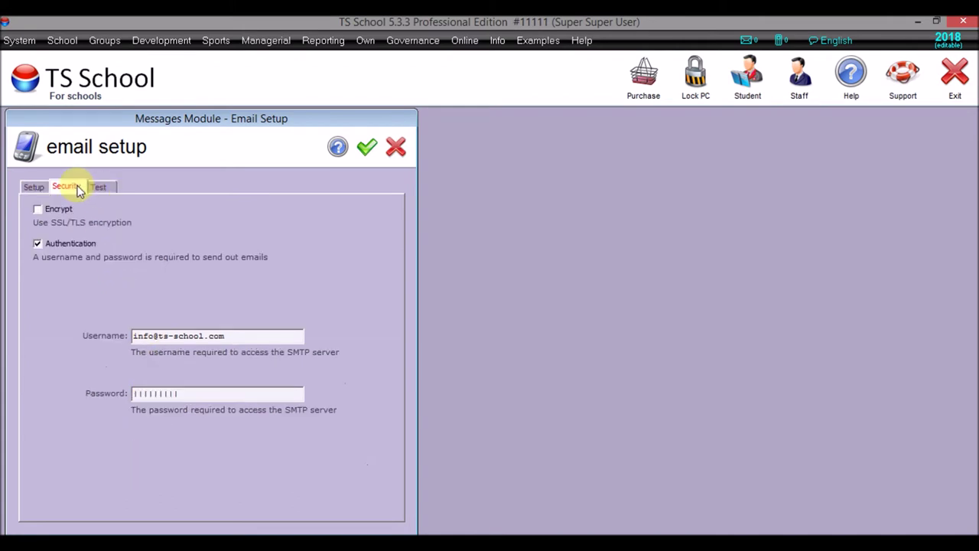
{"action": "left_click", "coordinate": [101, 188]}
{"action": "left_click", "coordinate": [369, 361]}
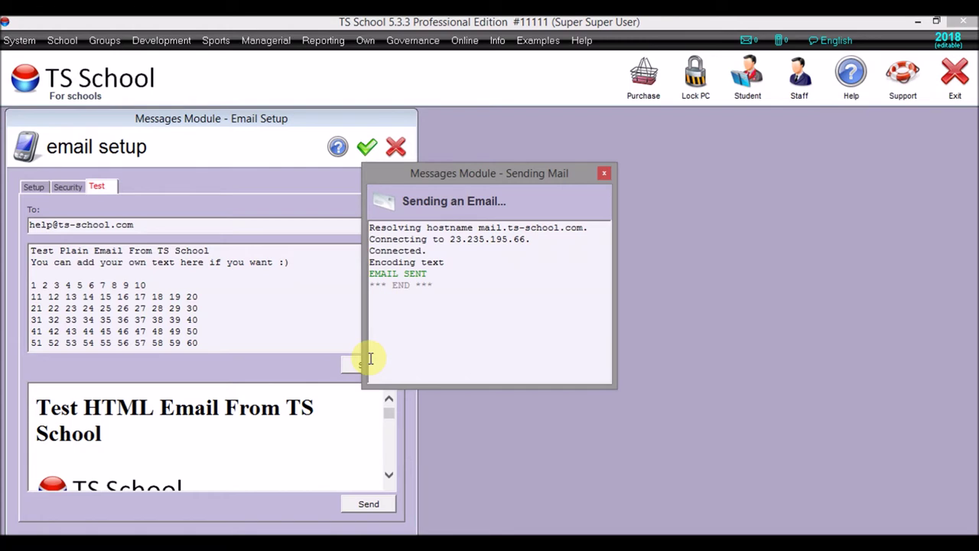
{"action": "left_click", "coordinate": [372, 506]}
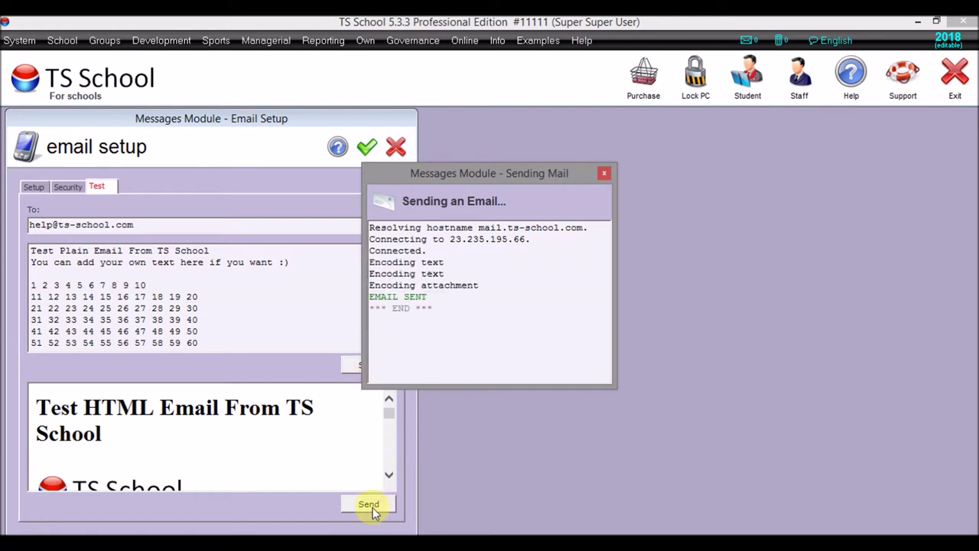
{"action": "left_click", "coordinate": [367, 144]}
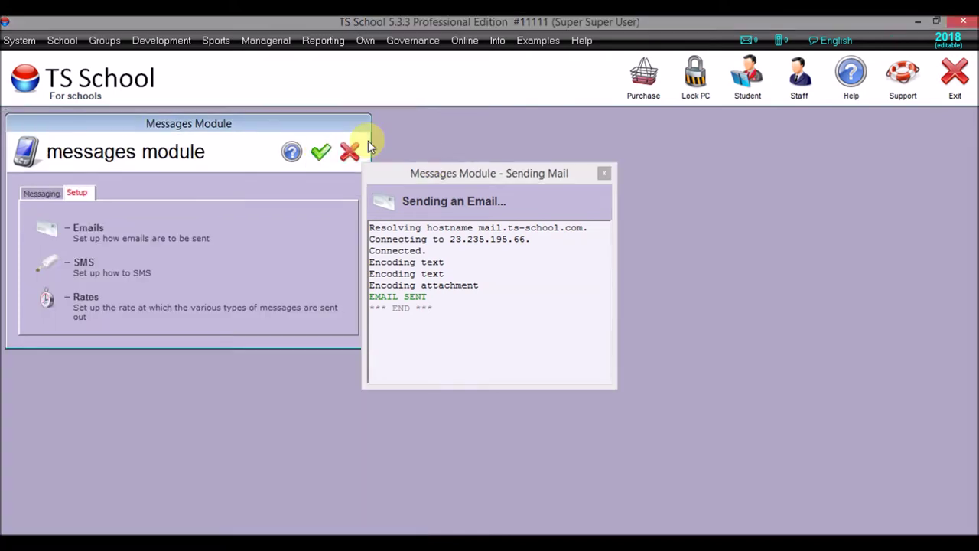
{"action": "left_click", "coordinate": [50, 197]}
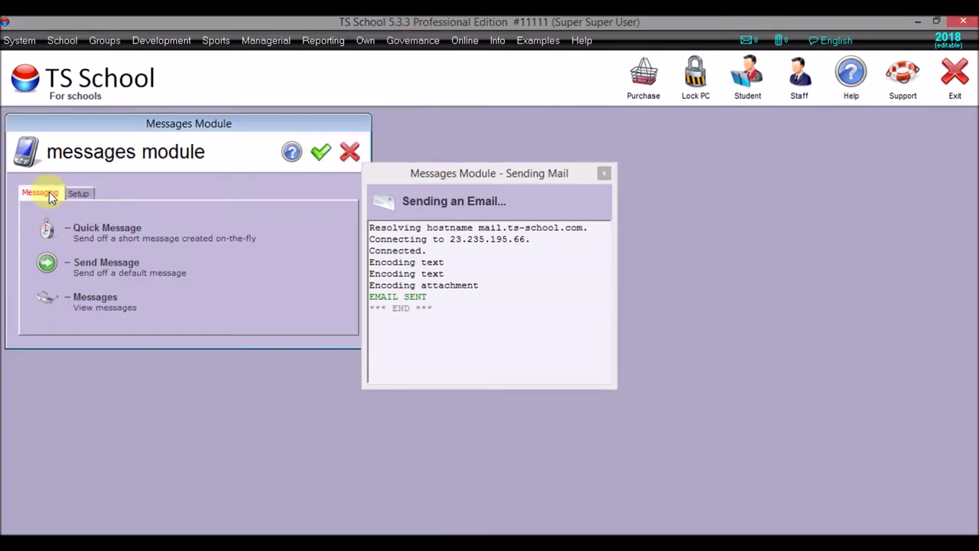
{"action": "left_click", "coordinate": [48, 265]}
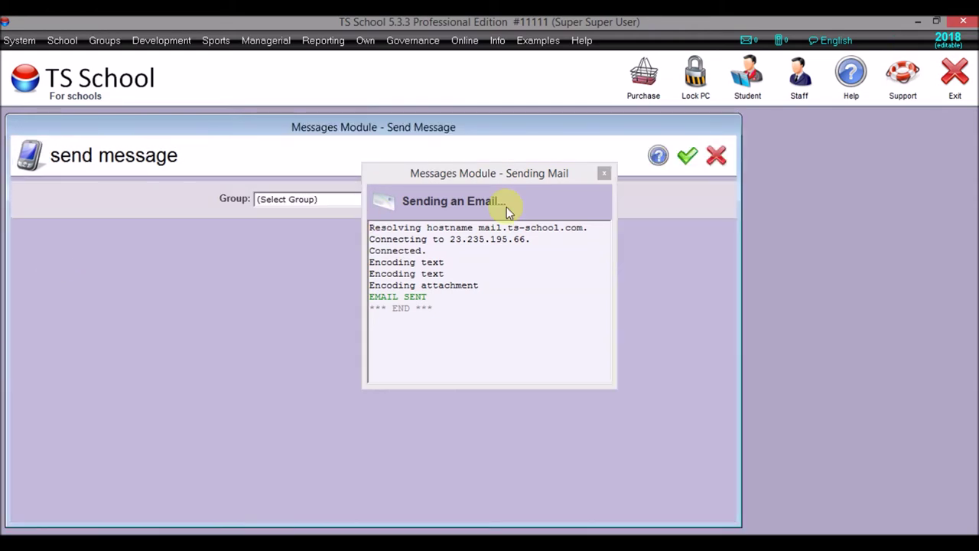
- Close the sending log and Send Message, then filter the messages log to the Students group
{"action": "left_click", "coordinate": [605, 174]}
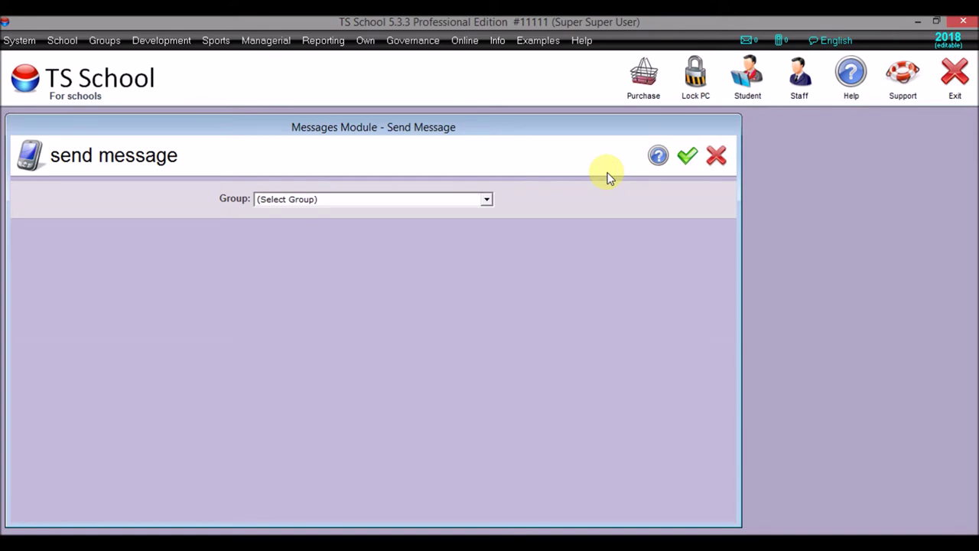
{"action": "left_click", "coordinate": [487, 198]}
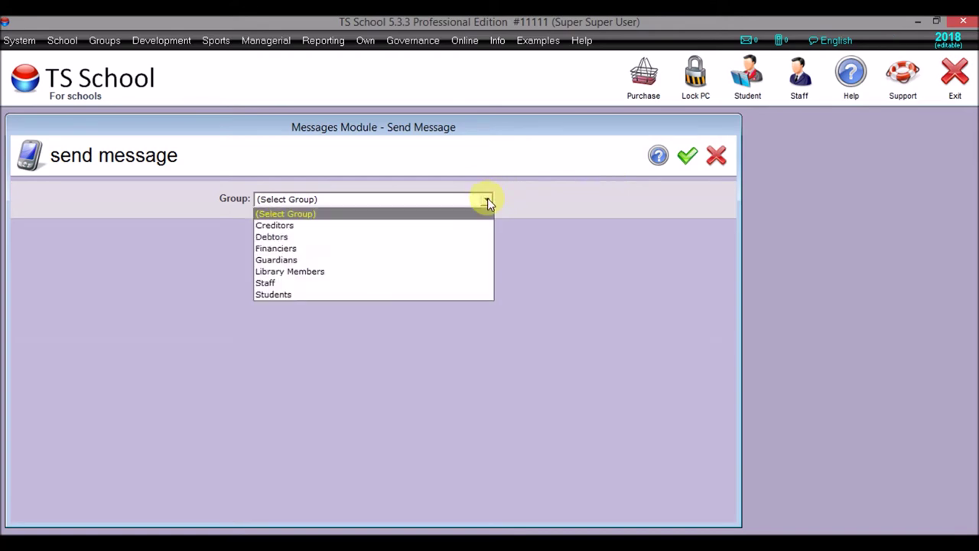
{"action": "left_click", "coordinate": [376, 291]}
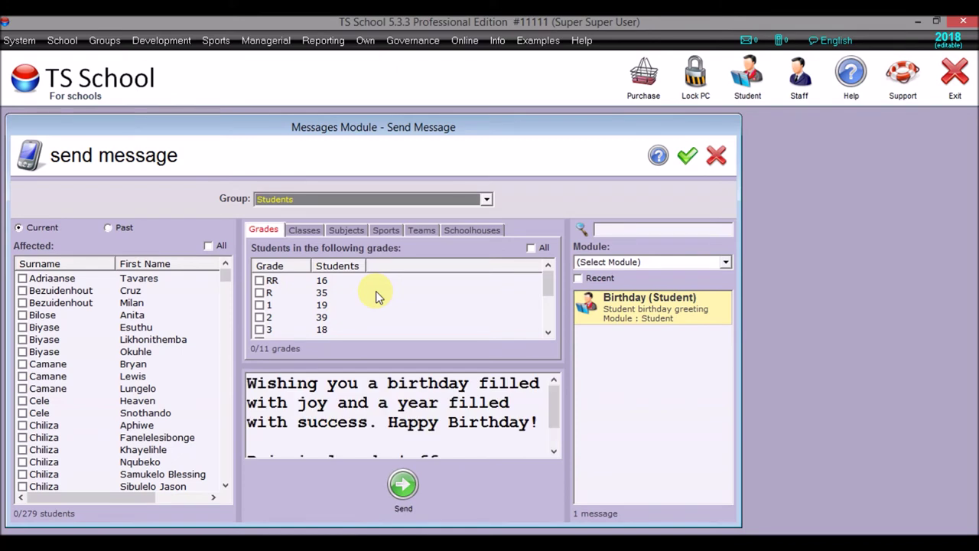
{"action": "left_click", "coordinate": [715, 155]}
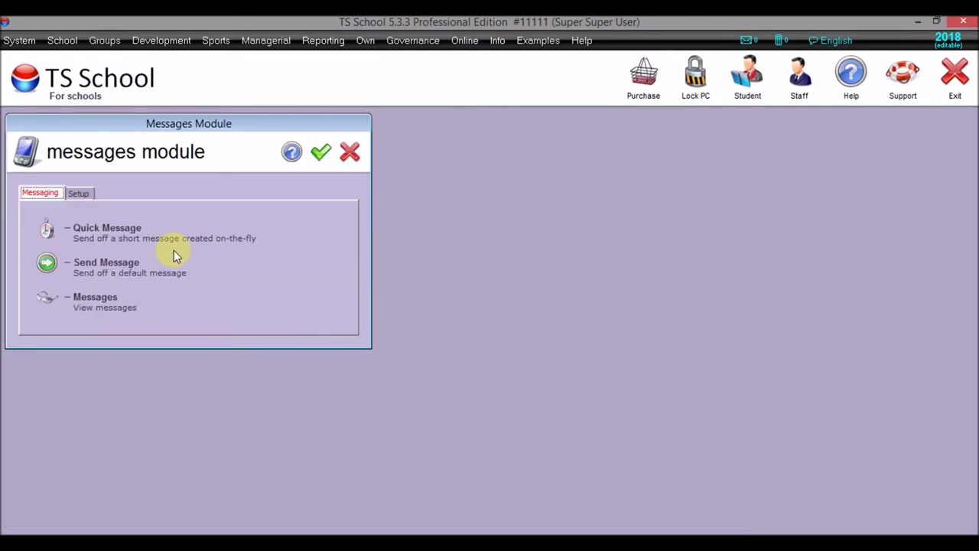
{"action": "left_click", "coordinate": [44, 298]}
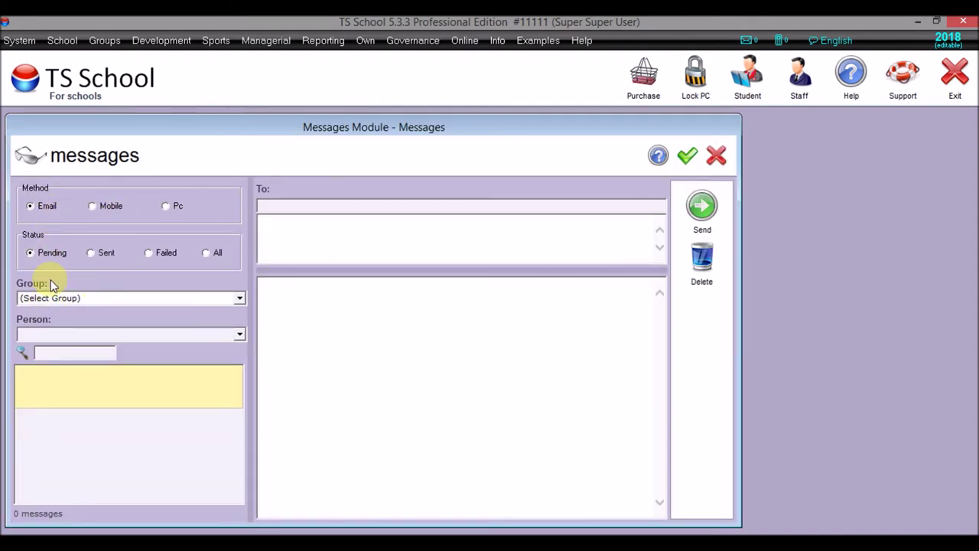
{"action": "left_click", "coordinate": [57, 300]}
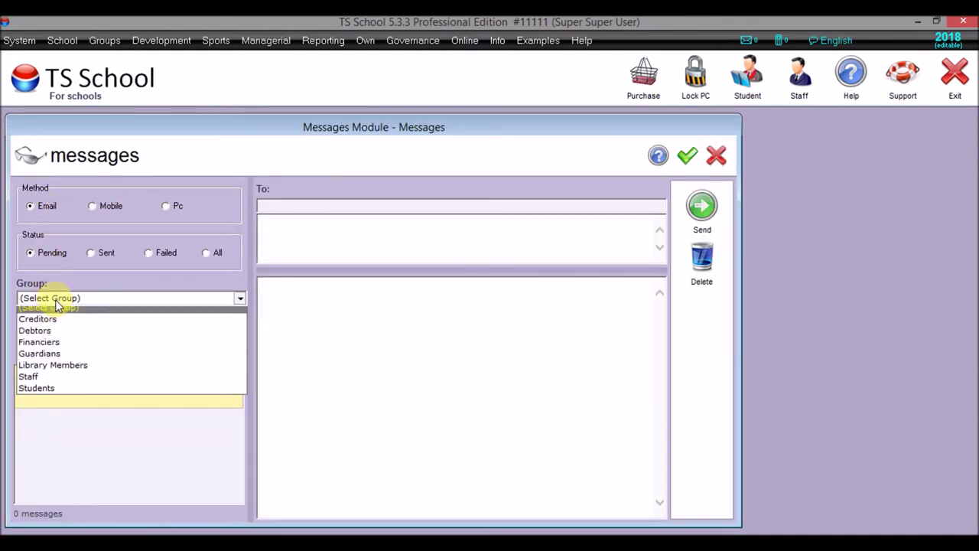
{"action": "left_click", "coordinate": [43, 390]}
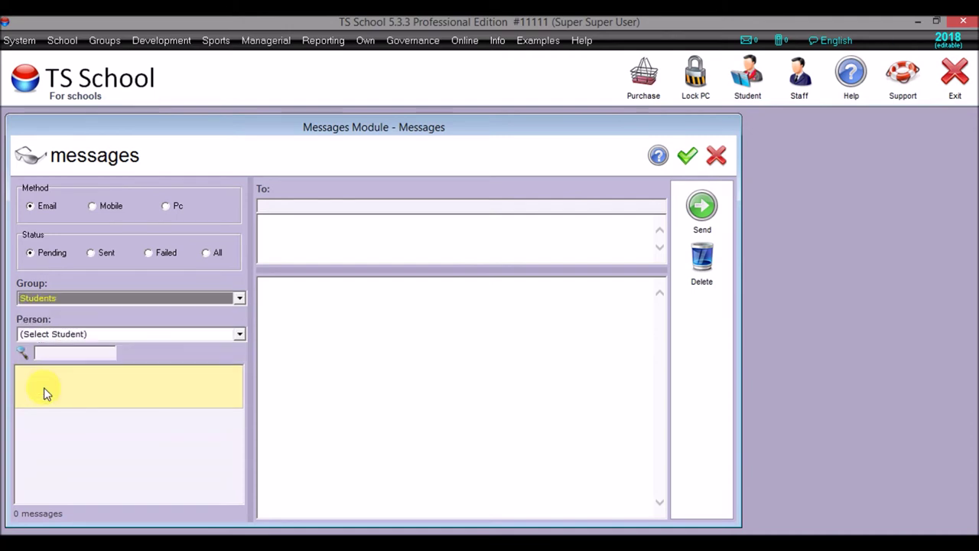
- Pick one student from the list and show only their sent messages
{"action": "left_click", "coordinate": [134, 335]}
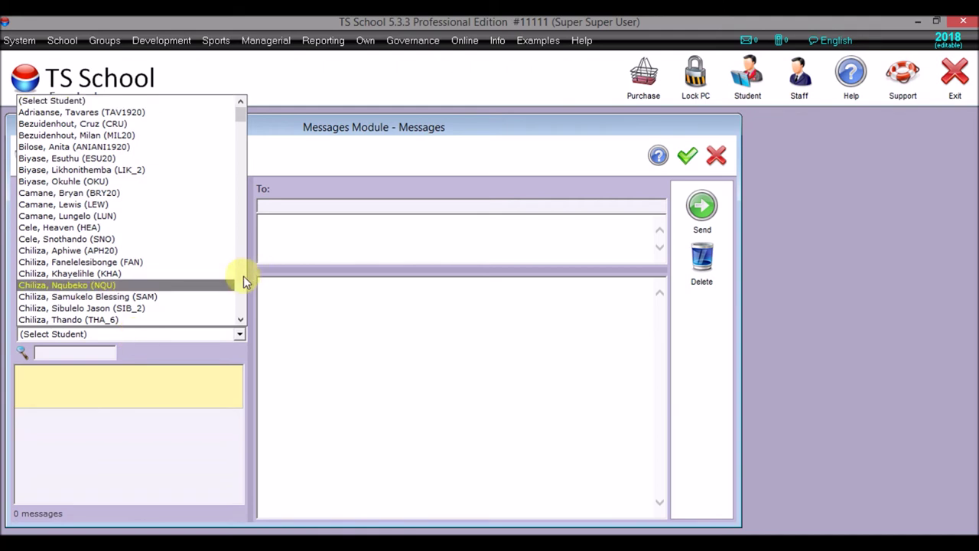
{"action": "scroll", "coordinate": [239, 283], "scroll_direction": "down", "scroll_amount": 6}
{"action": "scroll", "coordinate": [240, 278], "scroll_direction": "down", "scroll_amount": 6}
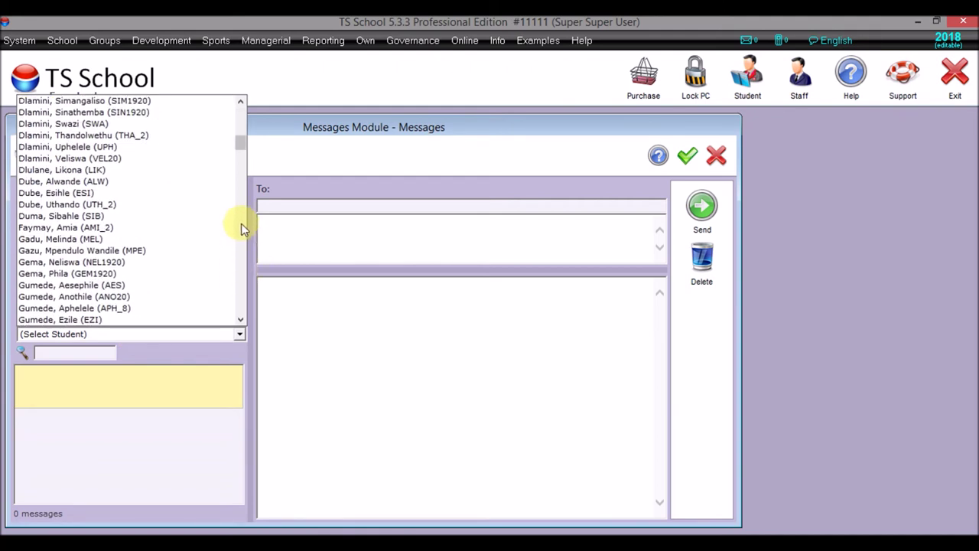
{"action": "scroll", "coordinate": [241, 224], "scroll_direction": "down", "scroll_amount": 6}
{"action": "scroll", "coordinate": [241, 228], "scroll_direction": "down", "scroll_amount": 6}
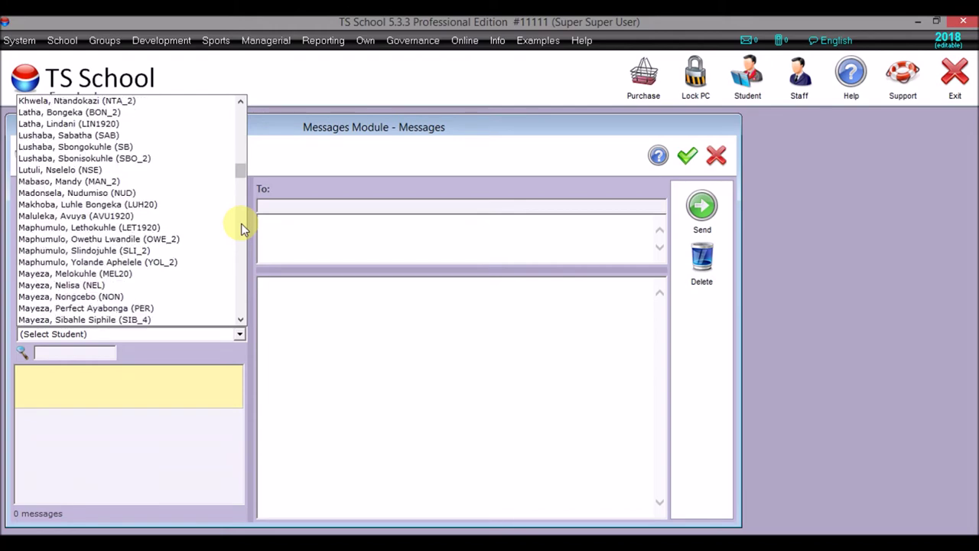
{"action": "scroll", "coordinate": [241, 226], "scroll_direction": "down", "scroll_amount": 15}
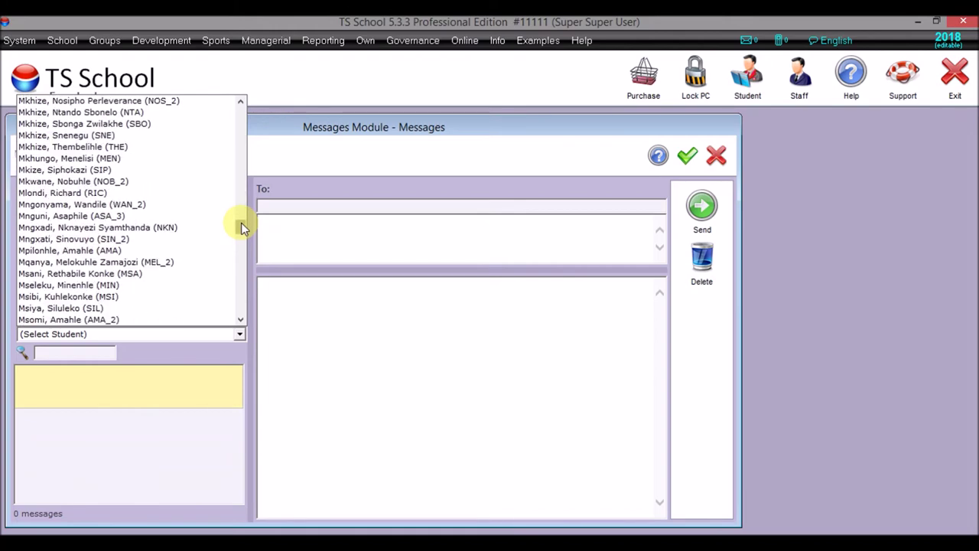
{"action": "scroll", "coordinate": [240, 277], "scroll_direction": "down", "scroll_amount": 6}
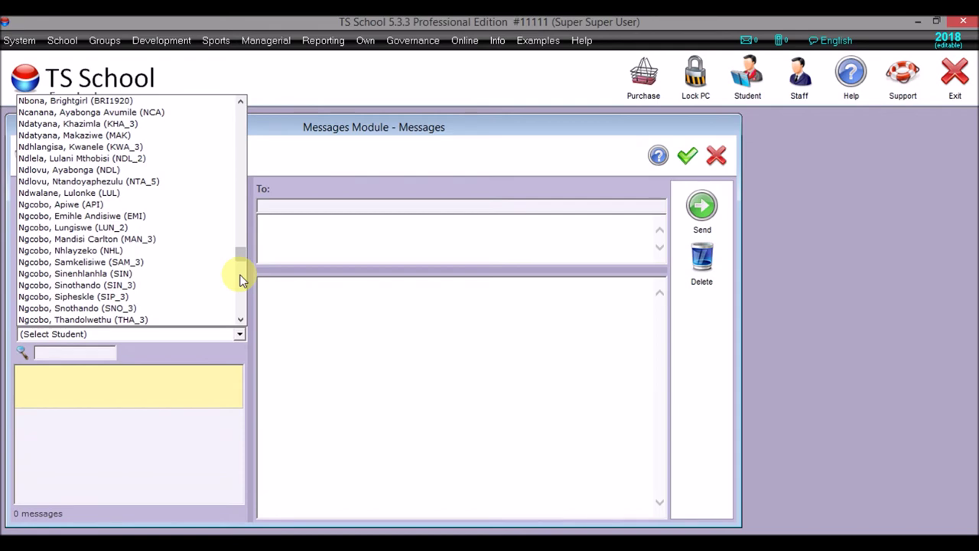
{"action": "scroll", "coordinate": [239, 280], "scroll_direction": "down", "scroll_amount": 6}
{"action": "scroll", "coordinate": [240, 306], "scroll_direction": "down", "scroll_amount": 12}
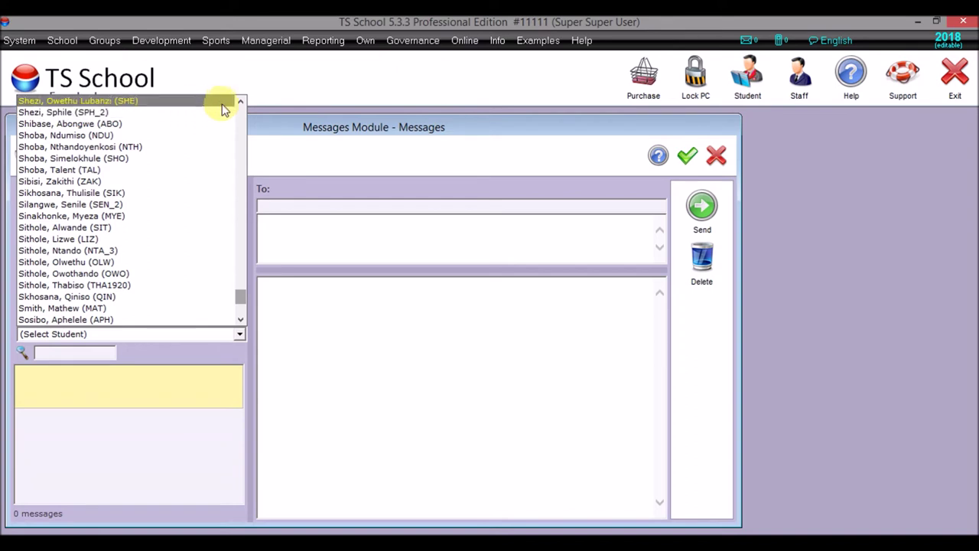
{"action": "left_click", "coordinate": [241, 101]}
{"action": "left_click", "coordinate": [241, 100]}
{"action": "left_click", "coordinate": [241, 100]}
{"action": "left_click", "coordinate": [241, 100]}
{"action": "left_click", "coordinate": [241, 100]}
{"action": "left_click", "coordinate": [241, 100]}
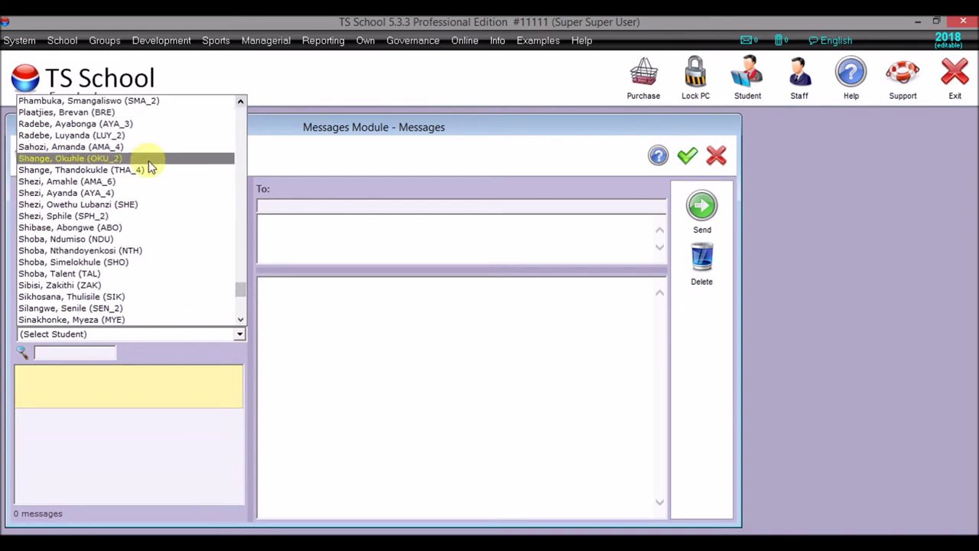
{"action": "left_click", "coordinate": [117, 192]}
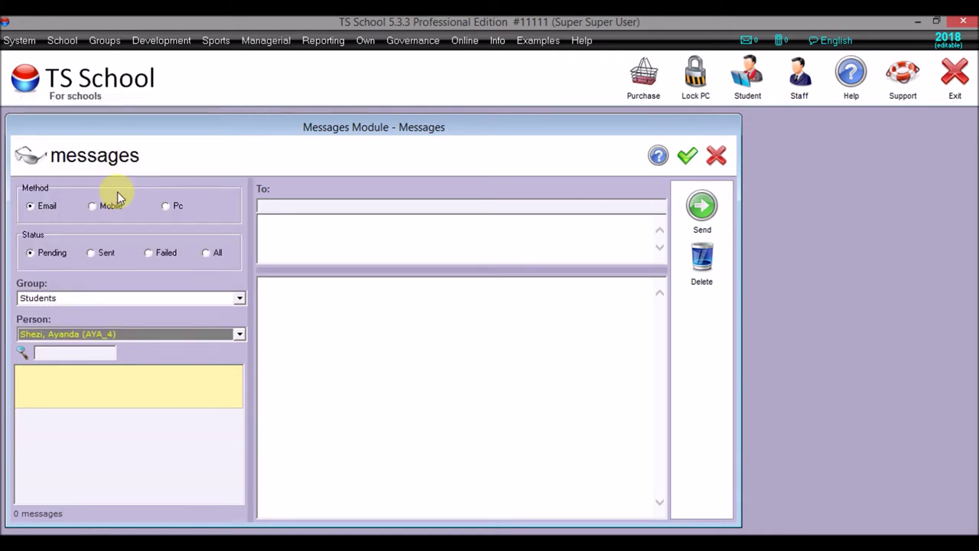
{"action": "left_click", "coordinate": [89, 253]}
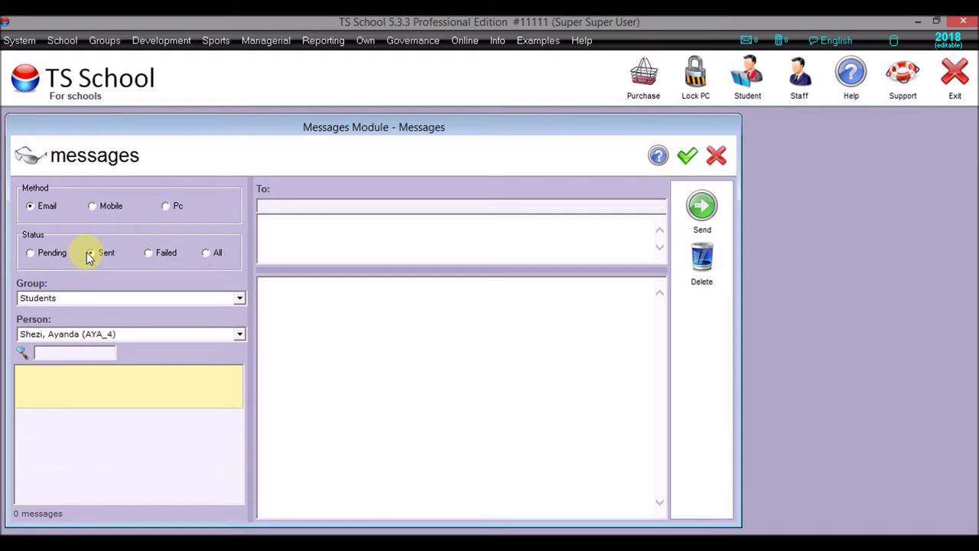
- Show the student's failed messages, resend the failed invoice email, and reload its preview
{"action": "left_click", "coordinate": [149, 253]}
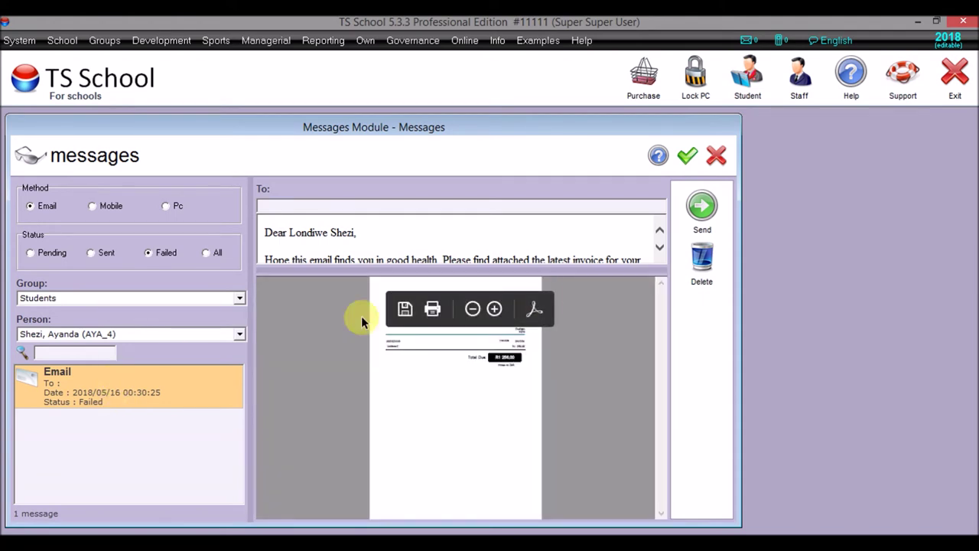
{"action": "left_click", "coordinate": [698, 209]}
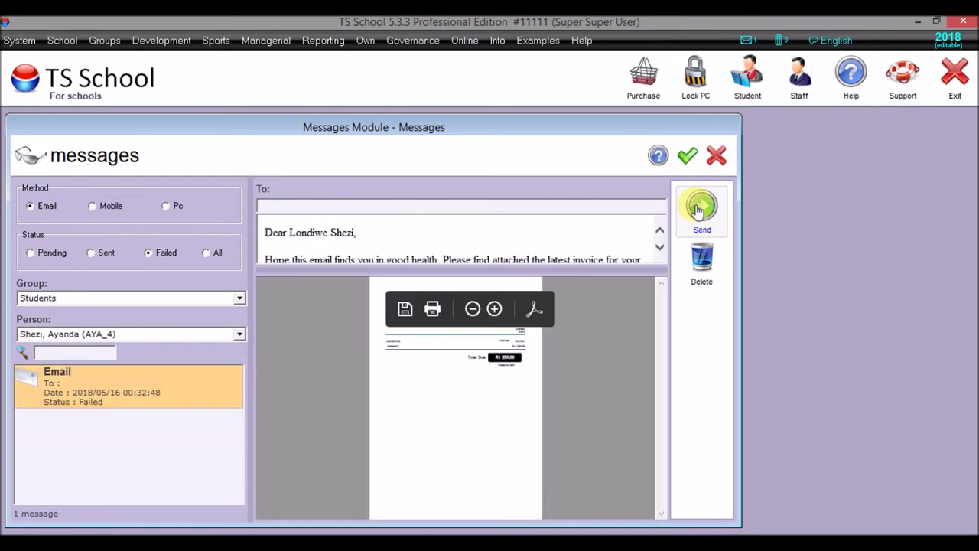
{"action": "left_click", "coordinate": [658, 248]}
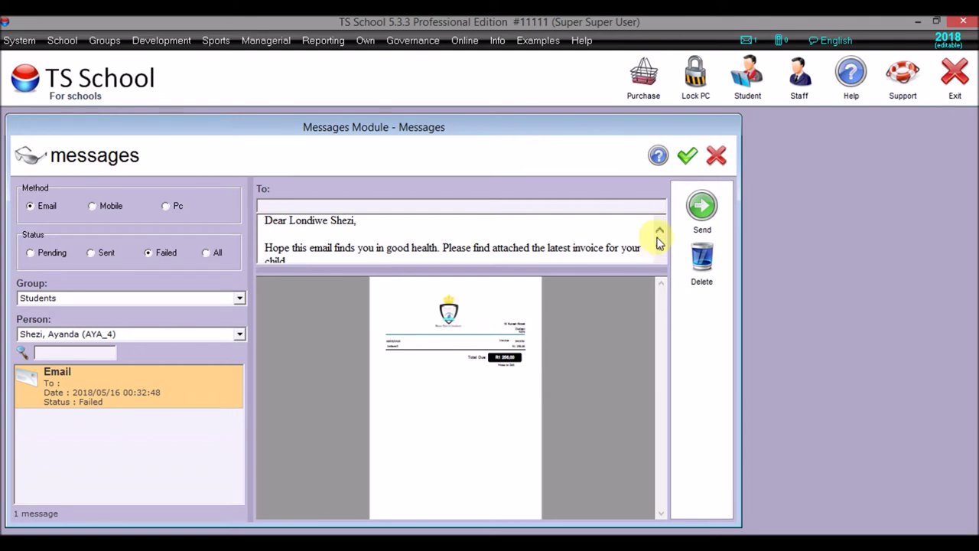
{"action": "left_click", "coordinate": [659, 230]}
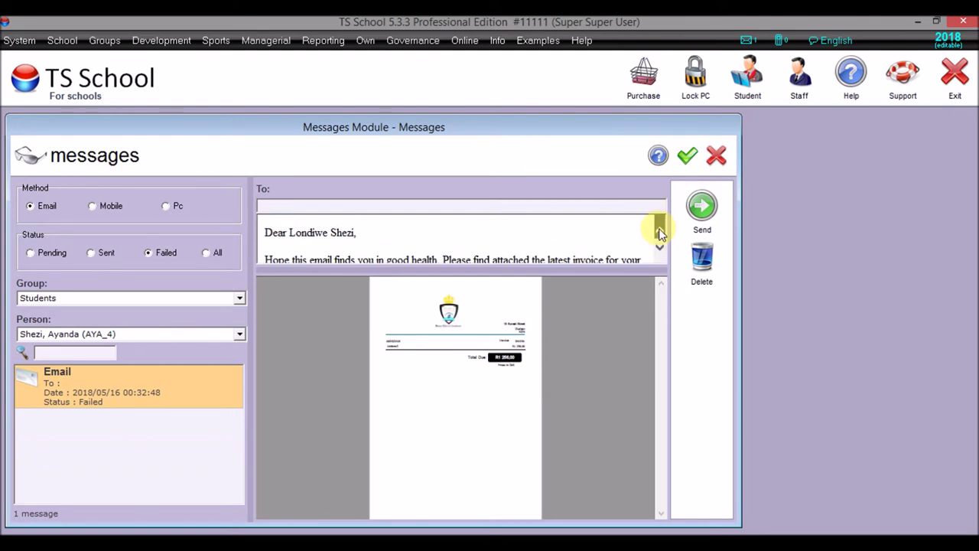
{"action": "mouse_move", "coordinate": [409, 399]}
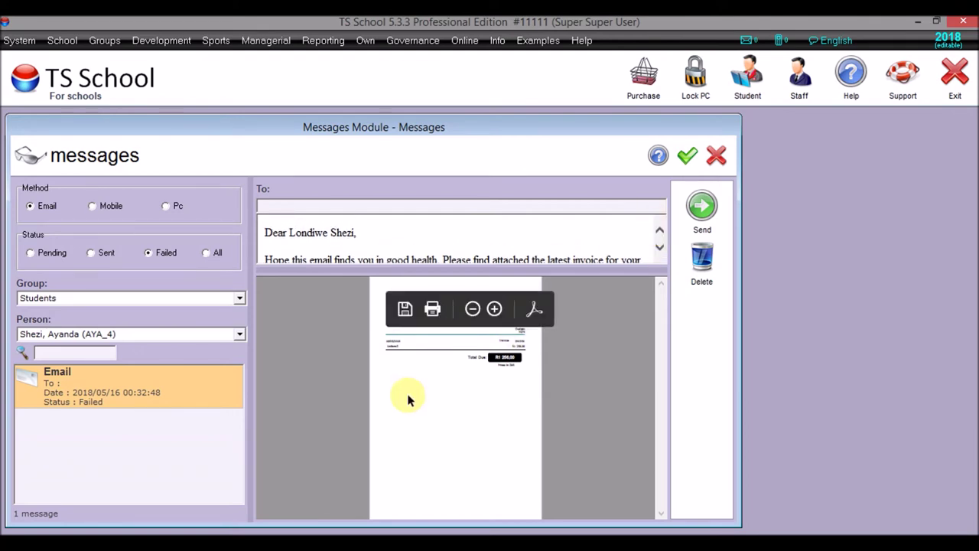
{"action": "left_click", "coordinate": [142, 385]}
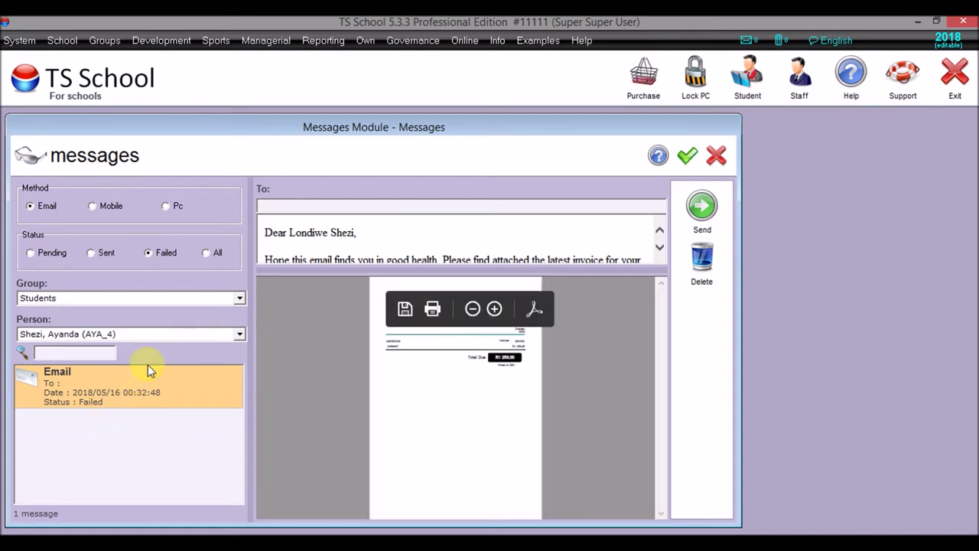
- Cycle through the All, Pending, Sent and Failed statuses, then close the messages viewer
{"action": "left_click", "coordinate": [206, 254]}
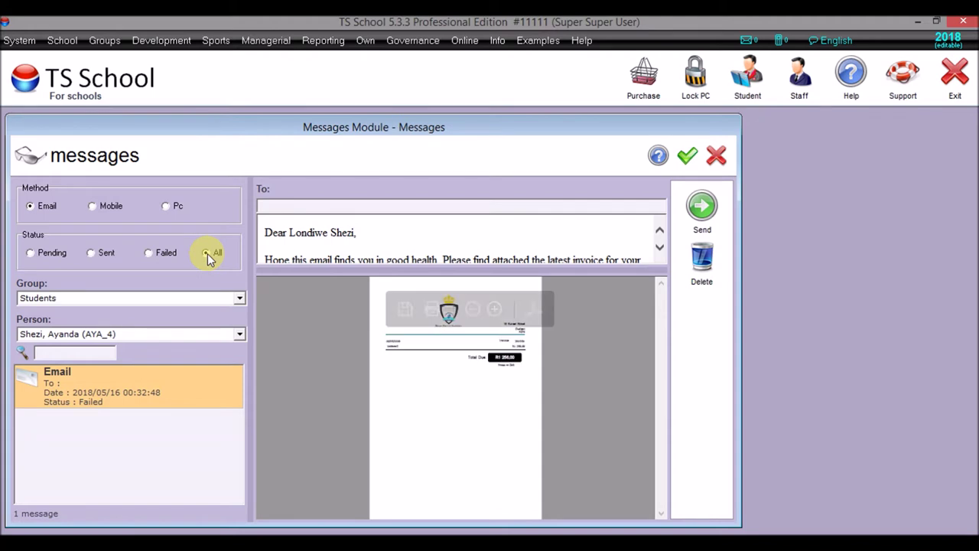
{"action": "left_click", "coordinate": [41, 254]}
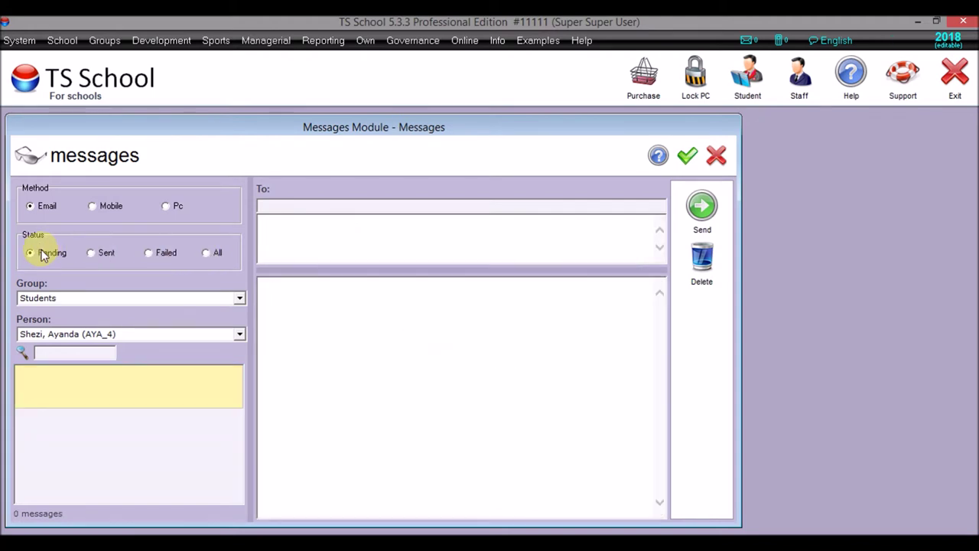
{"action": "left_click", "coordinate": [93, 253]}
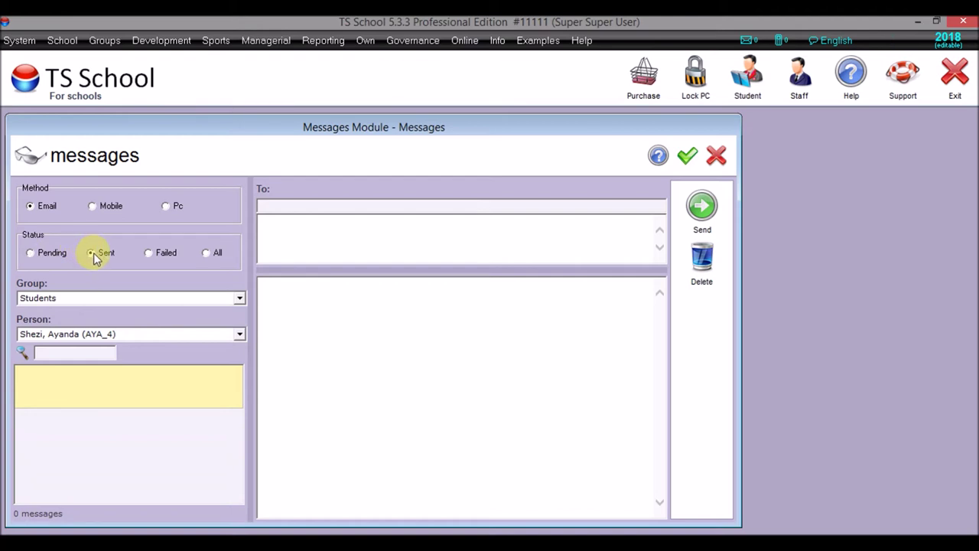
{"action": "left_click", "coordinate": [150, 252]}
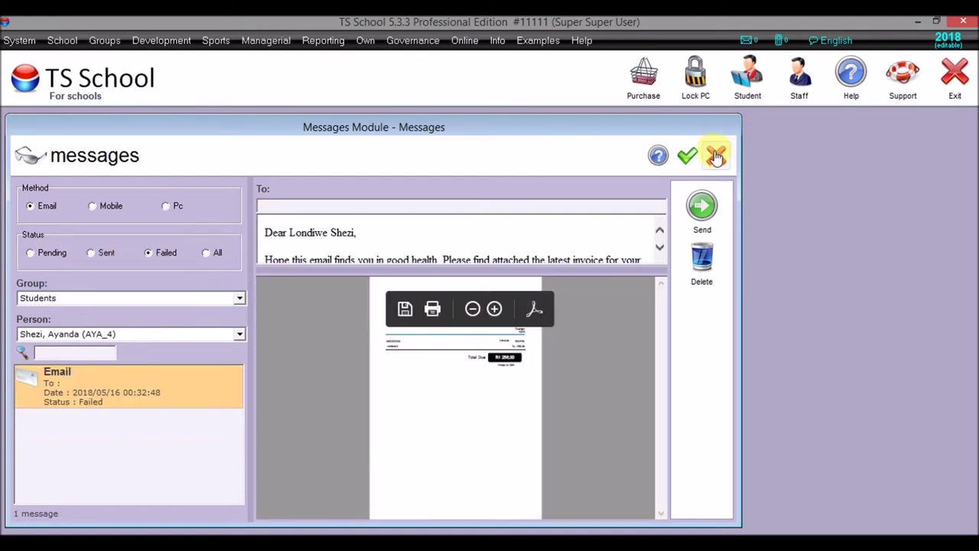
{"action": "left_click", "coordinate": [714, 153]}
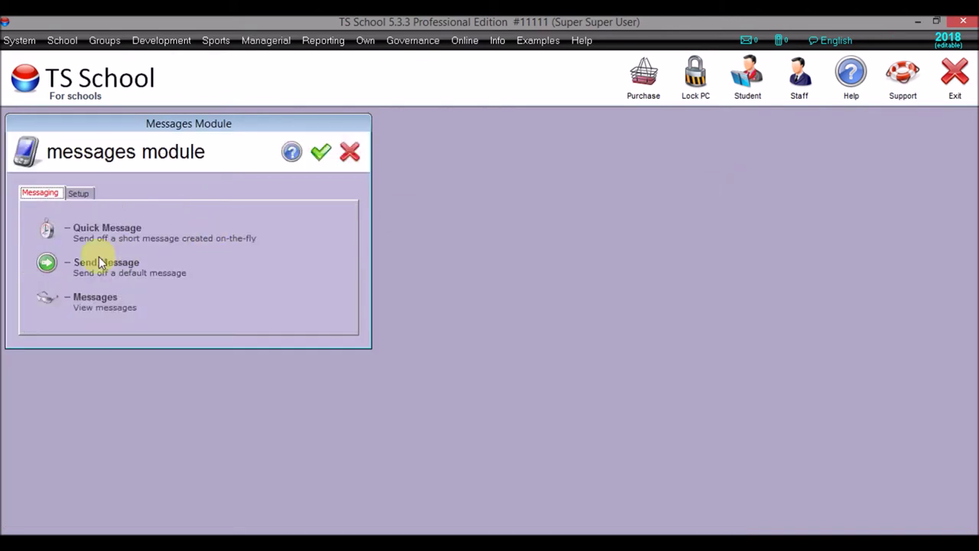
- Open the Financial module's invoice processing and list all 318 sent invoices down to INV357
{"action": "left_click", "coordinate": [268, 39]}
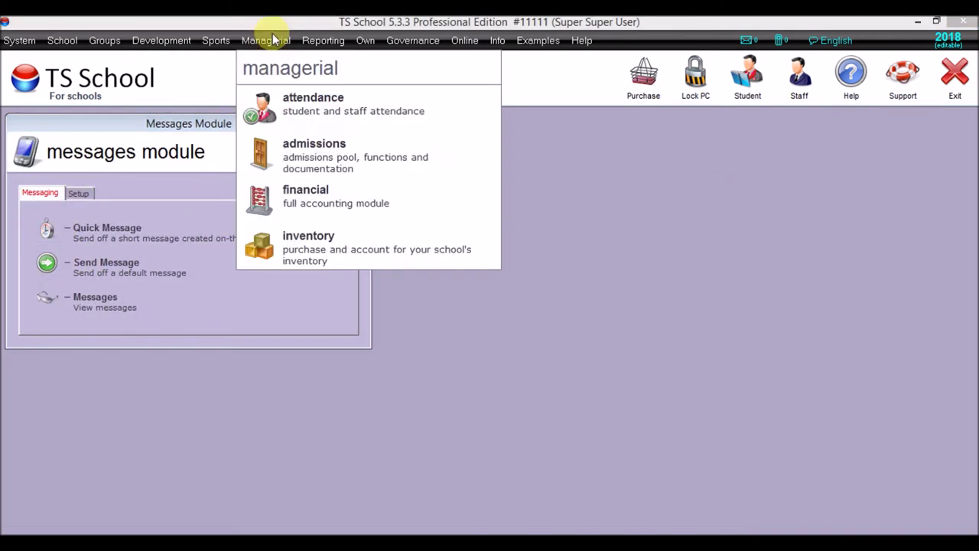
{"action": "left_click", "coordinate": [308, 201]}
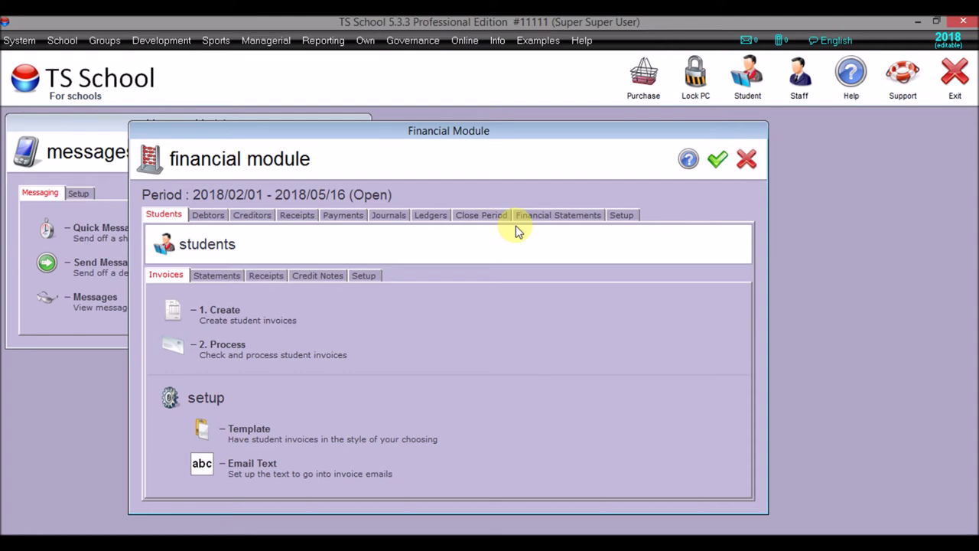
{"action": "left_click", "coordinate": [181, 348]}
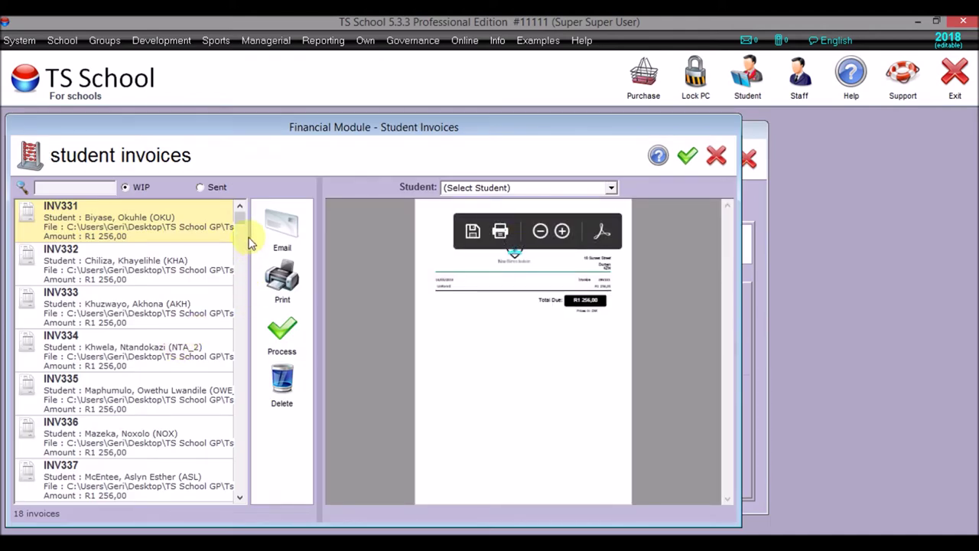
{"action": "left_click_drag", "start_coordinate": [239, 224], "coordinate": [239, 472]}
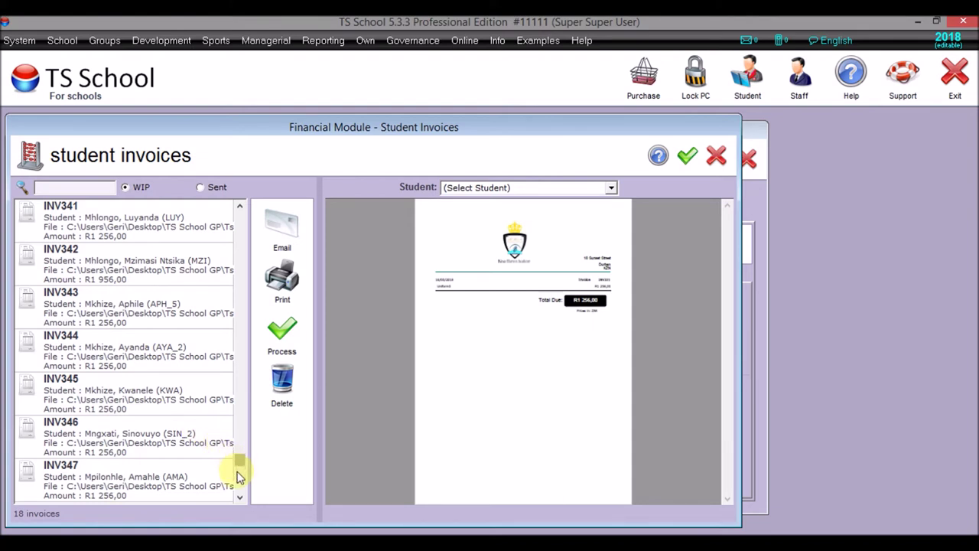
{"action": "scroll", "coordinate": [238, 477], "scroll_direction": "down", "scroll_amount": 1}
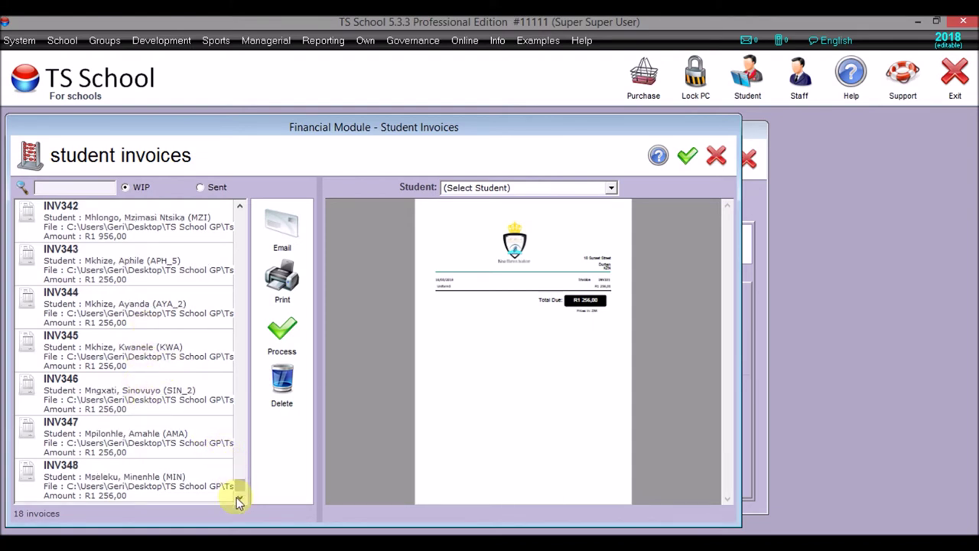
{"action": "left_click", "coordinate": [201, 187]}
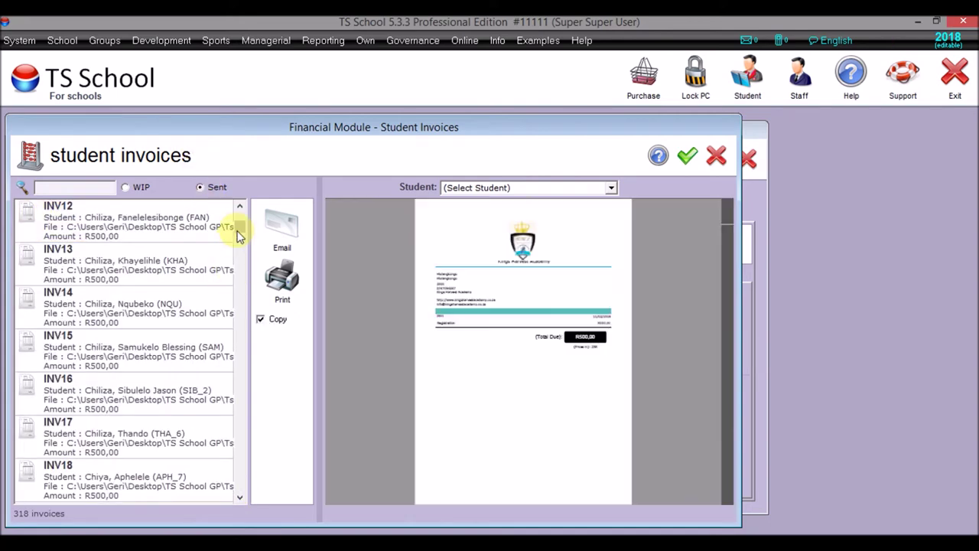
{"action": "left_click_drag", "start_coordinate": [240, 232], "coordinate": [272, 493]}
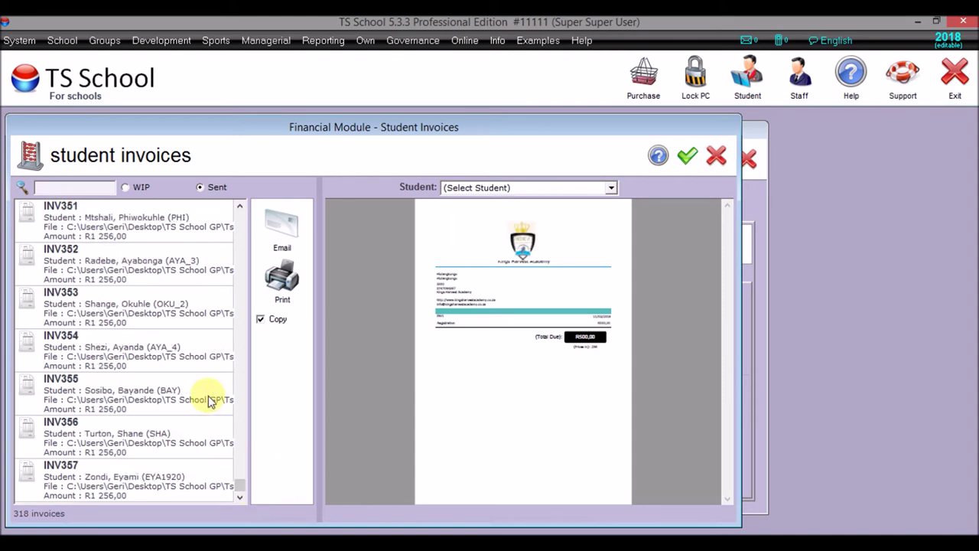
- Re-email invoice INV354 without a copy, then close the Student Invoices and Financial Module windows
{"action": "left_click", "coordinate": [175, 354]}
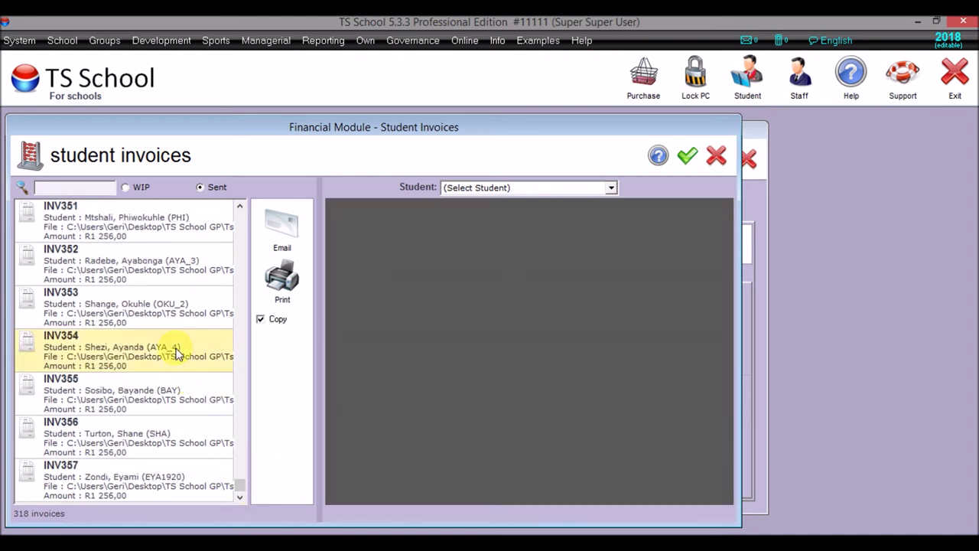
{"action": "left_click", "coordinate": [261, 318]}
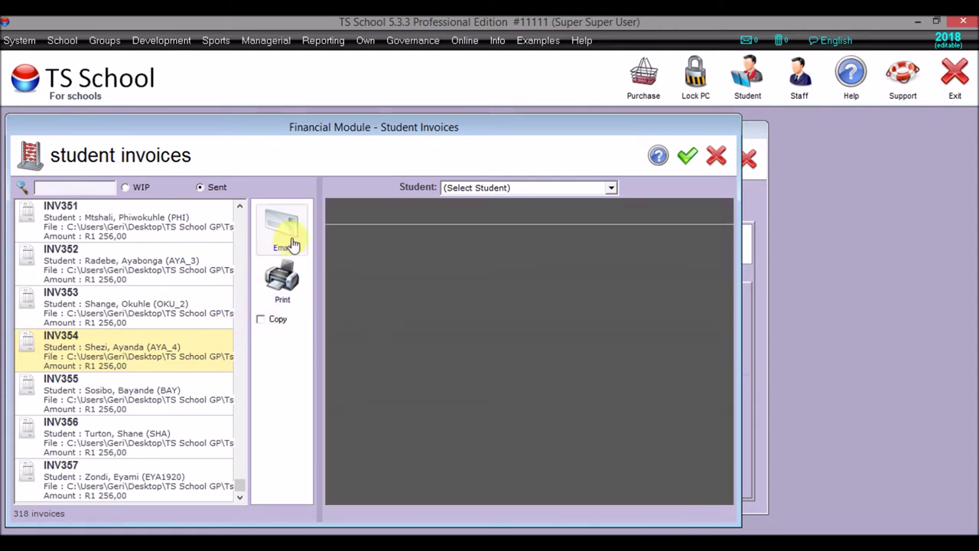
{"action": "left_click", "coordinate": [293, 243]}
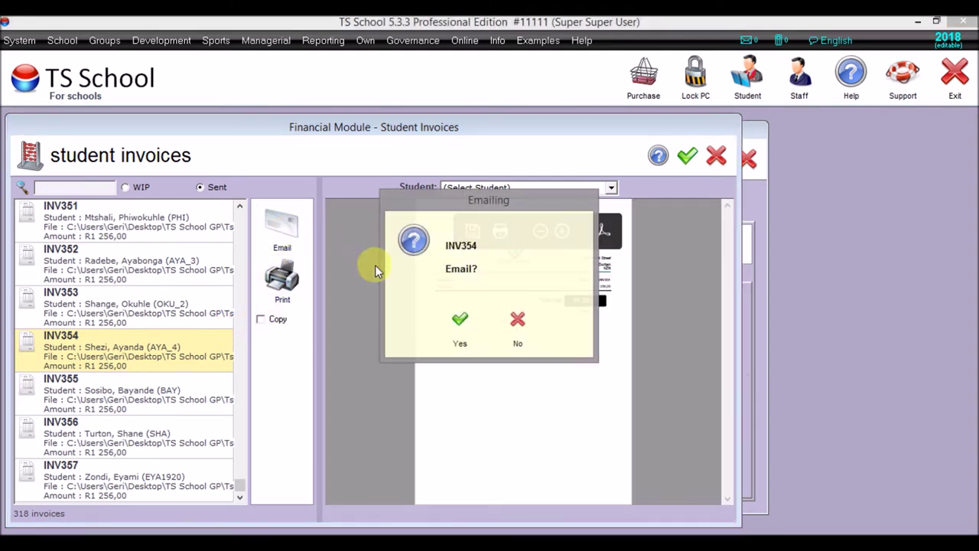
{"action": "left_click", "coordinate": [459, 329]}
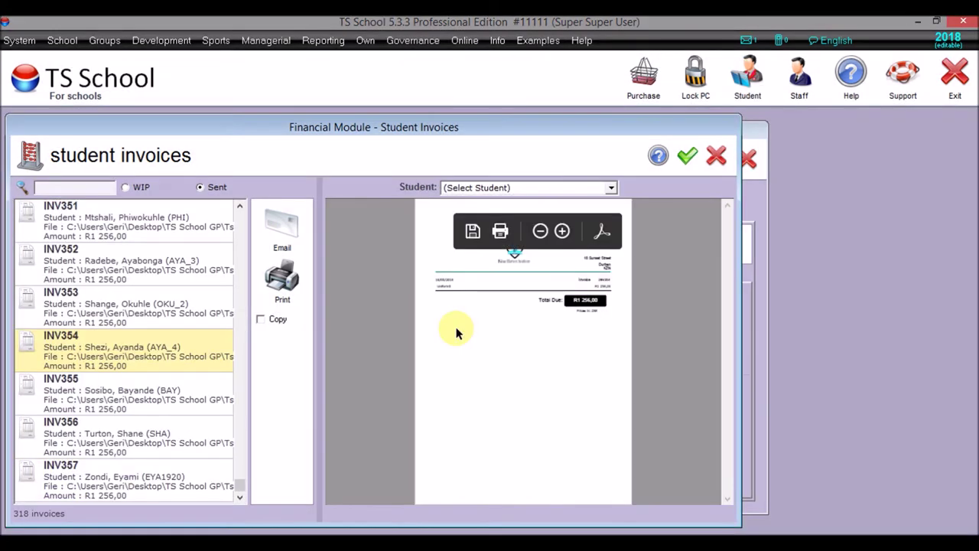
{"action": "left_click", "coordinate": [685, 160]}
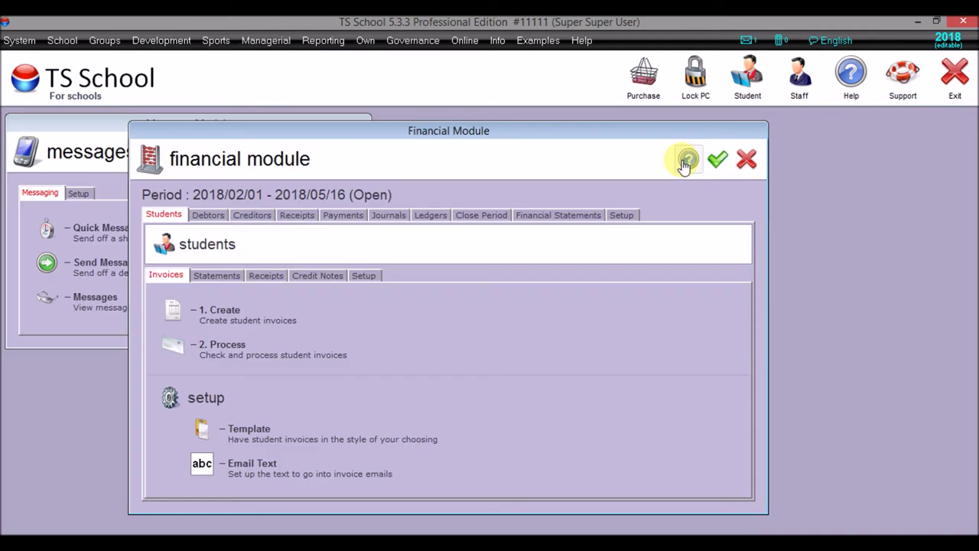
{"action": "left_click", "coordinate": [719, 161]}
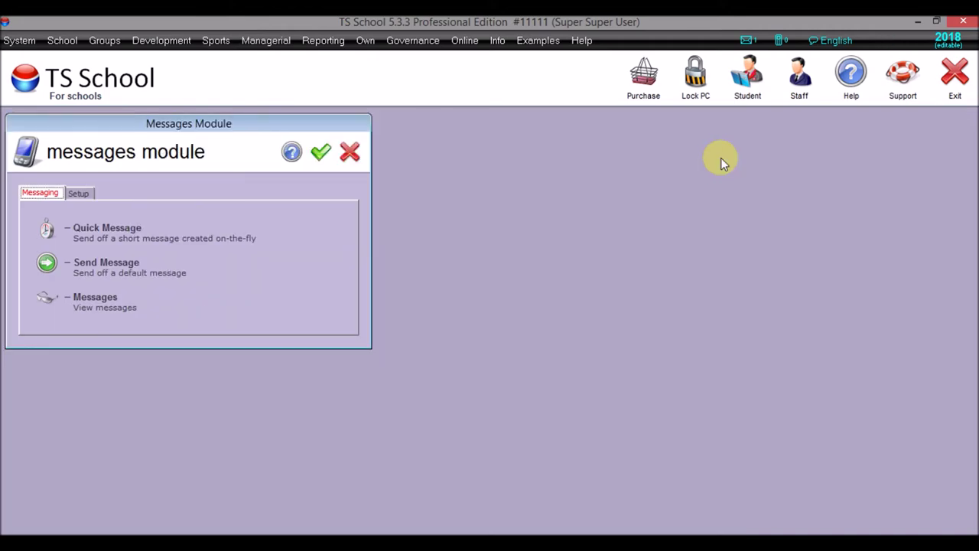
{"action": "left_click", "coordinate": [42, 298]}
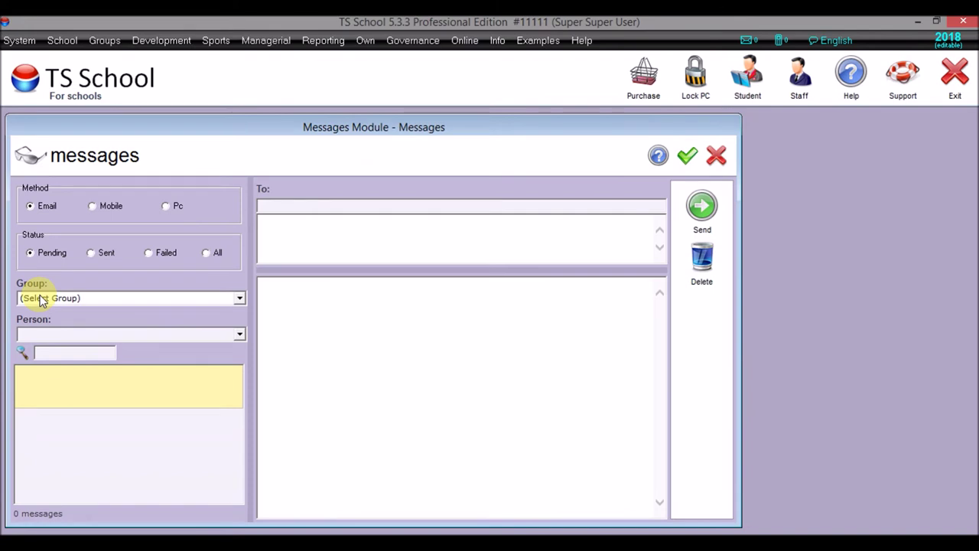
{"action": "left_click", "coordinate": [42, 298]}
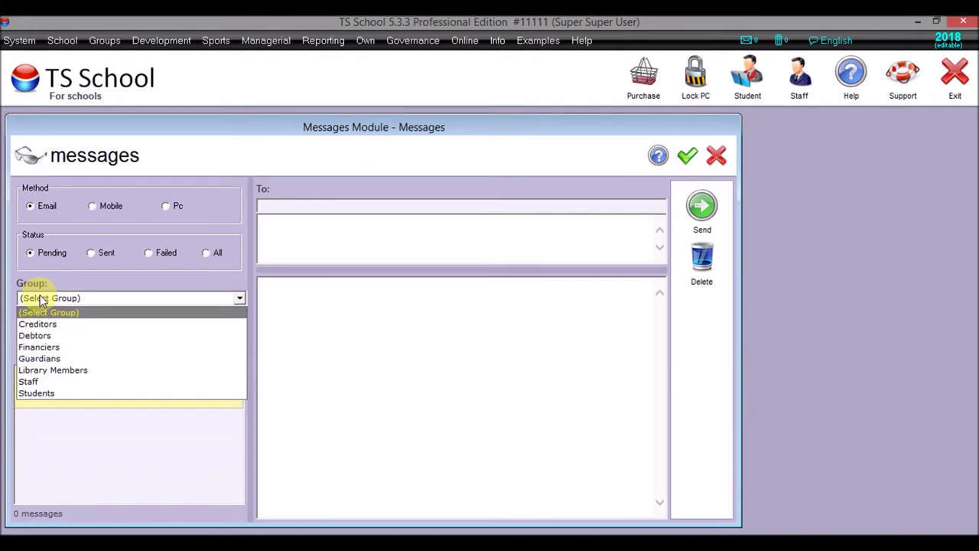
{"action": "left_click", "coordinate": [42, 392]}
{"action": "left_click", "coordinate": [239, 334]}
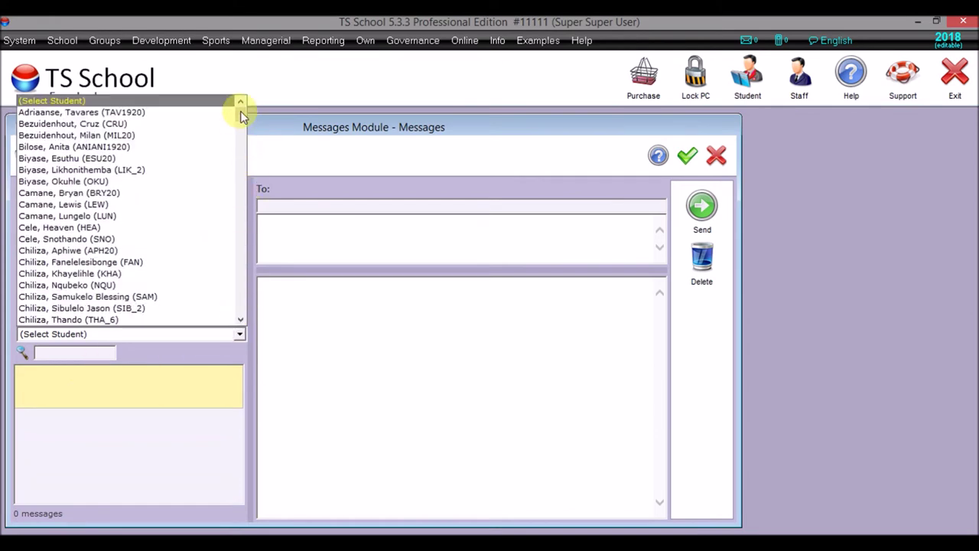
{"action": "left_click_drag", "start_coordinate": [241, 114], "coordinate": [245, 288]}
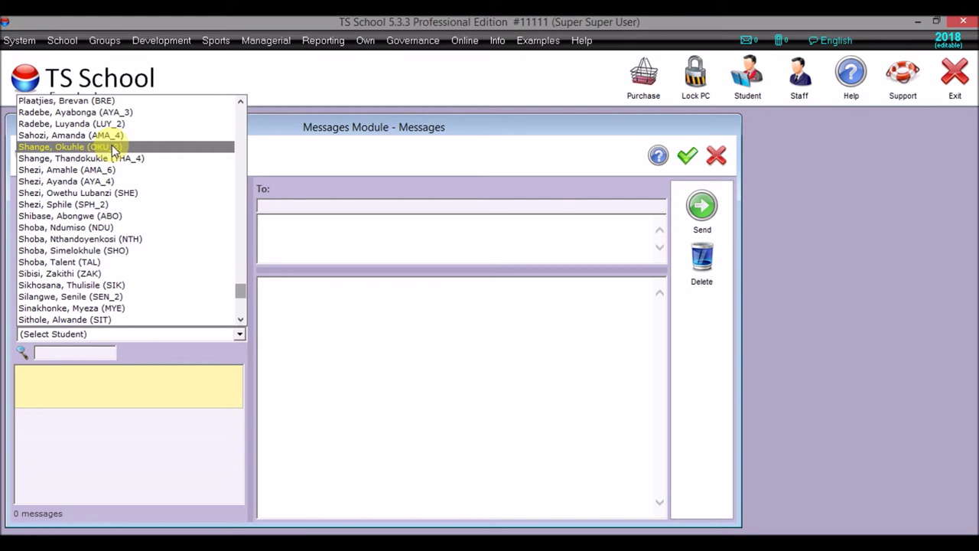
{"action": "left_click", "coordinate": [104, 182]}
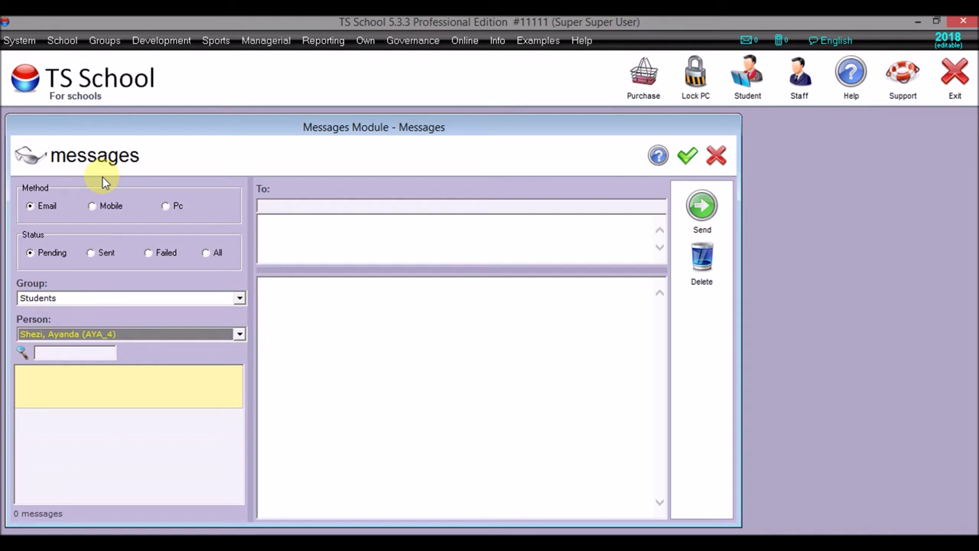
{"action": "left_click", "coordinate": [91, 253]}
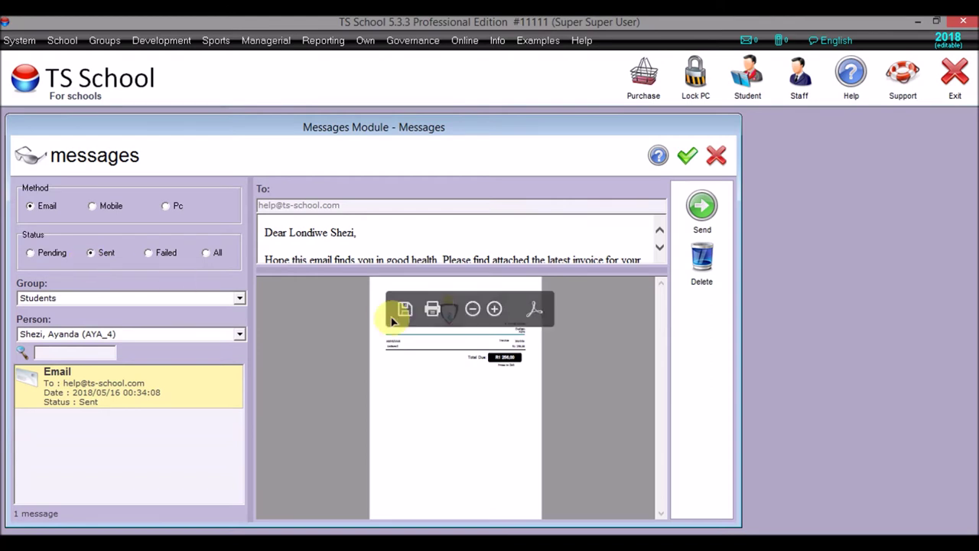
{"action": "left_click", "coordinate": [685, 158]}
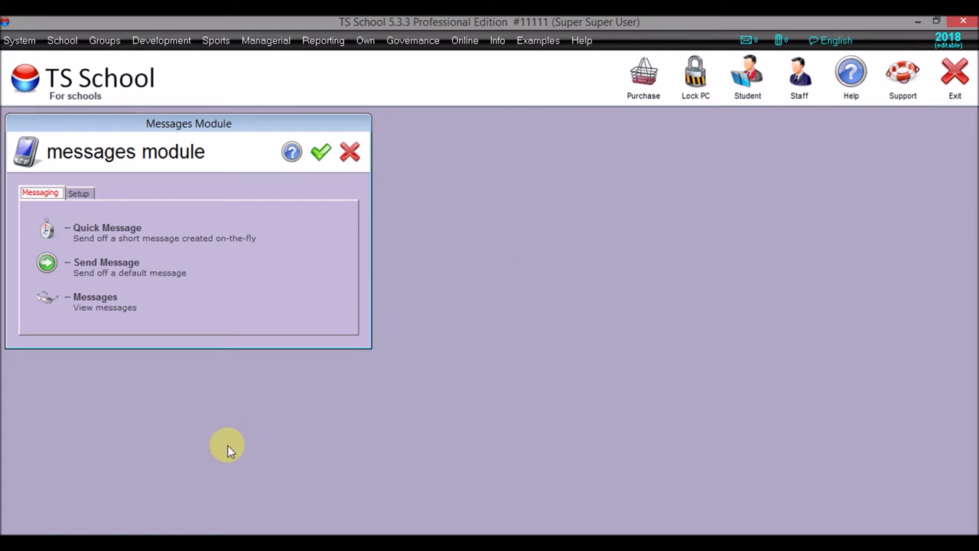
- In Outlook, run Send/Receive All Folders, filter the inbox to Unread, and select the first invoice email
{"action": "mouse_move", "coordinate": [91, 526]}
{"action": "left_click", "coordinate": [91, 483]}
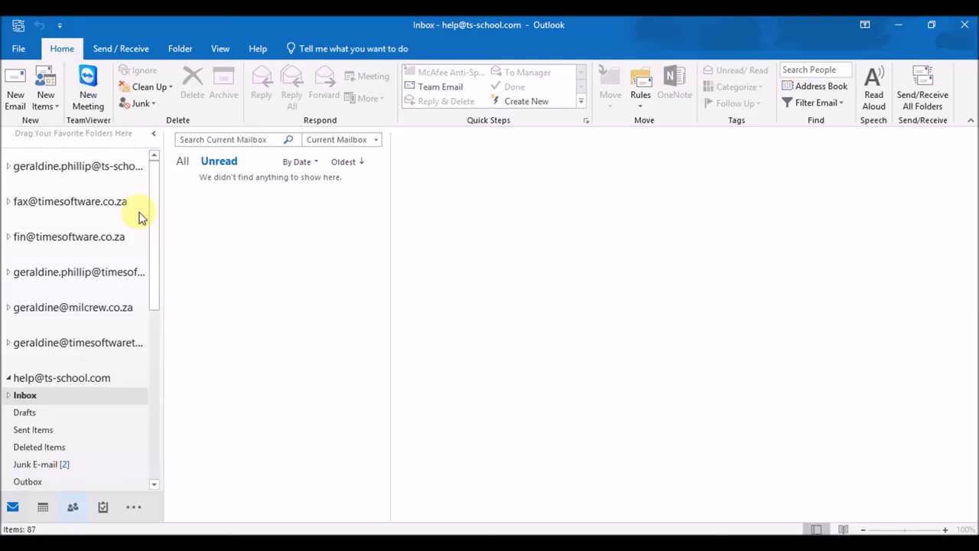
{"action": "left_click", "coordinate": [119, 48]}
{"action": "left_click", "coordinate": [29, 96]}
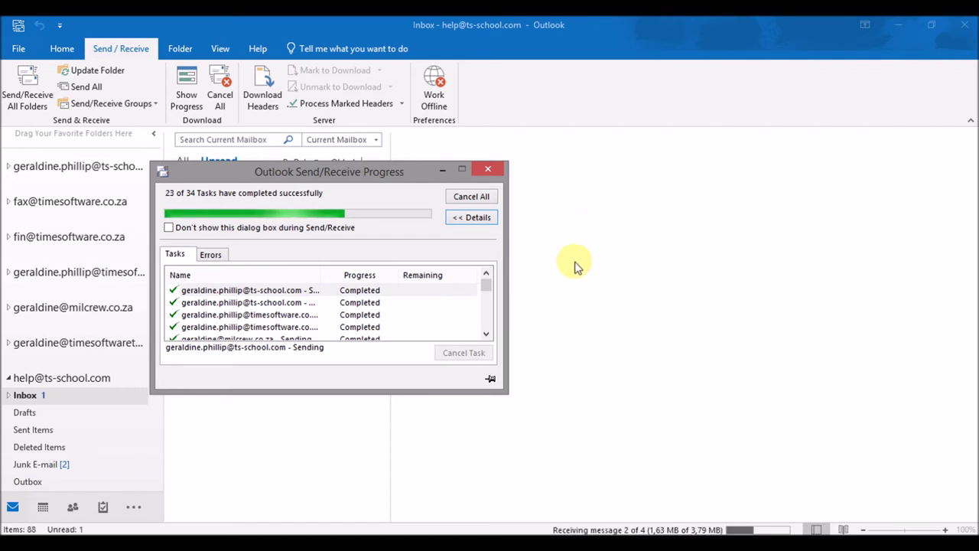
{"action": "left_click", "coordinate": [58, 394]}
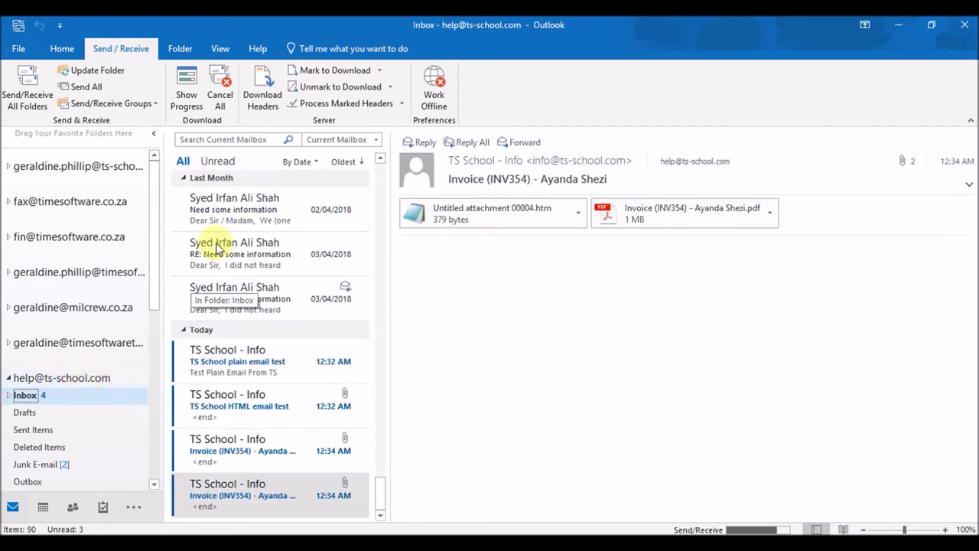
{"action": "left_click", "coordinate": [229, 166]}
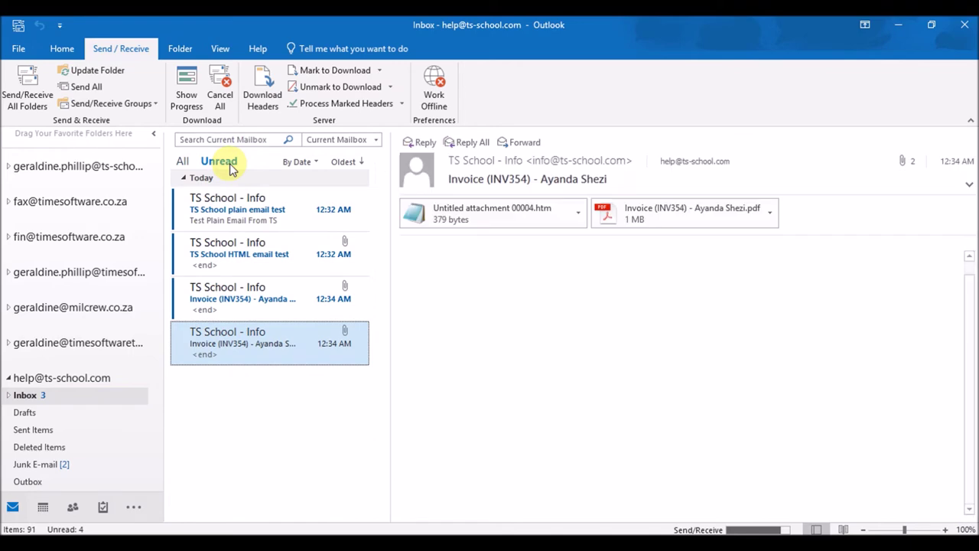
{"action": "left_click", "coordinate": [258, 289]}
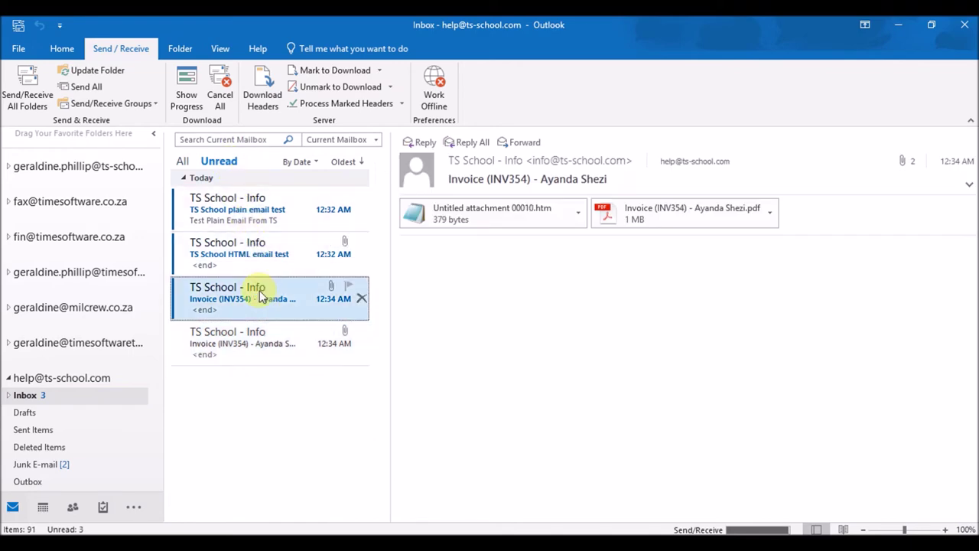
- Open the first Invoice (INV354) email in its own window and view its attached invoice PDF
{"action": "double_click", "coordinate": [258, 291]}
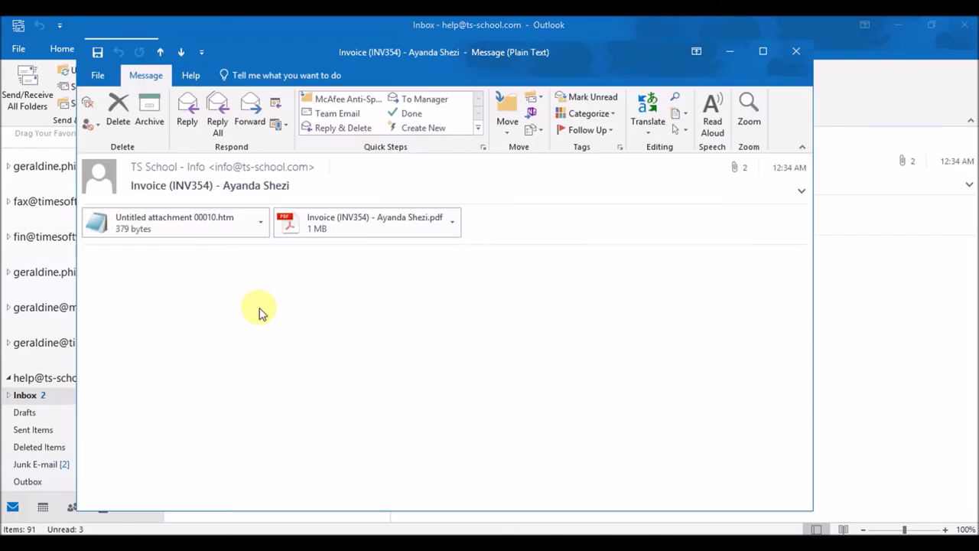
{"action": "left_click", "coordinate": [338, 228]}
{"action": "left_click", "coordinate": [338, 228]}
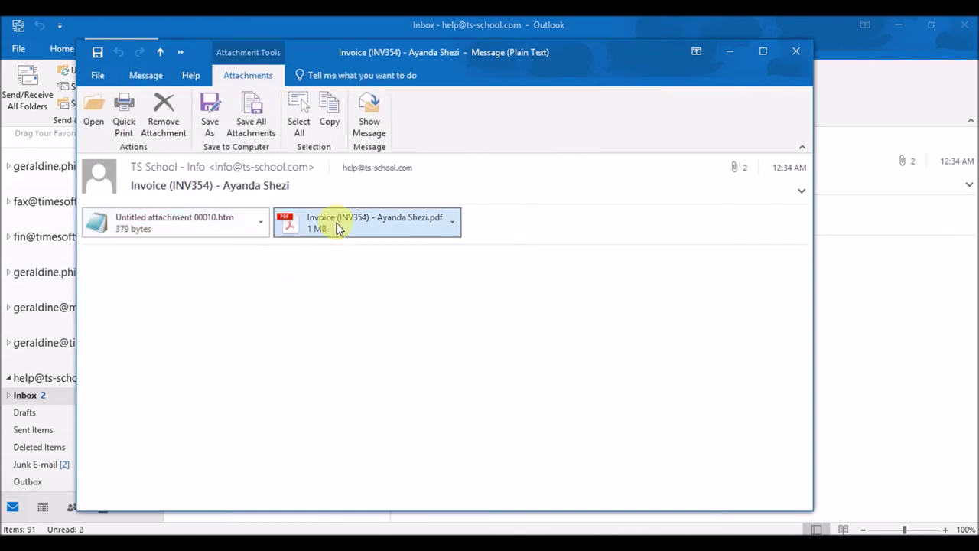
{"action": "key", "text": "Escape"}
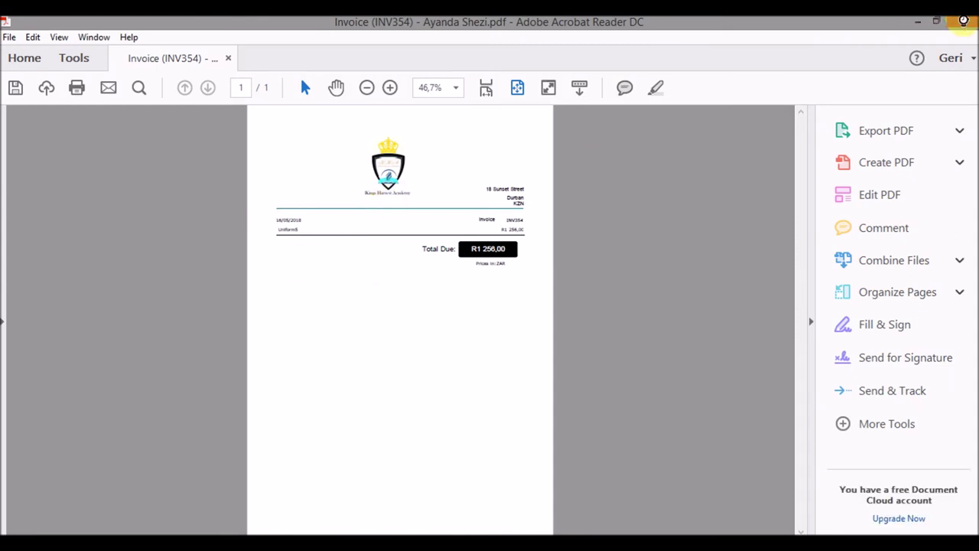
{"action": "left_click", "coordinate": [963, 21]}
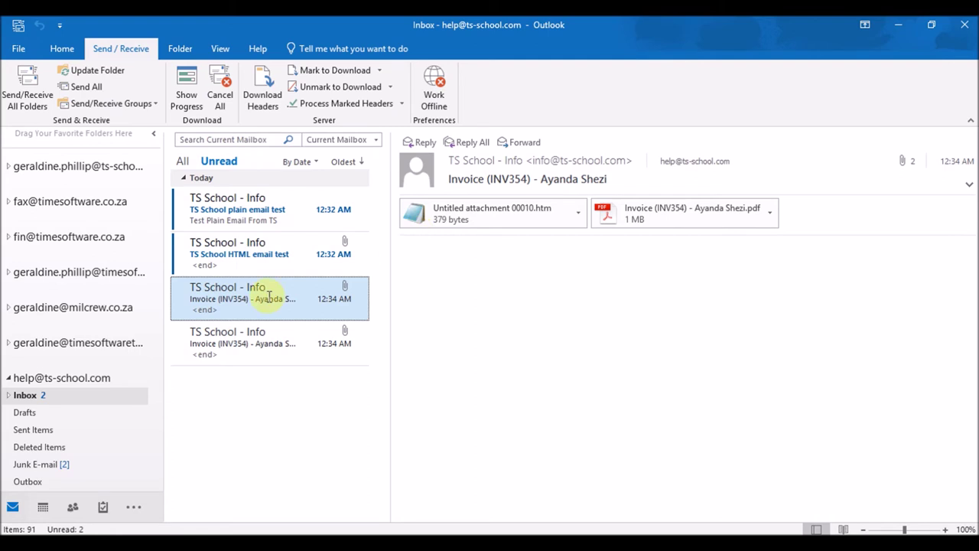
- Open the second invoice email, confirm its PDF shows R1 256,00 due, then minimise Outlook
{"action": "double_click", "coordinate": [249, 345]}
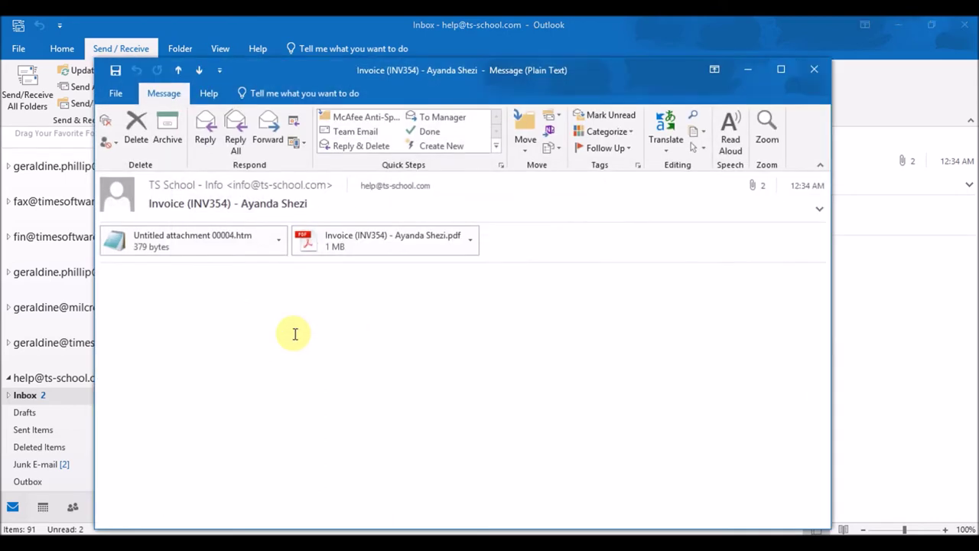
{"action": "left_click", "coordinate": [356, 243]}
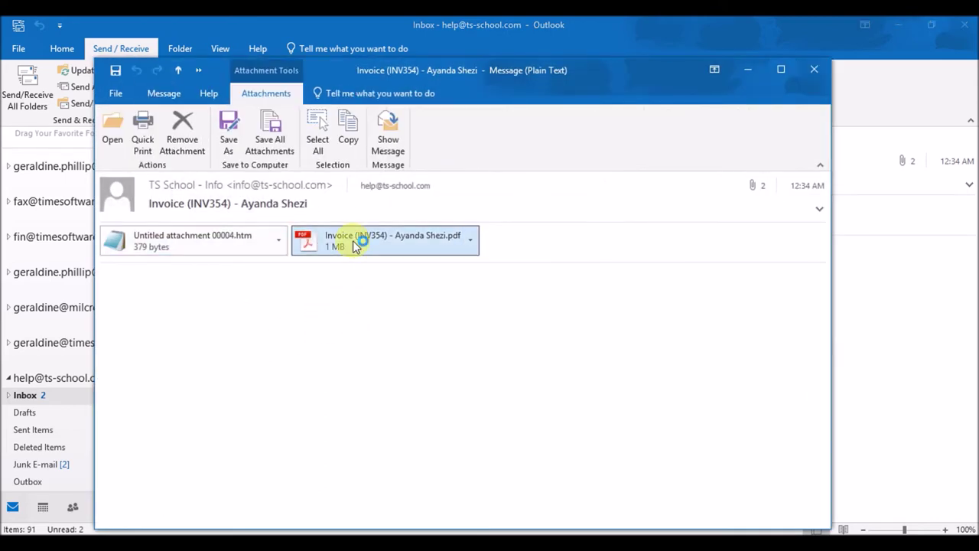
{"action": "double_click", "coordinate": [355, 244]}
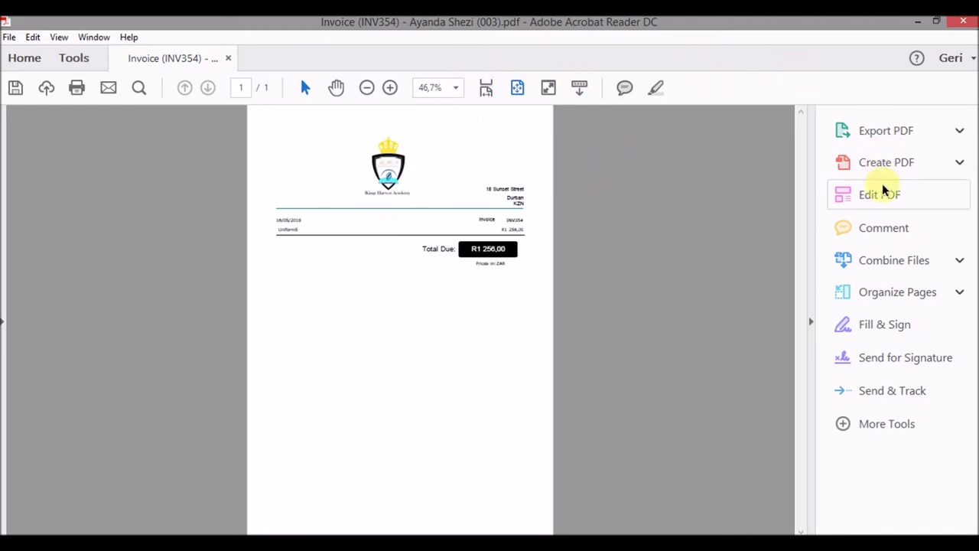
{"action": "left_click", "coordinate": [965, 22]}
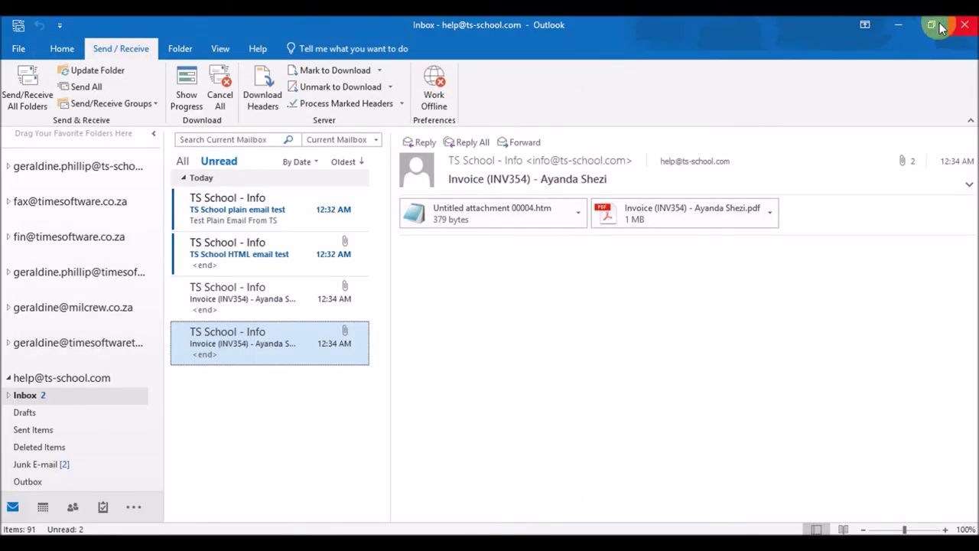
{"action": "left_click", "coordinate": [901, 24]}
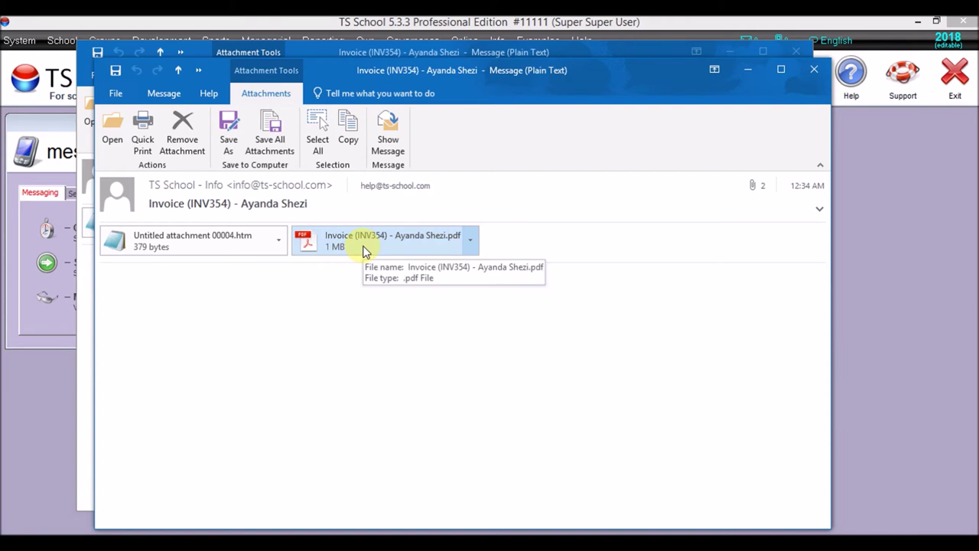
- Close both invoice message windows and the Messages Module, then open the Managerial > financial module
{"action": "left_click", "coordinate": [826, 69]}
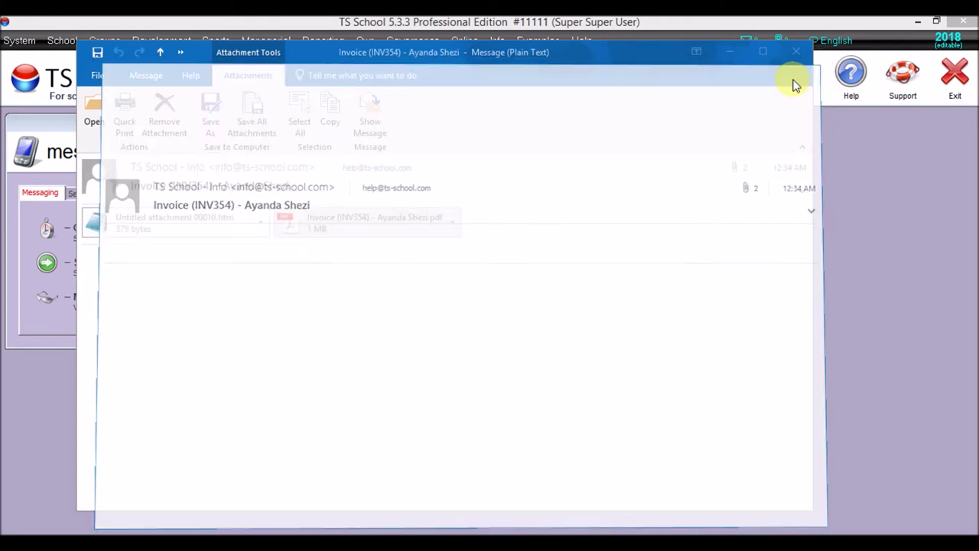
{"action": "left_click", "coordinate": [794, 52]}
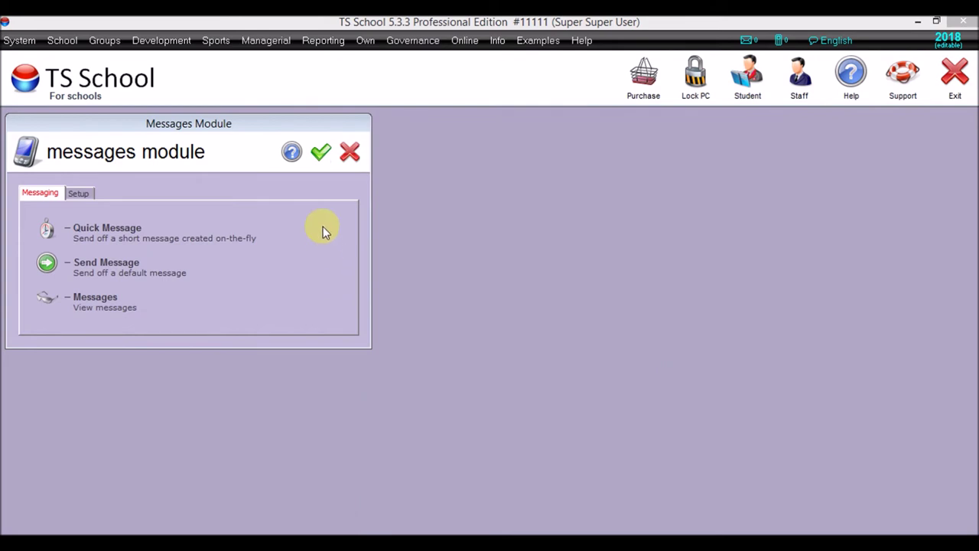
{"action": "left_click", "coordinate": [320, 157]}
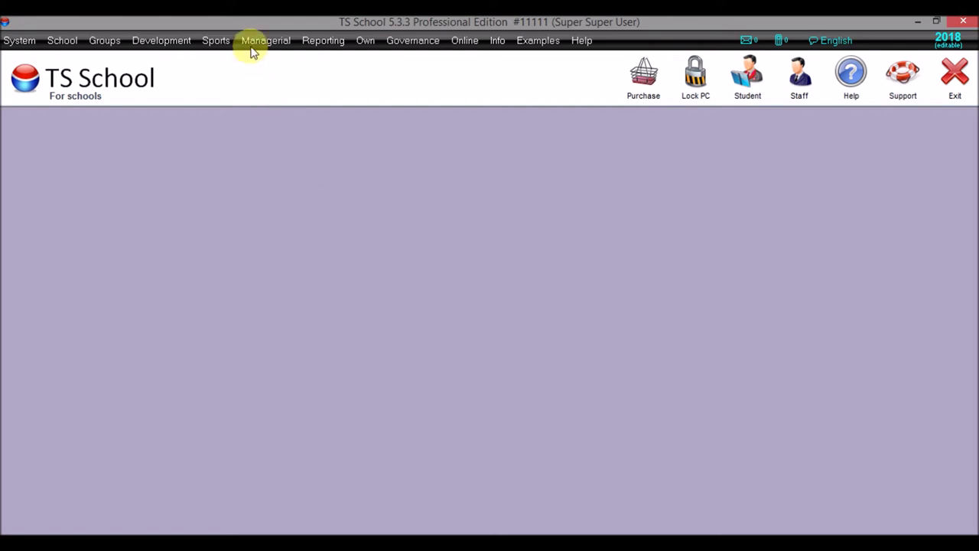
{"action": "left_click", "coordinate": [169, 44]}
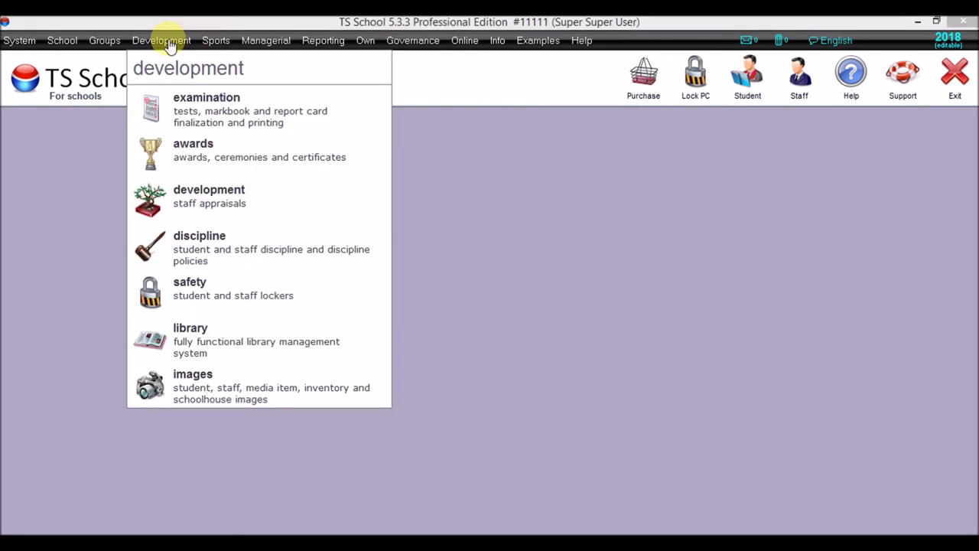
{"action": "left_click", "coordinate": [266, 42]}
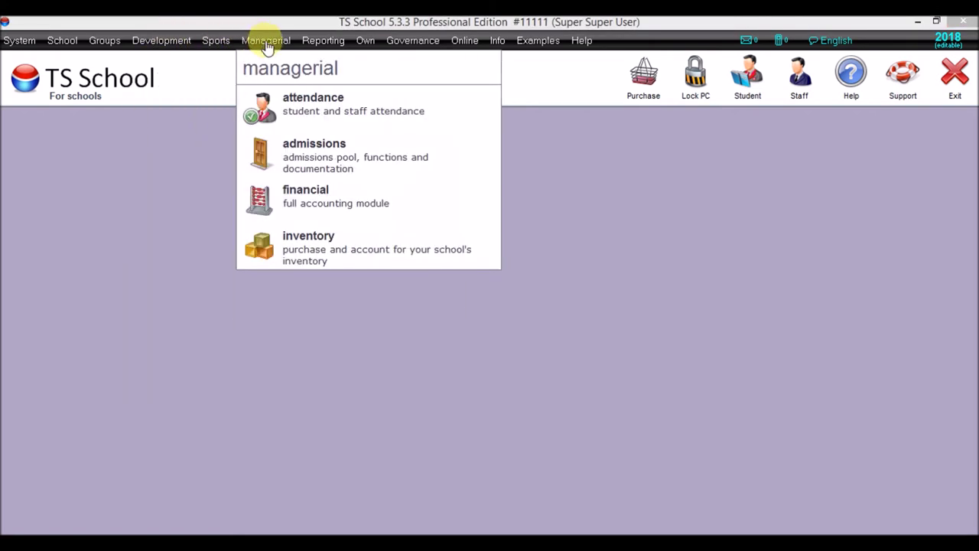
{"action": "left_click", "coordinate": [272, 205]}
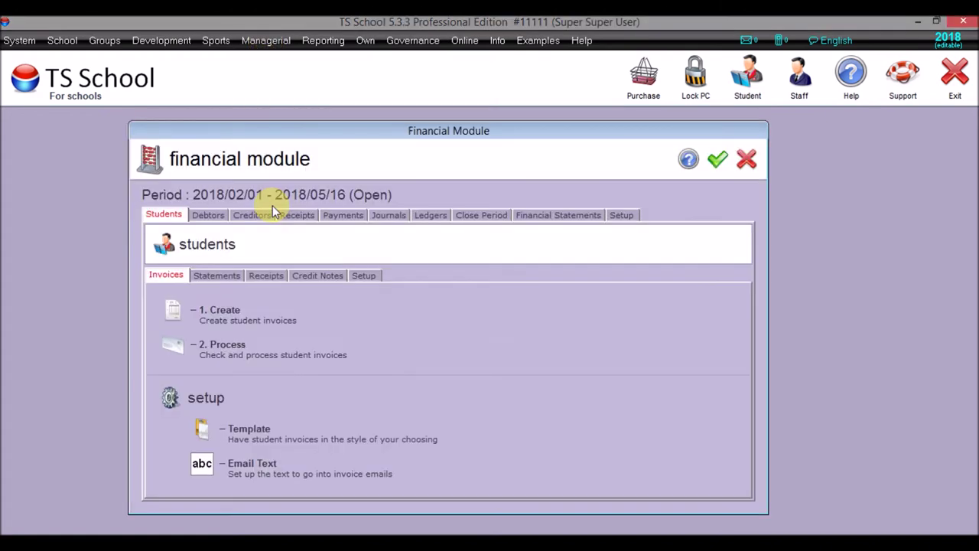
- Start a new run under Students > Statements with 1. Create, dismissing the invalid date error
{"action": "left_click", "coordinate": [360, 276]}
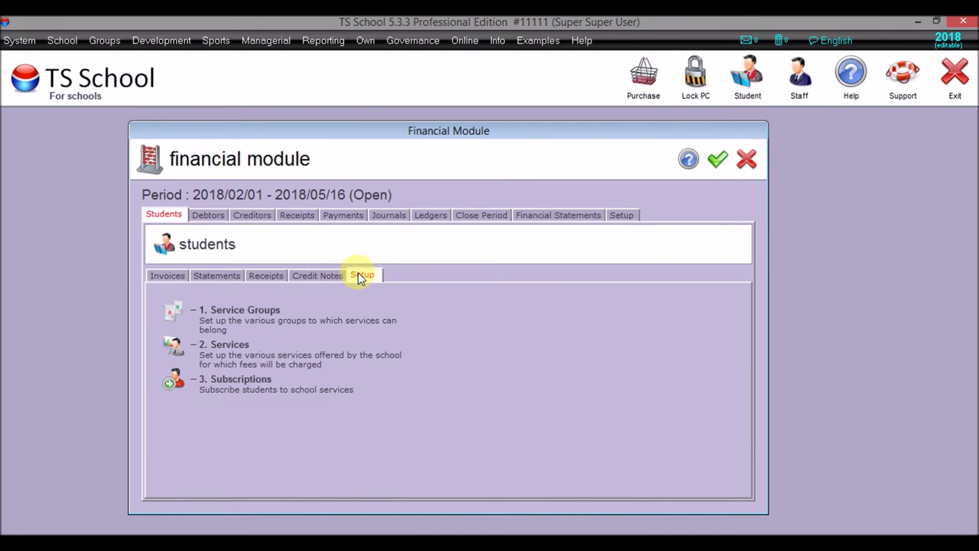
{"action": "left_click", "coordinate": [171, 277]}
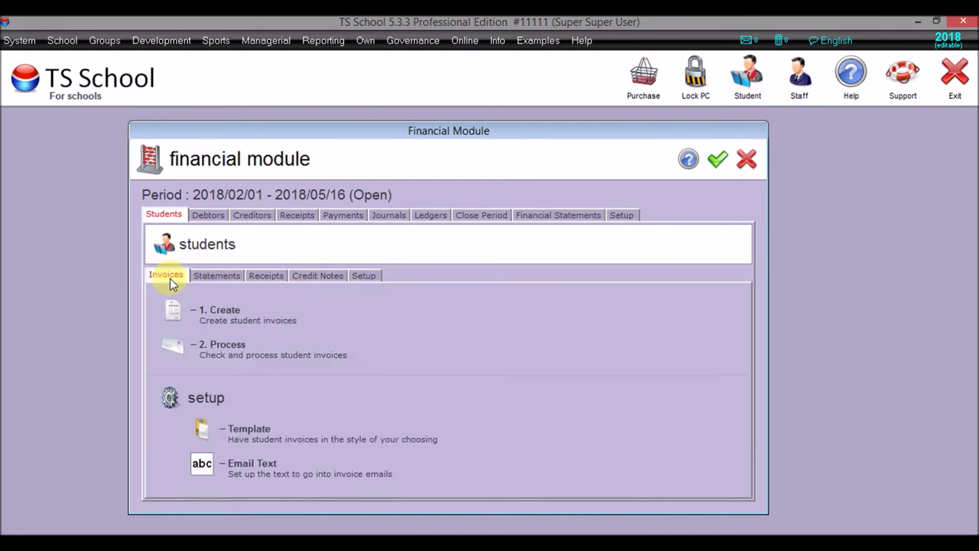
{"action": "left_click", "coordinate": [208, 278]}
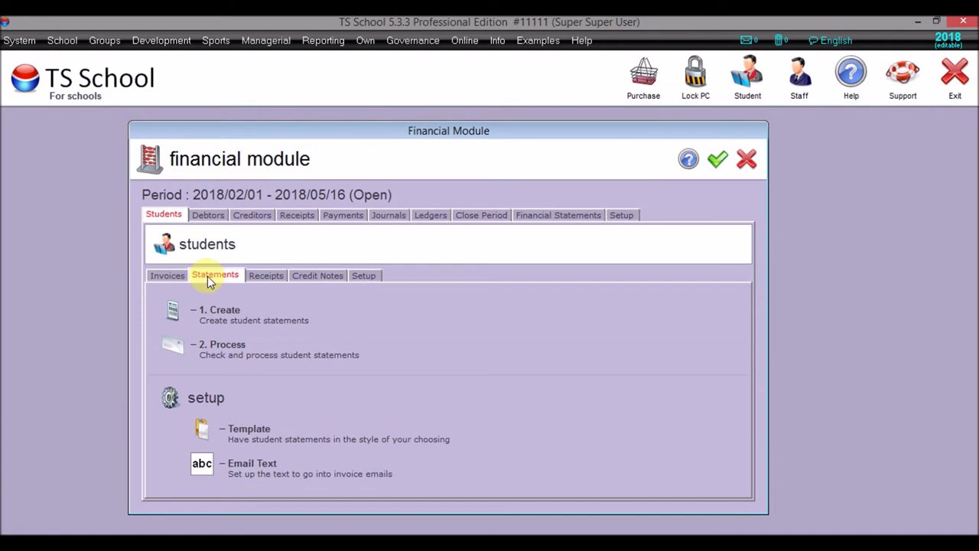
{"action": "left_click", "coordinate": [174, 312]}
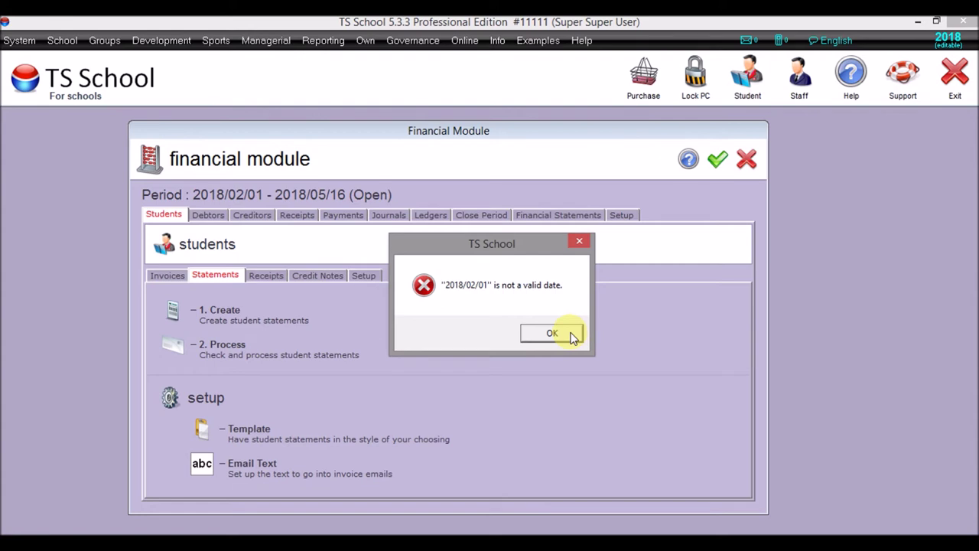
{"action": "left_click", "coordinate": [572, 335]}
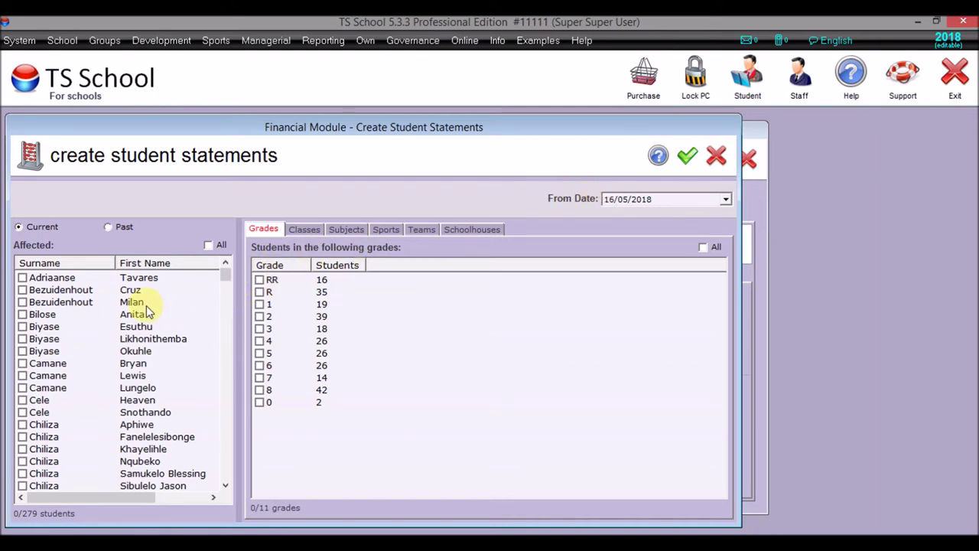
- Tick one student in the current students list and create a statement for them
{"action": "left_click_drag", "start_coordinate": [228, 273], "coordinate": [223, 452]}
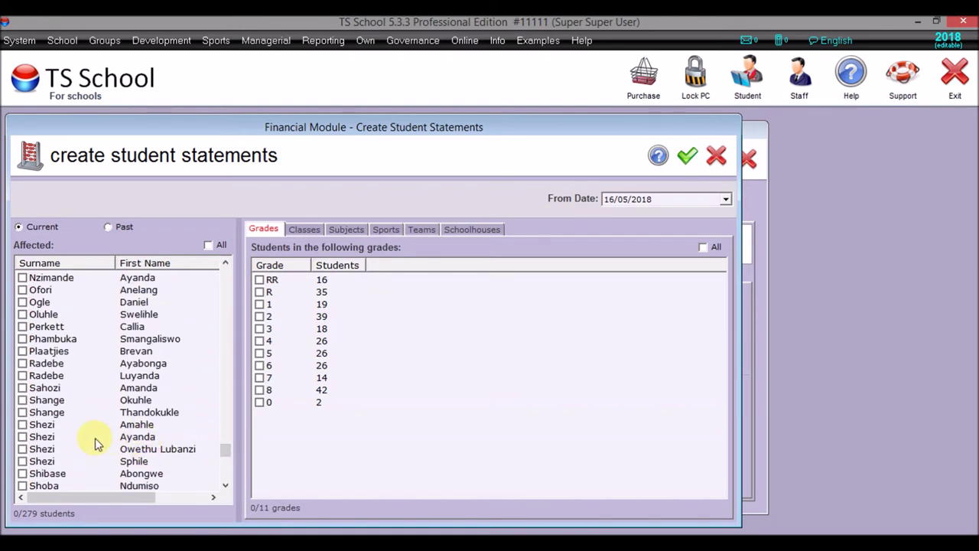
{"action": "left_click", "coordinate": [22, 435]}
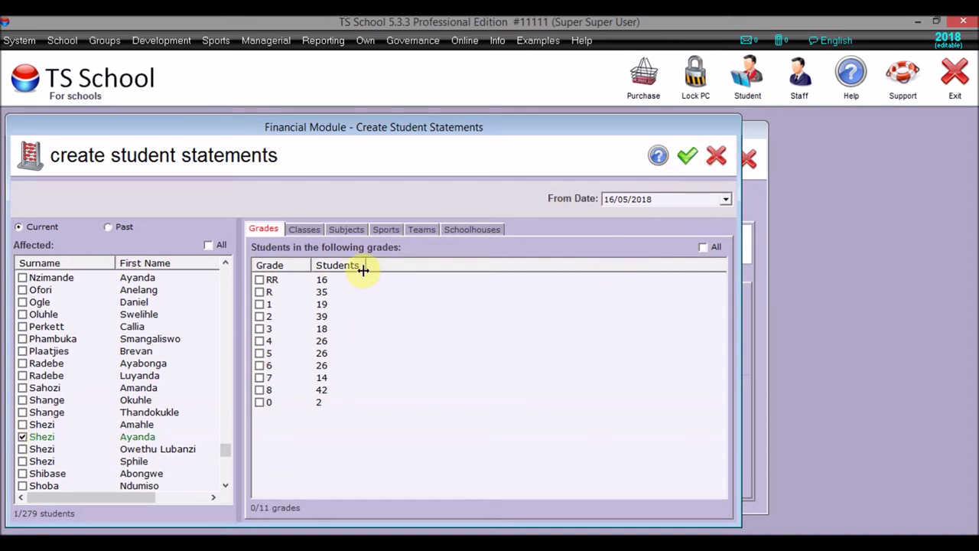
{"action": "left_click", "coordinate": [21, 226]}
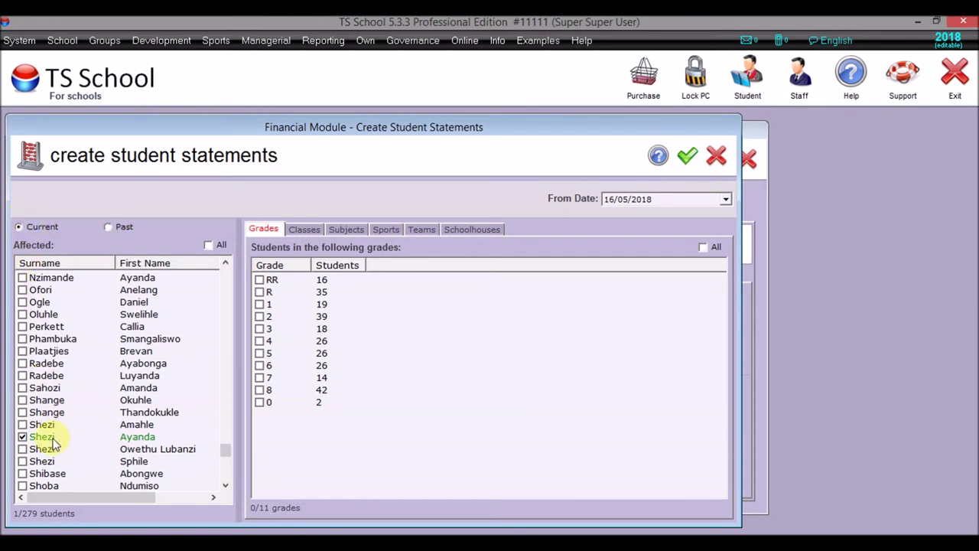
{"action": "left_click", "coordinate": [685, 157]}
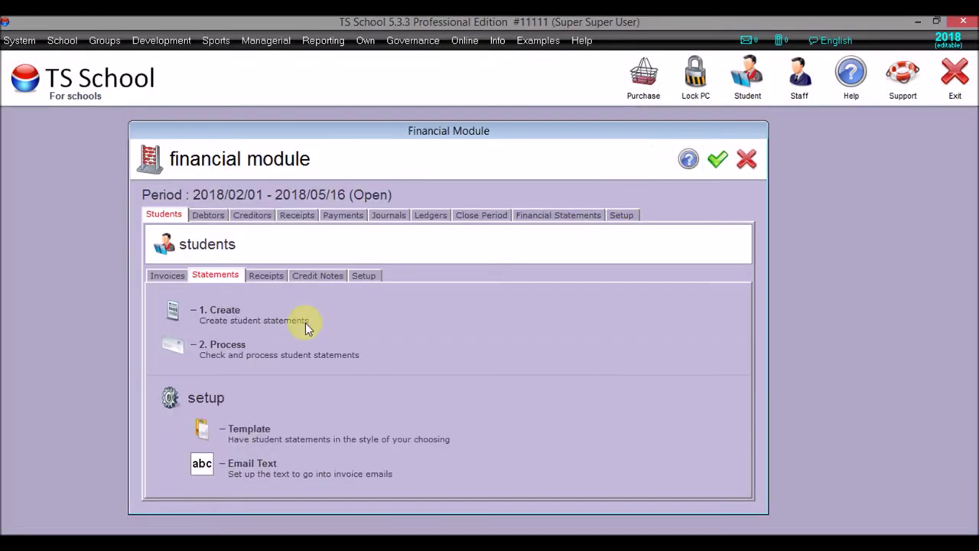
- Open 2. Process and preview the top 2018/05/16 statement, totalling R10 156,00 due
{"action": "left_click", "coordinate": [179, 351]}
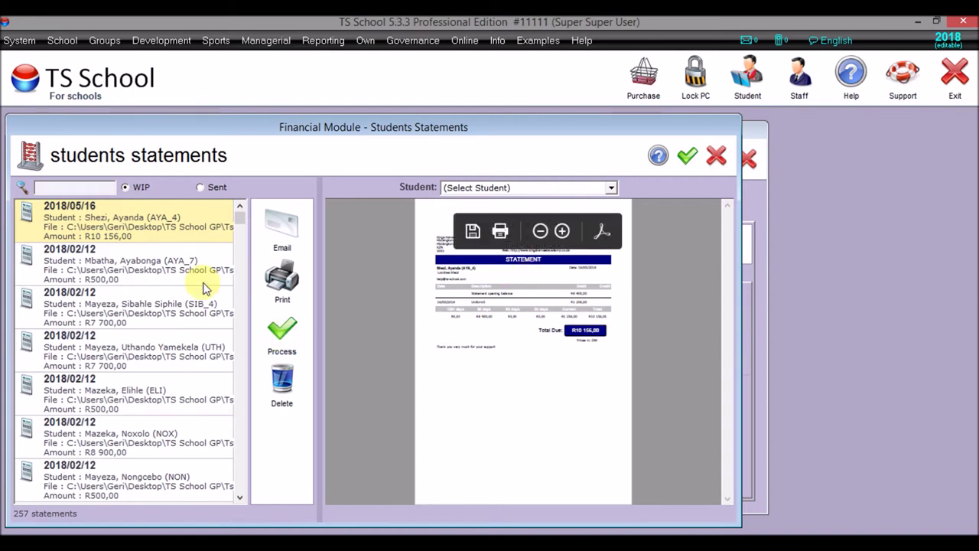
{"action": "left_click_drag", "start_coordinate": [242, 216], "coordinate": [243, 494]}
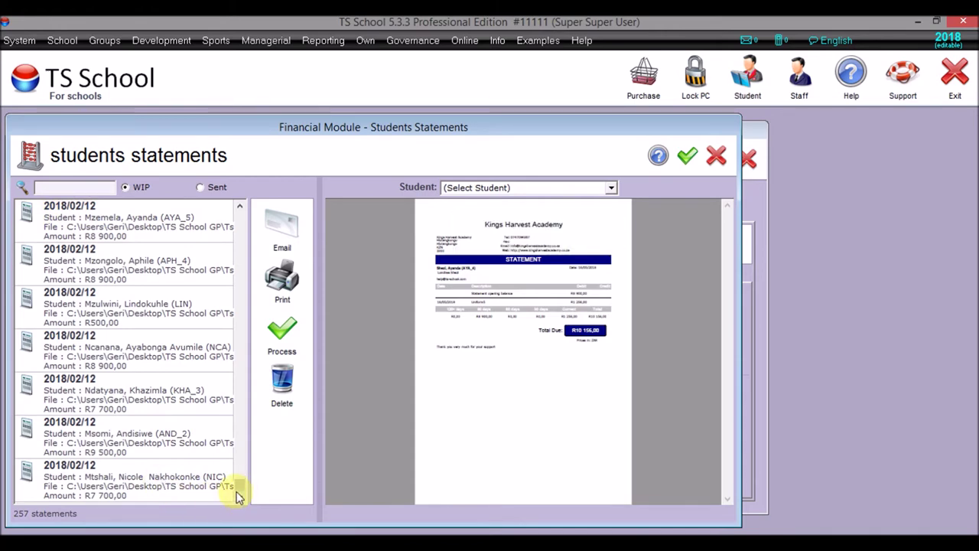
{"action": "left_click_drag", "start_coordinate": [240, 488], "coordinate": [216, 212]}
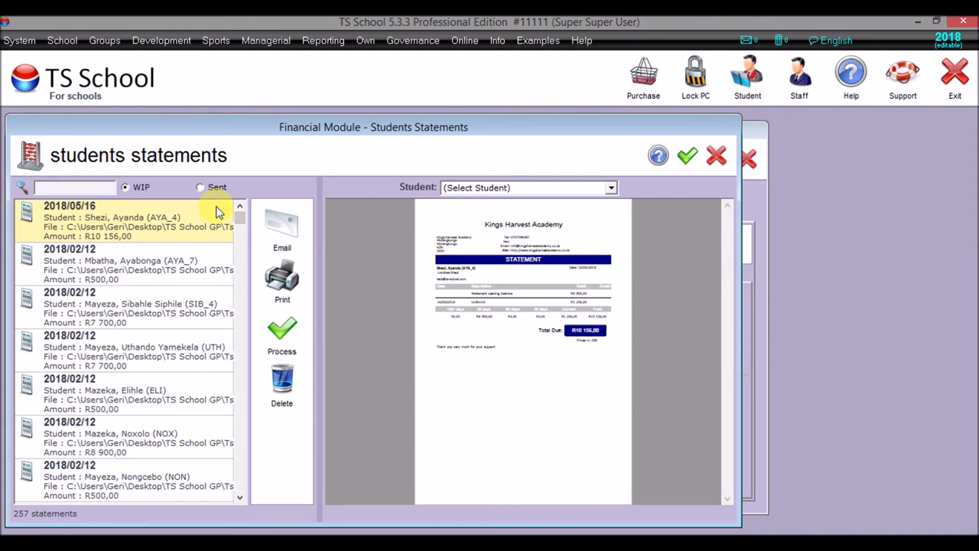
{"action": "left_click", "coordinate": [153, 219]}
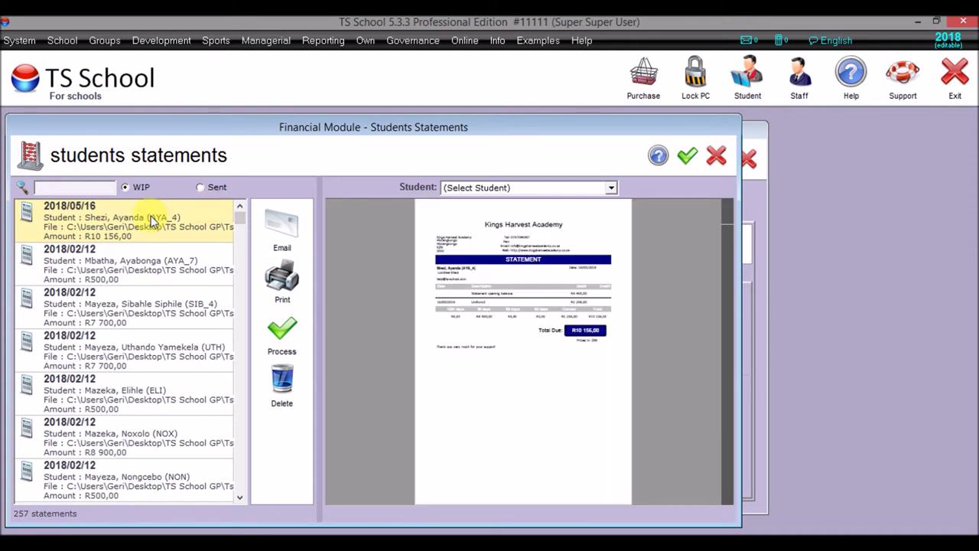
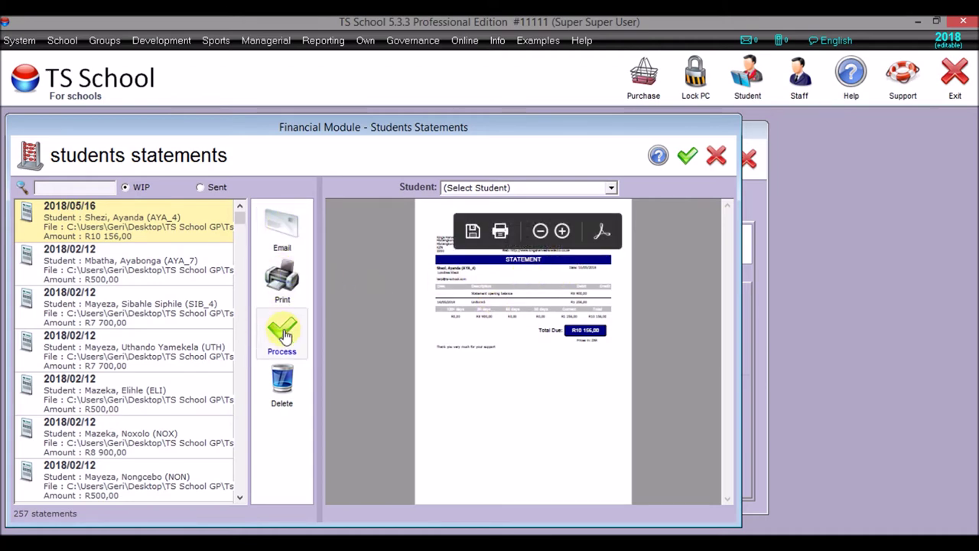
- Process the 2018/05/16 student statement and confirm
{"action": "left_click", "coordinate": [141, 188]}
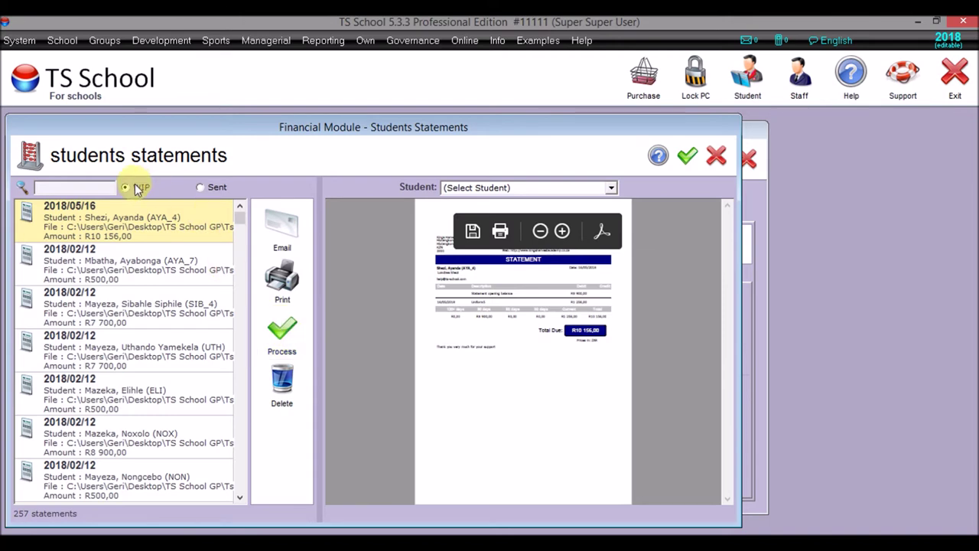
{"action": "left_click", "coordinate": [282, 353]}
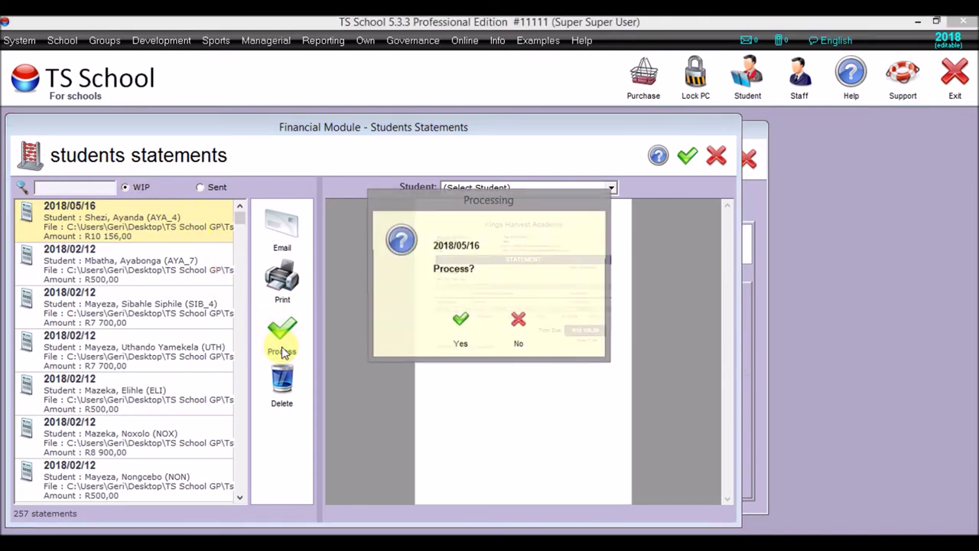
{"action": "left_click", "coordinate": [461, 327]}
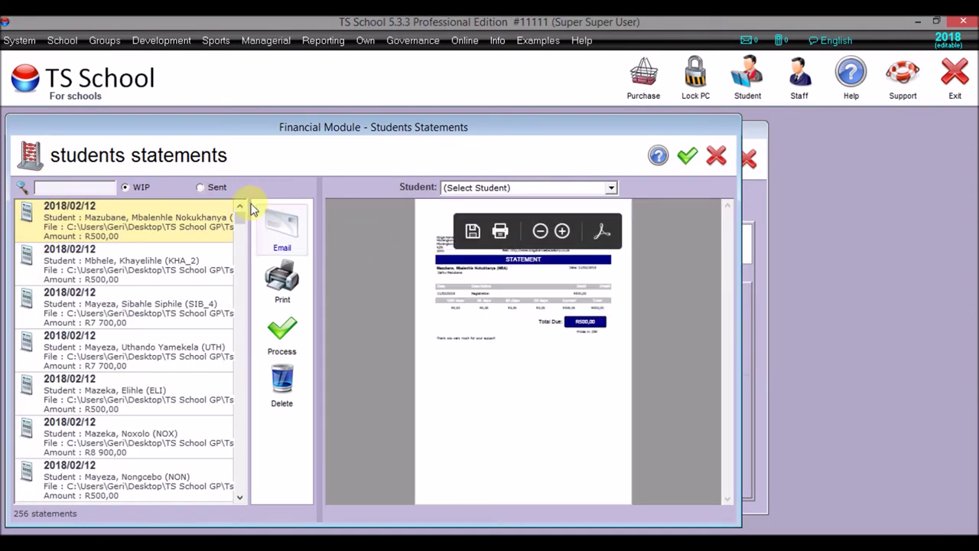
- Email the sent 2018/05/16 statement from the Sent list, then close Students Statements
{"action": "left_click", "coordinate": [202, 188]}
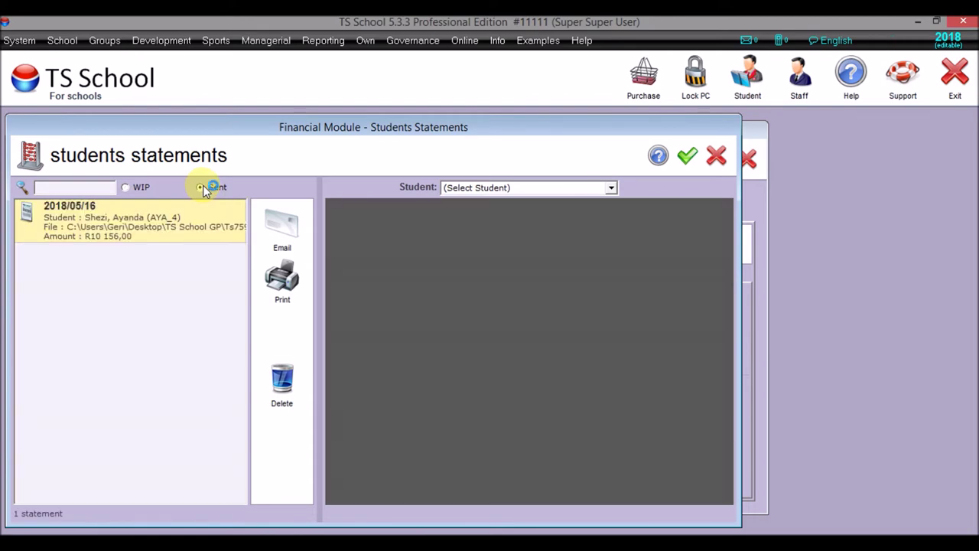
{"action": "left_click", "coordinate": [124, 220]}
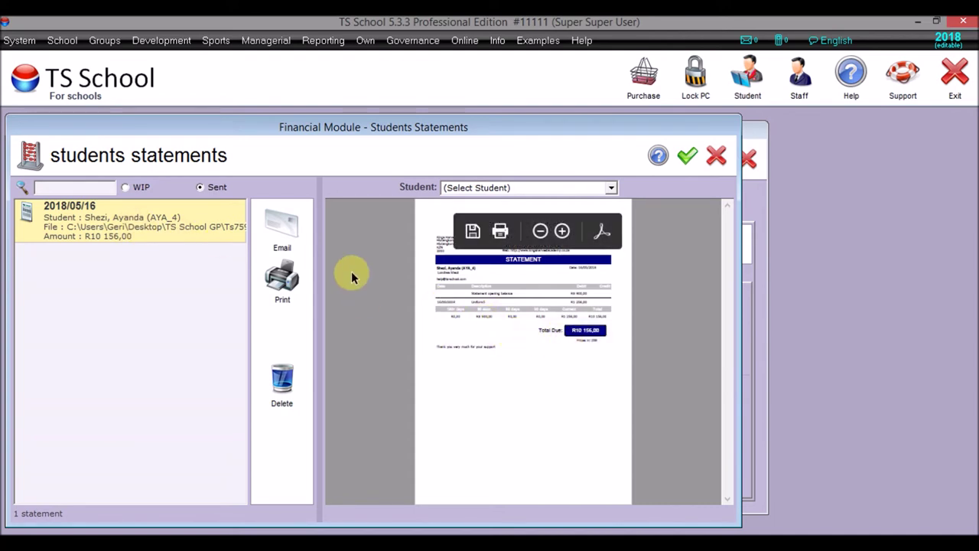
{"action": "left_click", "coordinate": [283, 224]}
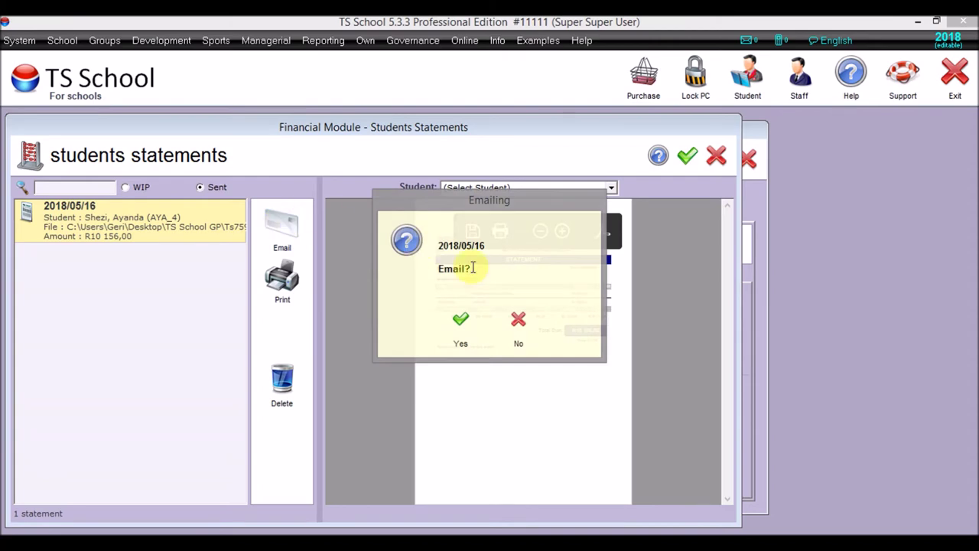
{"action": "left_click", "coordinate": [460, 337]}
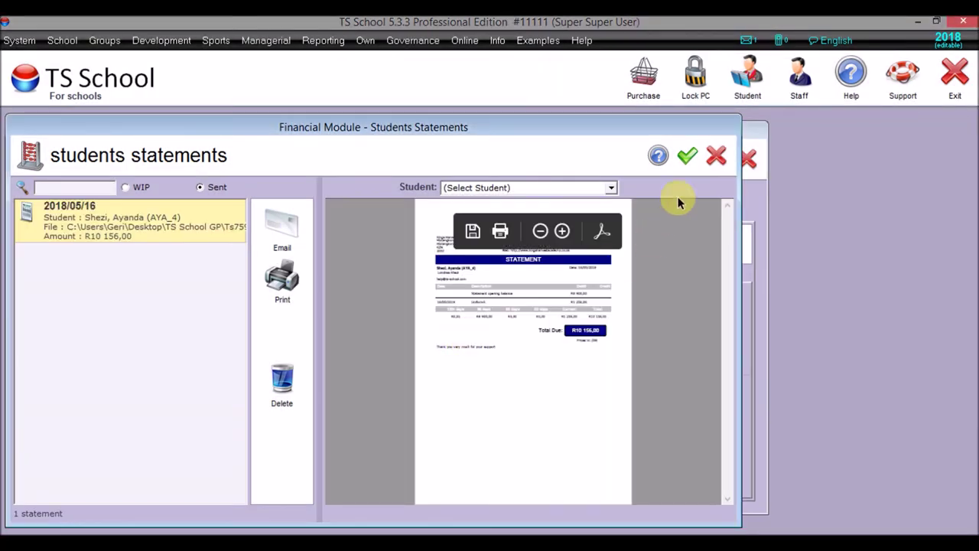
{"action": "left_click", "coordinate": [686, 156]}
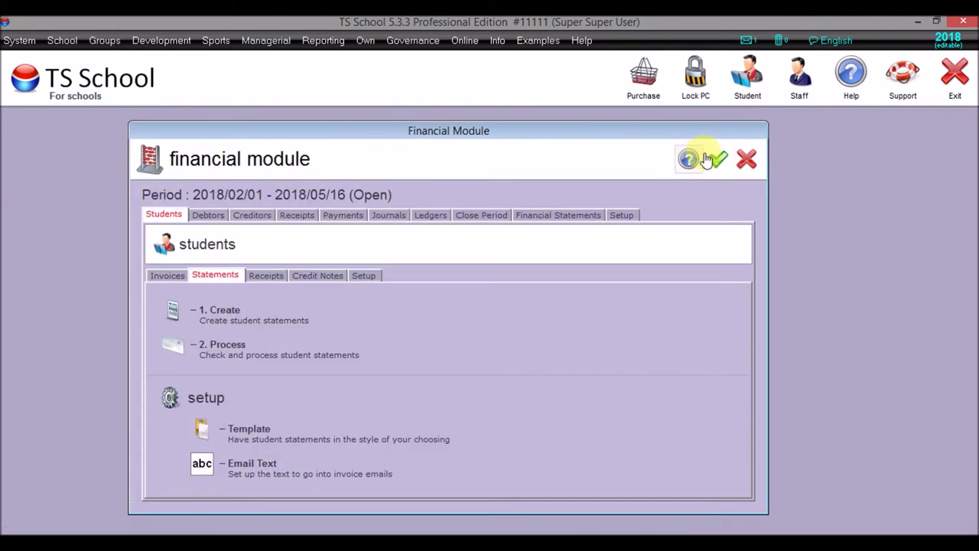
- Reopen the Managerial financial module and open the student statement templates
{"action": "left_click", "coordinate": [718, 159]}
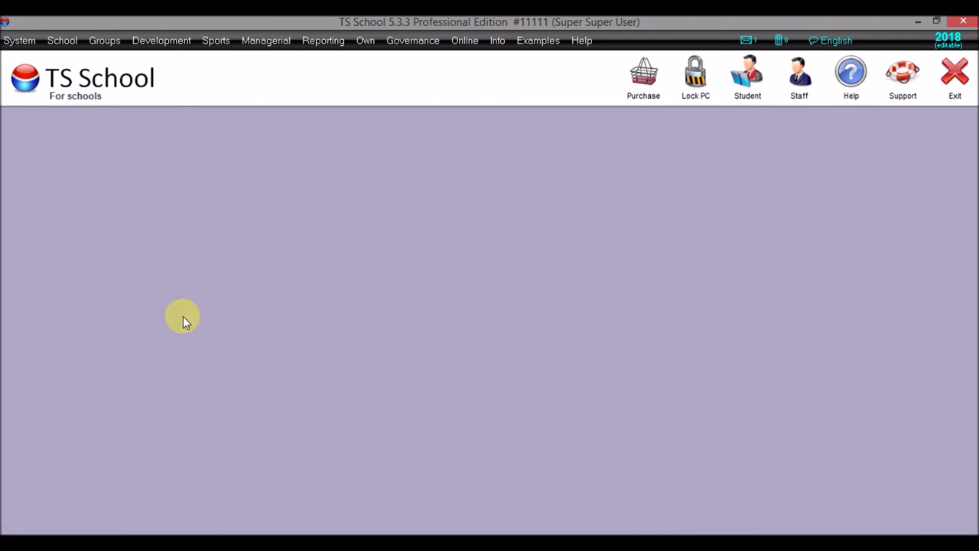
{"action": "left_click", "coordinate": [256, 42]}
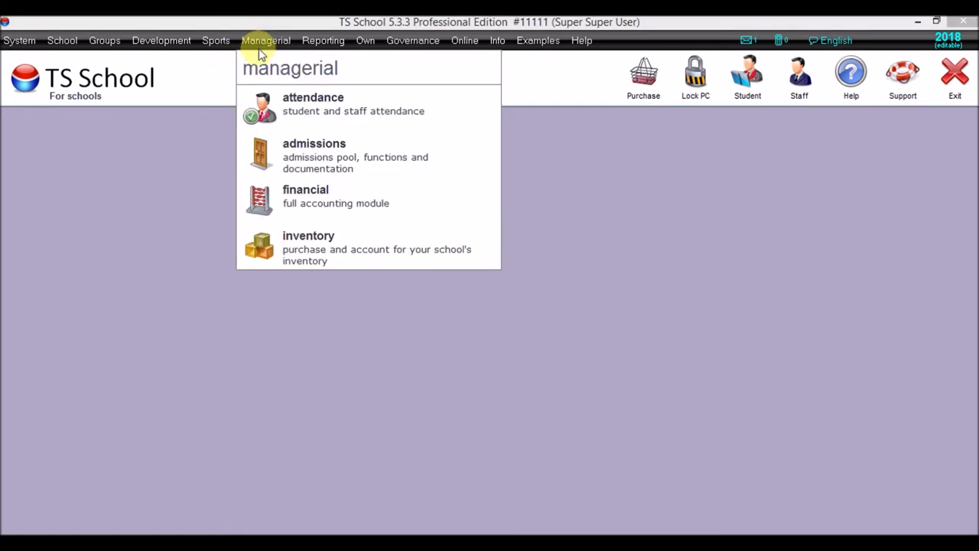
{"action": "left_click", "coordinate": [286, 195]}
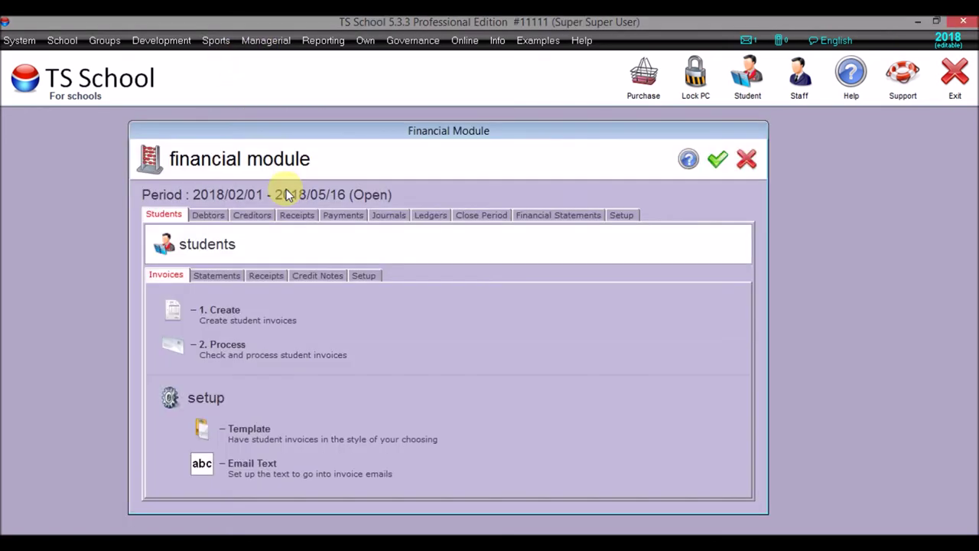
{"action": "left_click", "coordinate": [209, 276]}
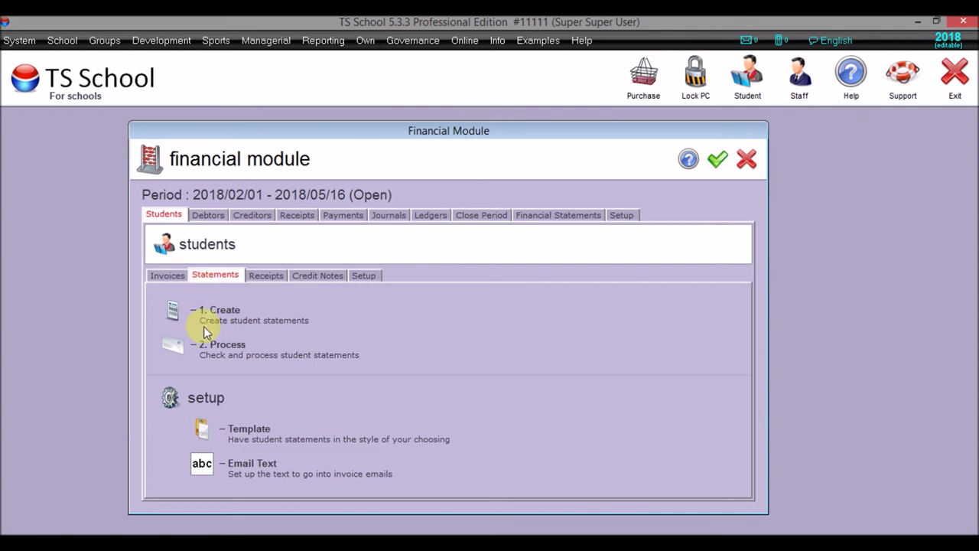
{"action": "left_click", "coordinate": [199, 431]}
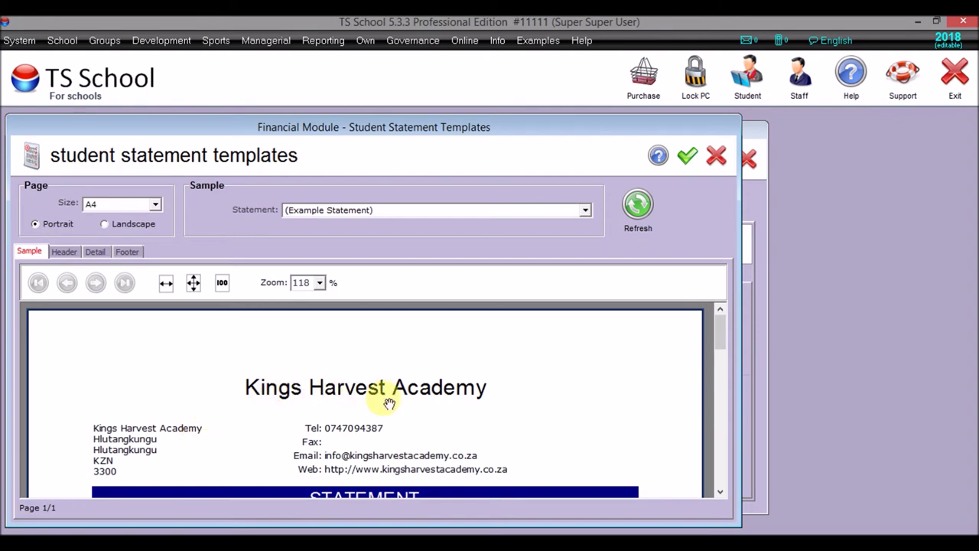
- Switch the template header to Own Report and open the statement headers for editing
{"action": "left_click", "coordinate": [64, 252]}
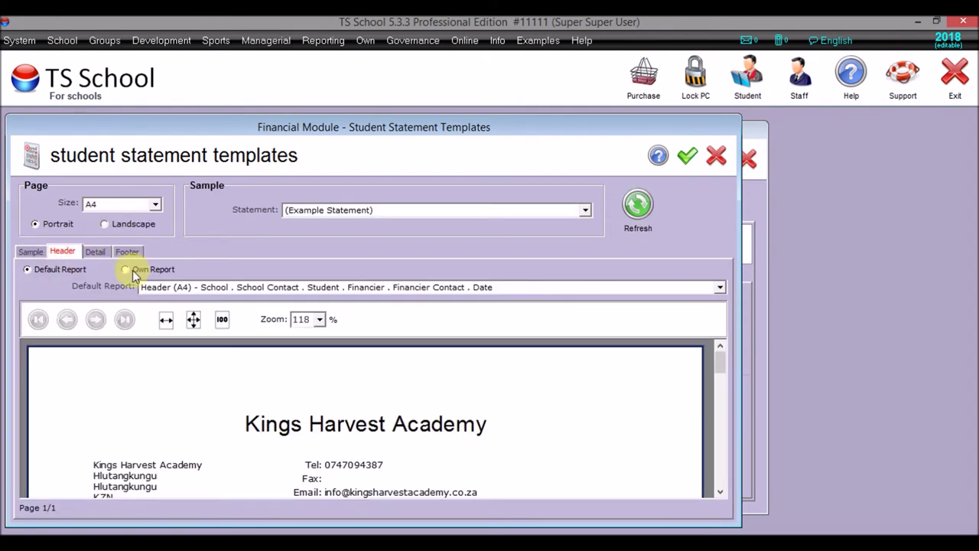
{"action": "left_click", "coordinate": [126, 271]}
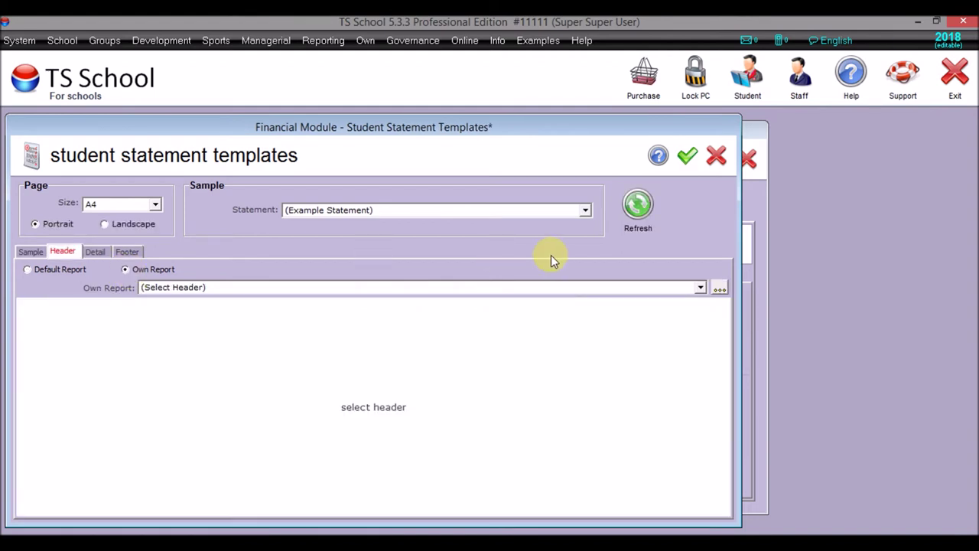
{"action": "left_click", "coordinate": [700, 289]}
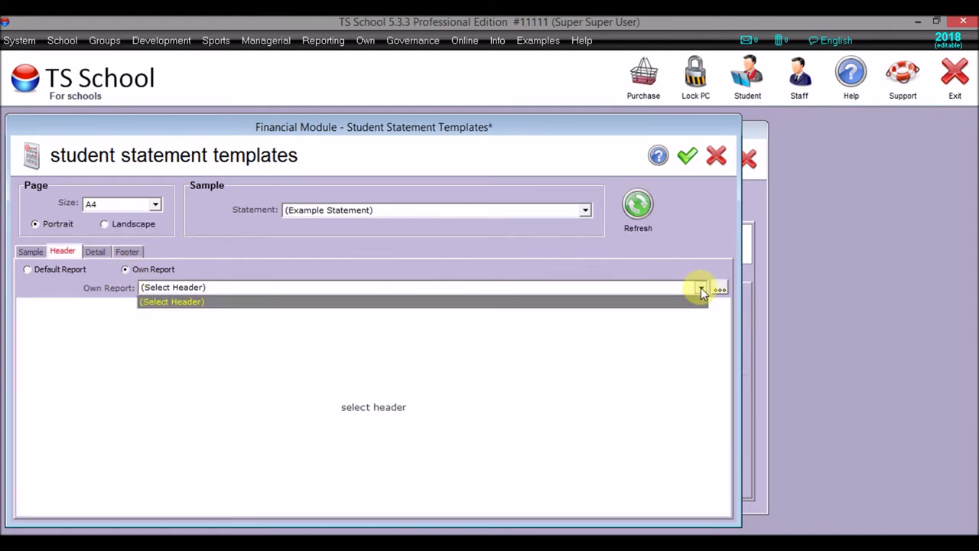
{"action": "left_click", "coordinate": [701, 288]}
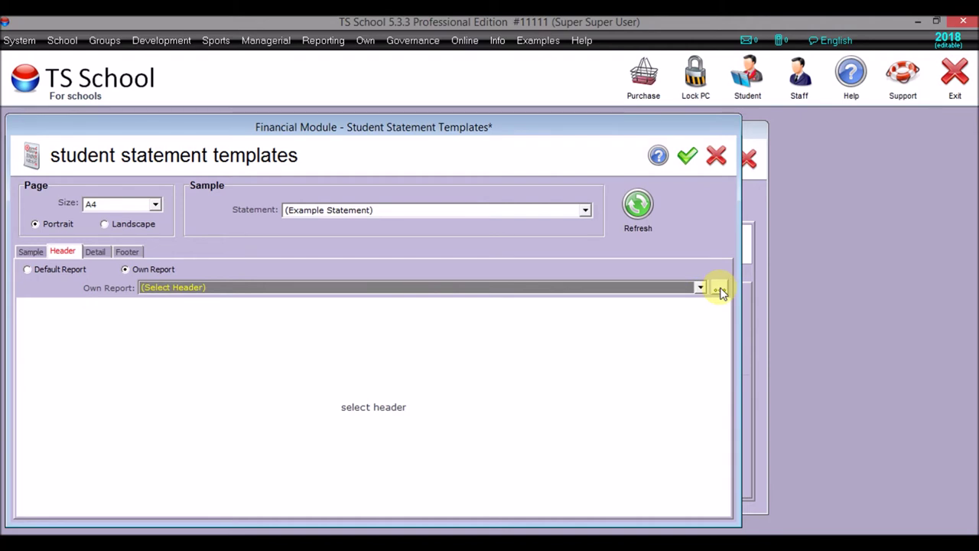
{"action": "left_click", "coordinate": [718, 289]}
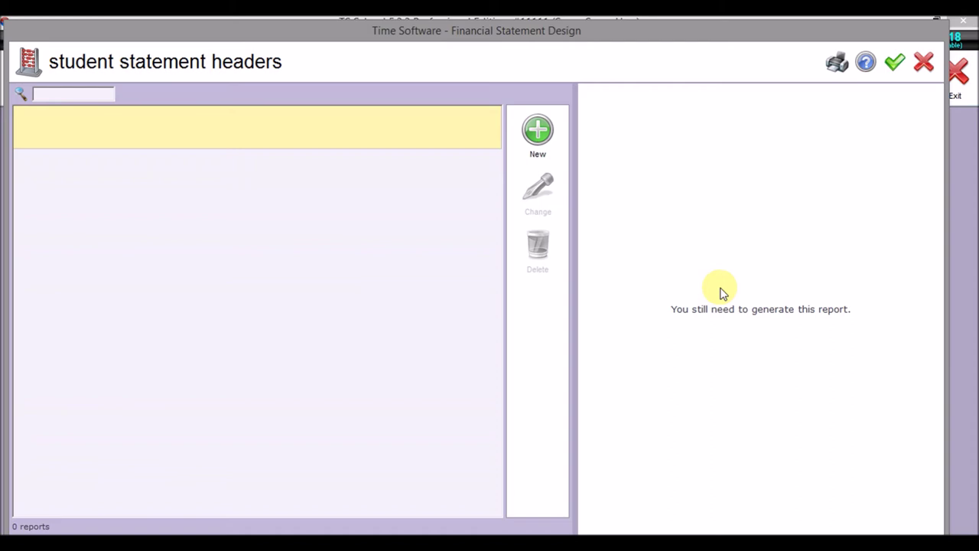
- Start a new report named 'Statement Header', trying then removing the Date, 120+ Days and Total fields
{"action": "left_click", "coordinate": [531, 137]}
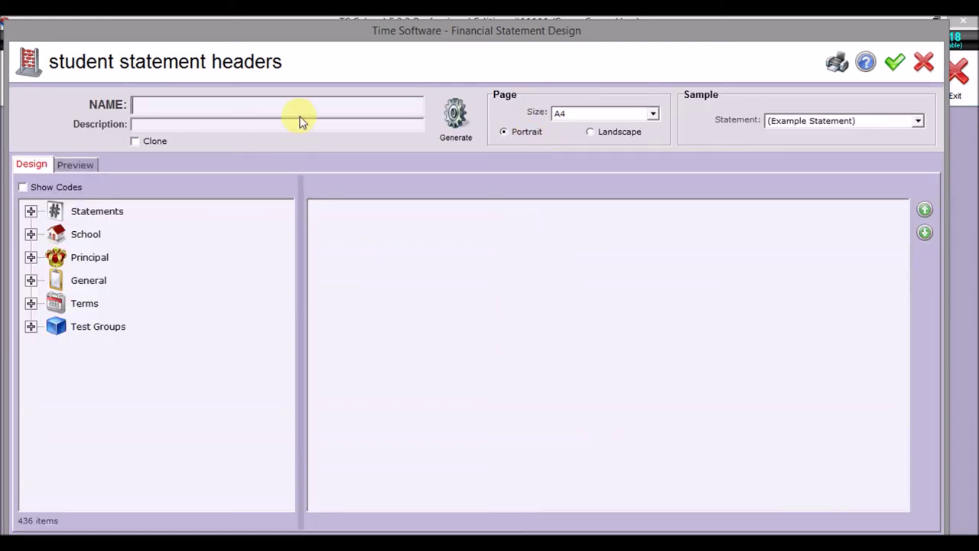
{"action": "type", "text": "Sta"}
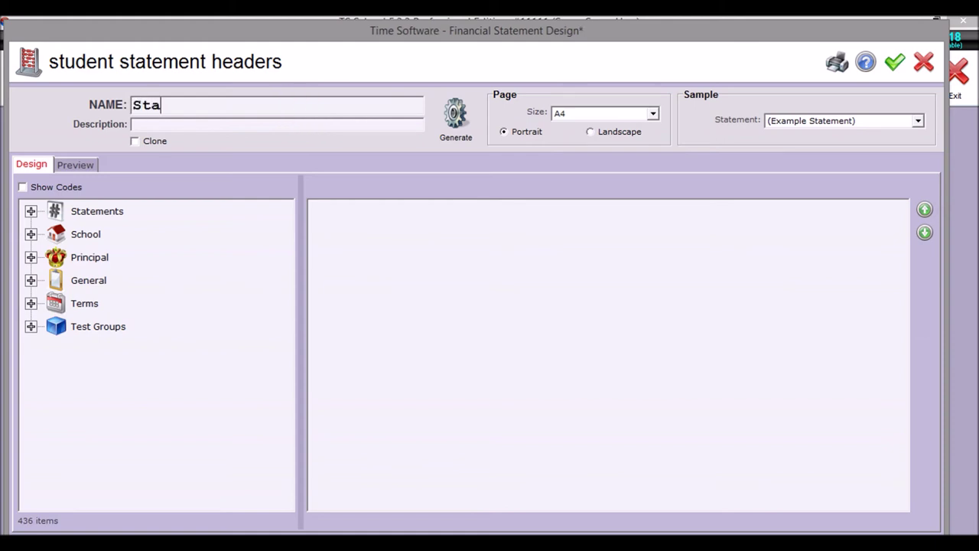
{"action": "type", "text": "tement Header"}
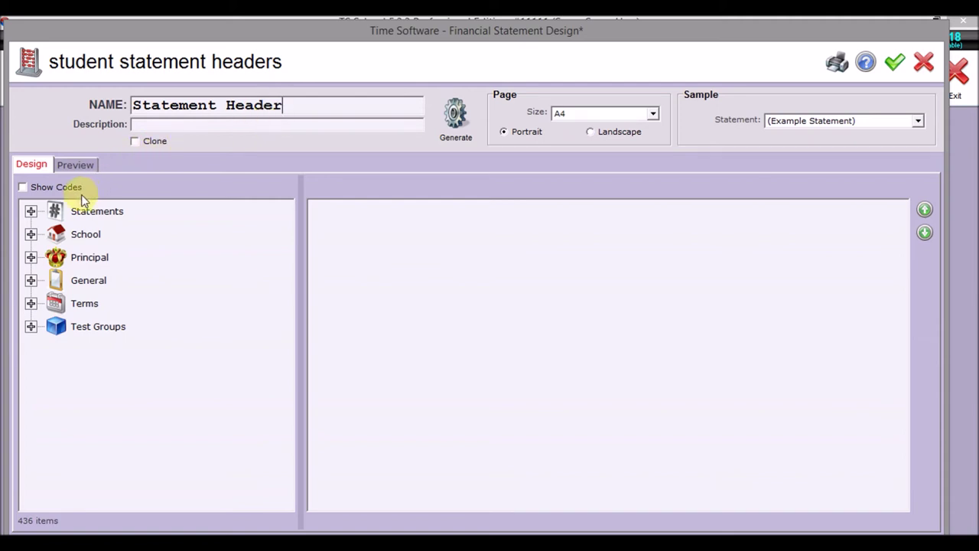
{"action": "left_click", "coordinate": [31, 212]}
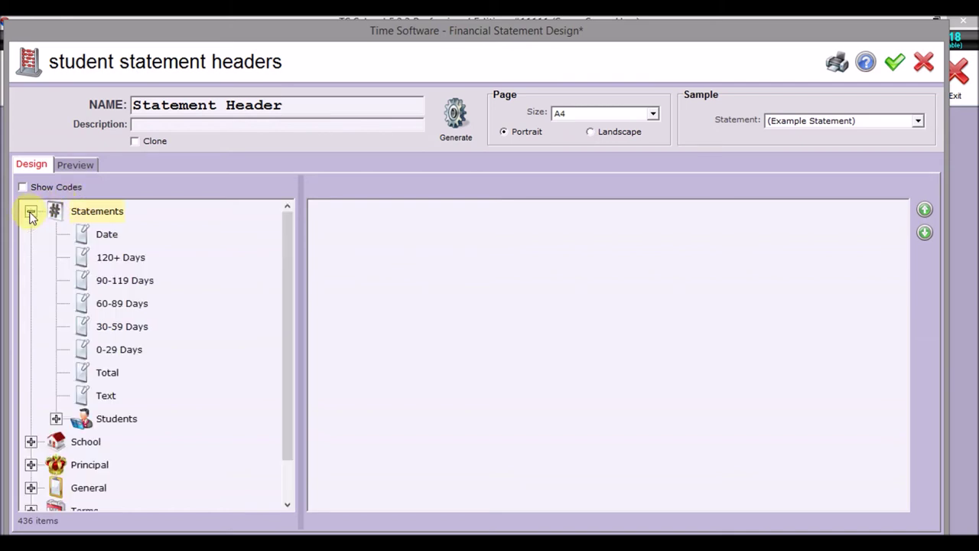
{"action": "double_click", "coordinate": [98, 235]}
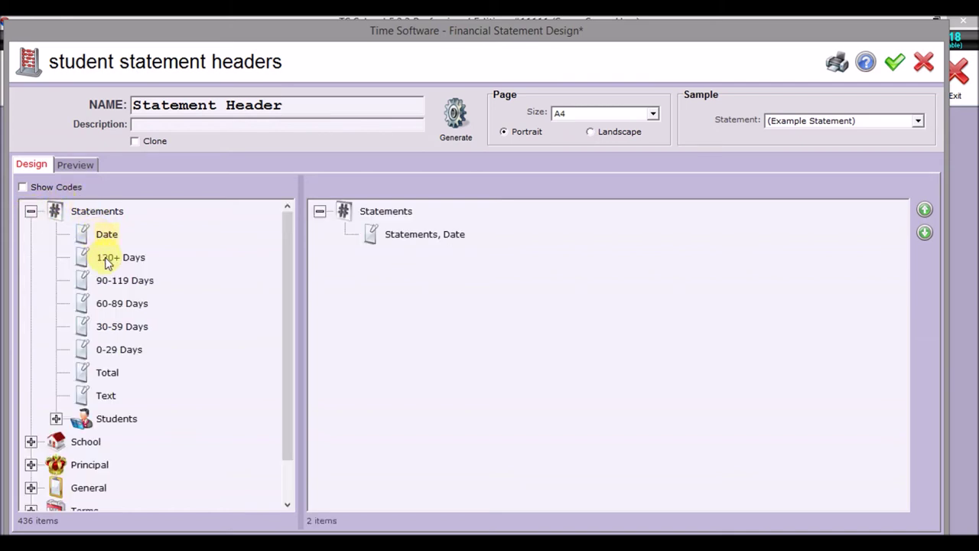
{"action": "double_click", "coordinate": [108, 261]}
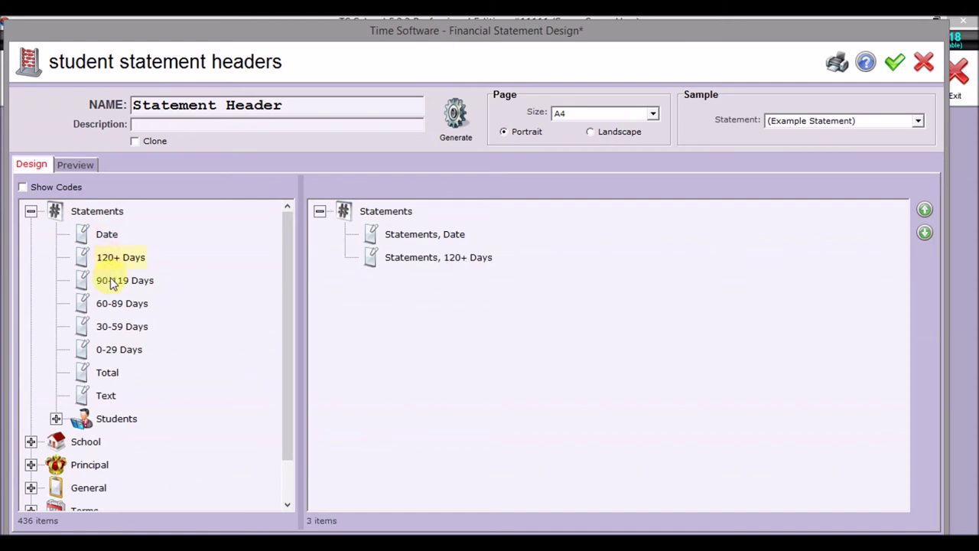
{"action": "double_click", "coordinate": [107, 372]}
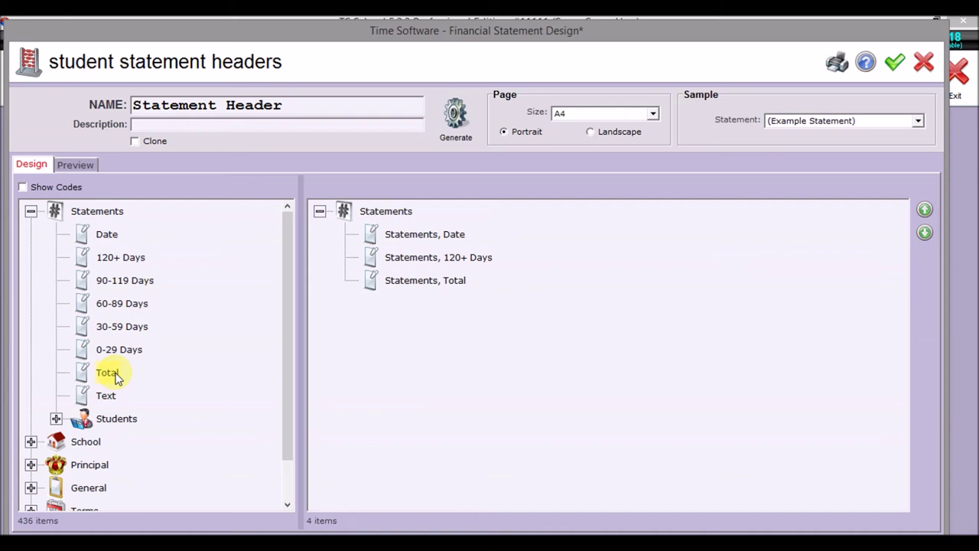
{"action": "double_click", "coordinate": [422, 278]}
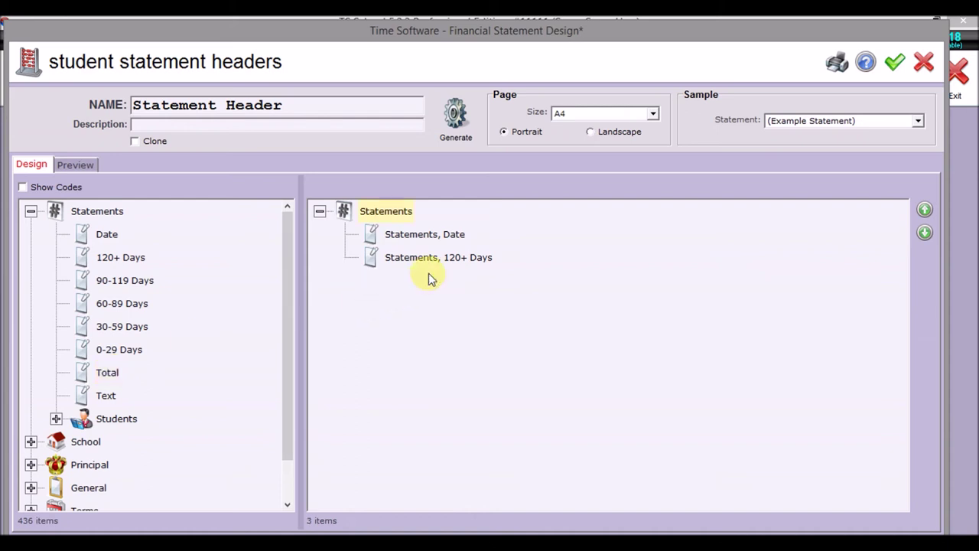
{"action": "double_click", "coordinate": [428, 260]}
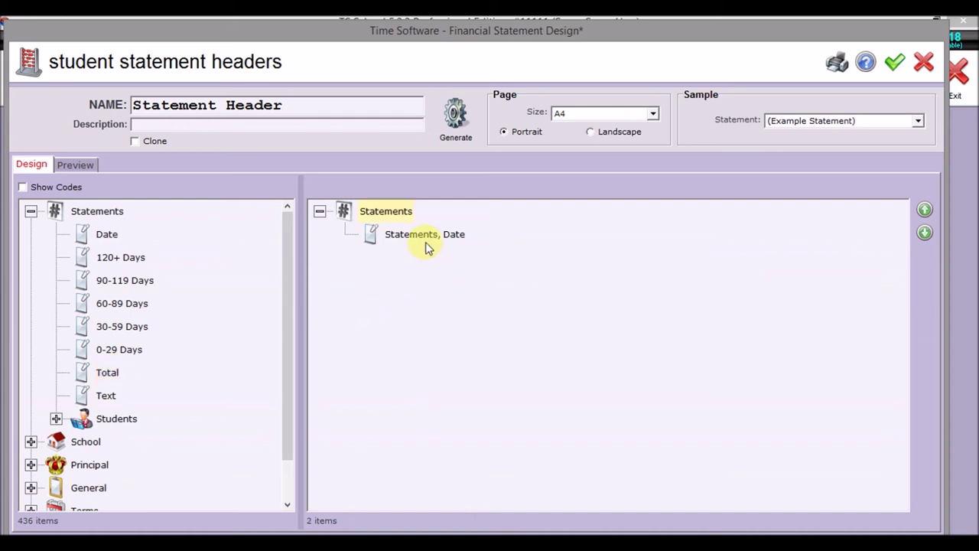
{"action": "double_click", "coordinate": [427, 241]}
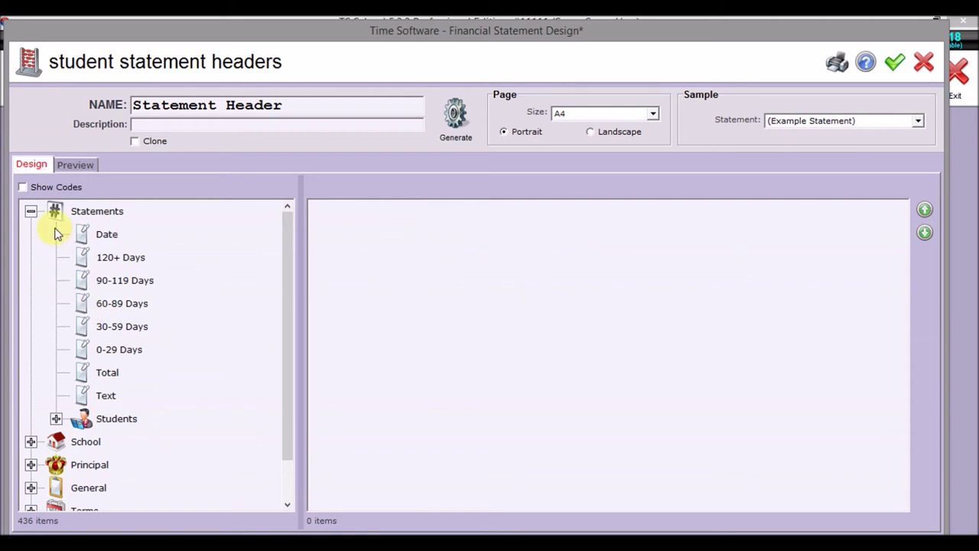
{"action": "left_click", "coordinate": [31, 211]}
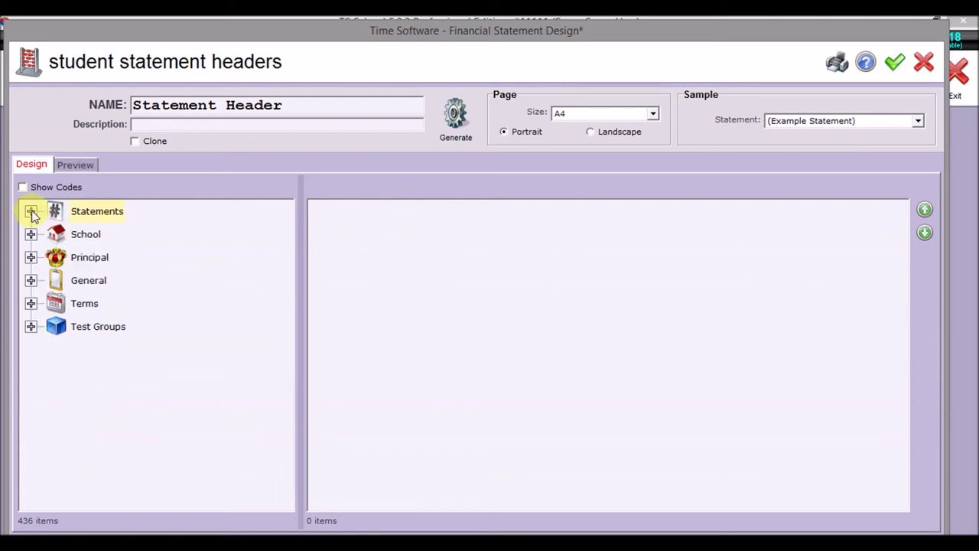
- Add the statement Date field as the header's first item after General Date is rejected
{"action": "left_click", "coordinate": [30, 257]}
{"action": "left_click", "coordinate": [30, 257]}
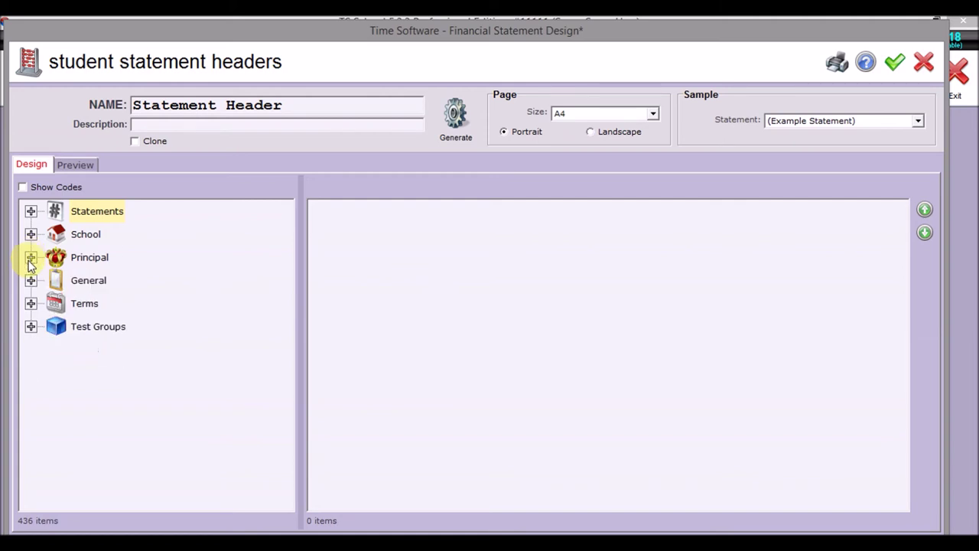
{"action": "left_click", "coordinate": [31, 280]}
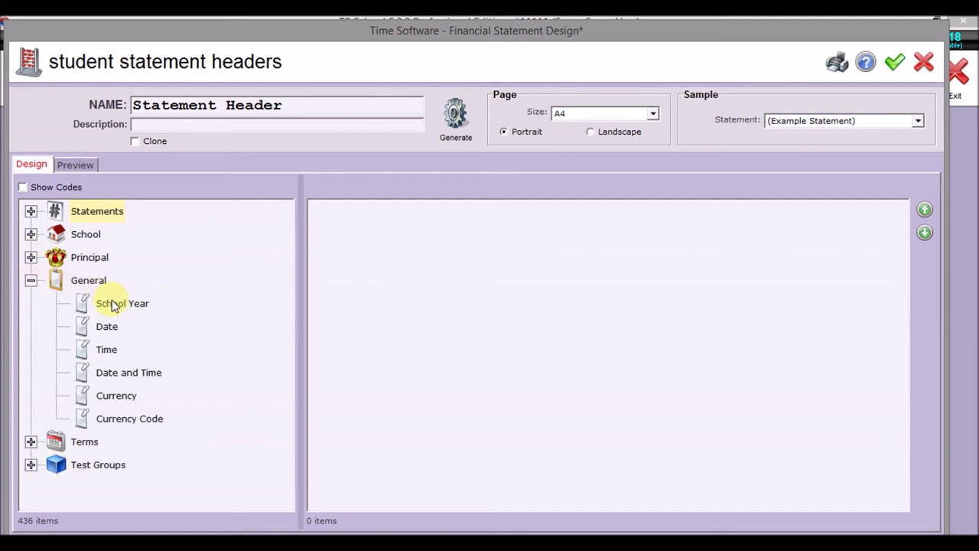
{"action": "double_click", "coordinate": [107, 328]}
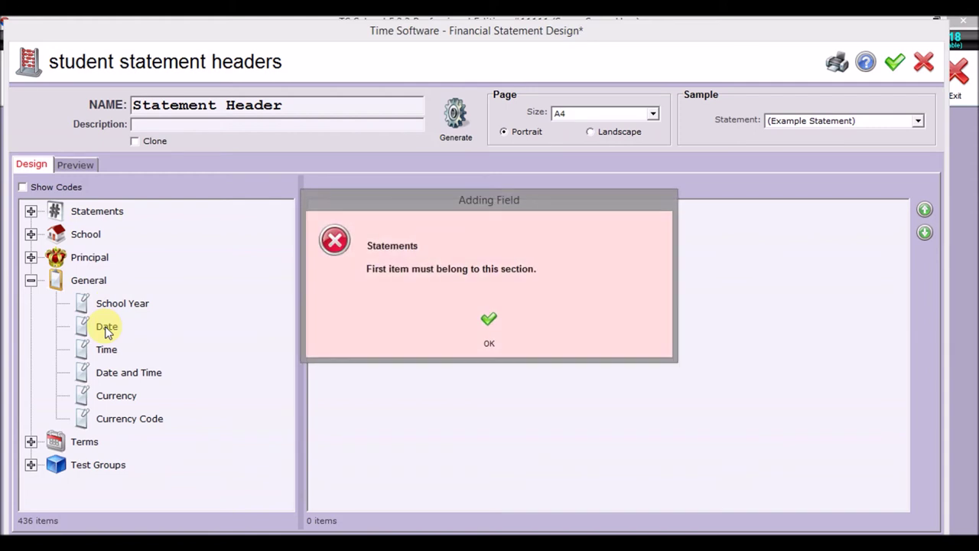
{"action": "left_click", "coordinate": [491, 323]}
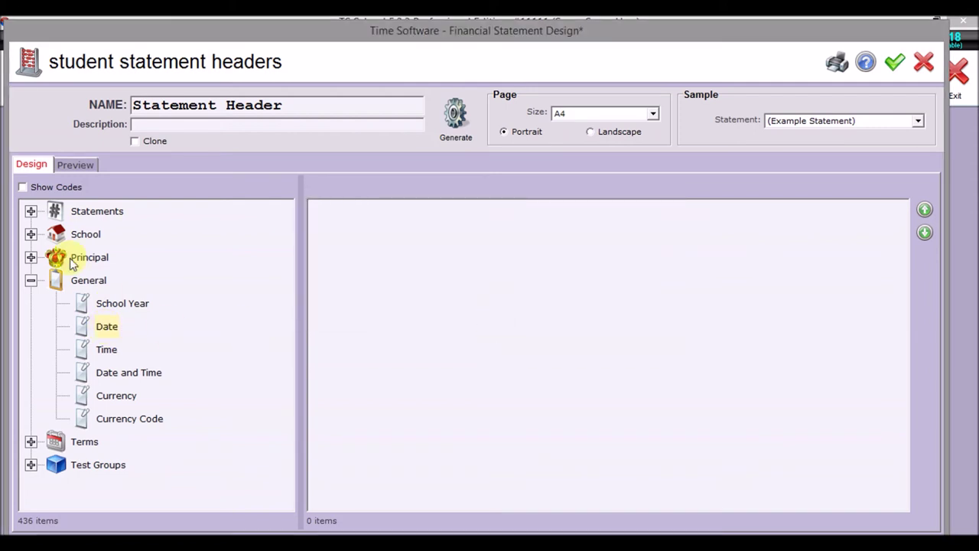
{"action": "left_click", "coordinate": [30, 280]}
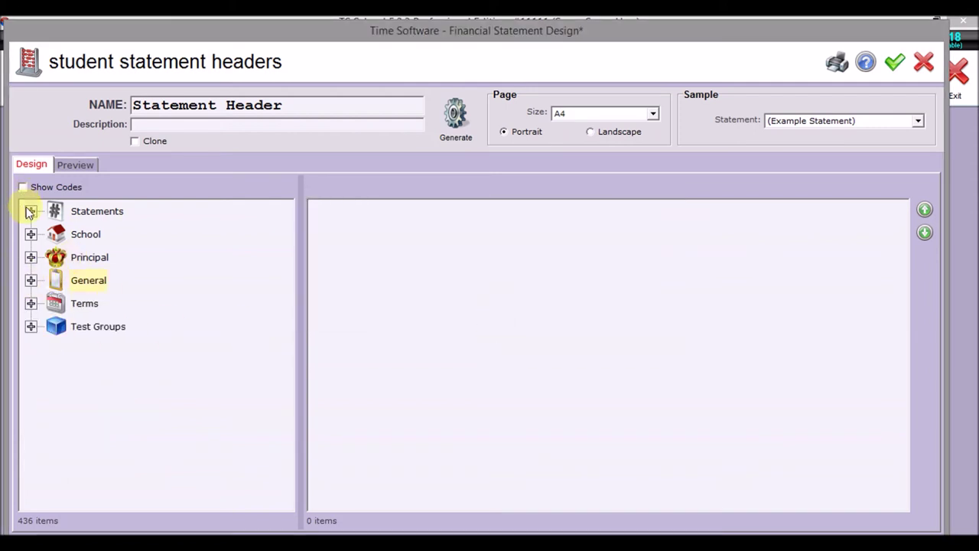
{"action": "left_click", "coordinate": [29, 211]}
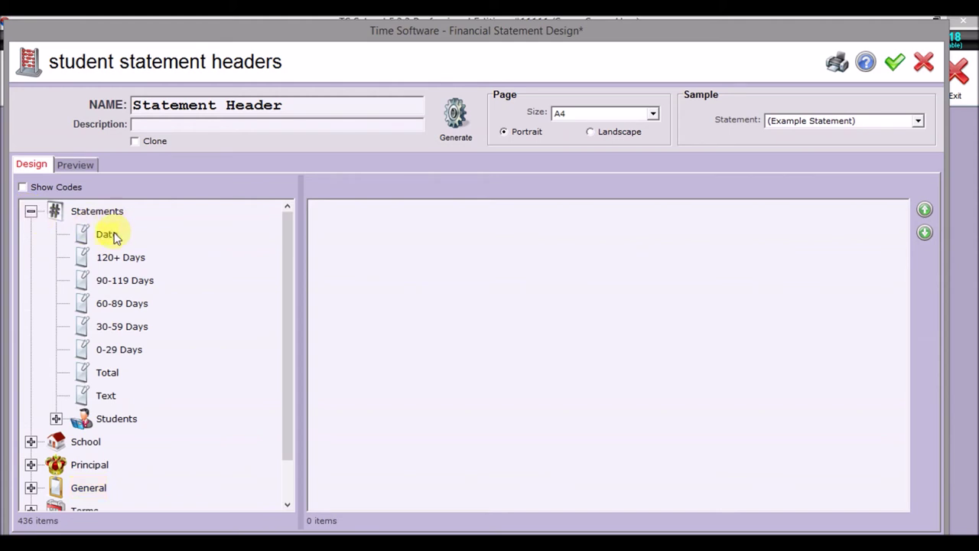
{"action": "double_click", "coordinate": [107, 235]}
{"action": "left_click", "coordinate": [31, 211]}
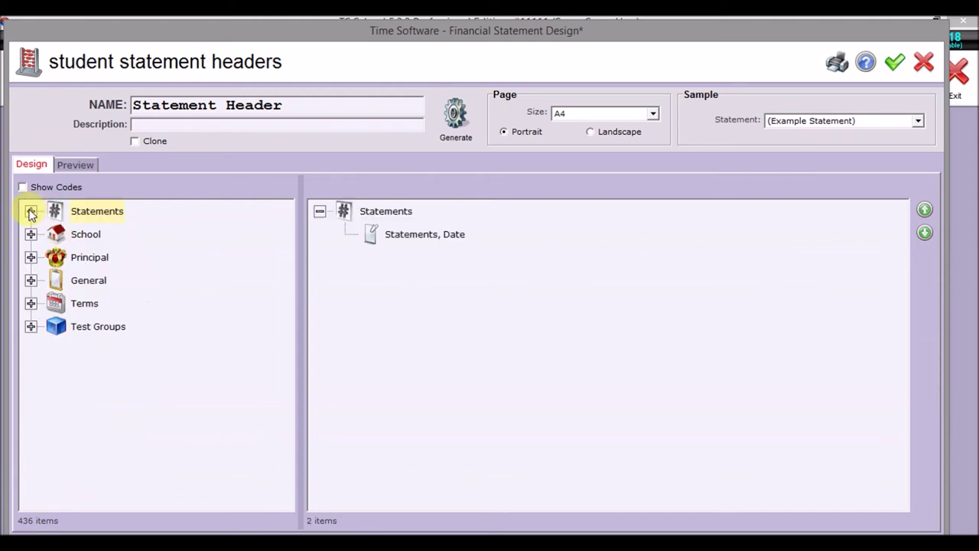
- Add the school's Name, Street 1, Telephone, Email and Web Site fields to the header
{"action": "left_click", "coordinate": [31, 234]}
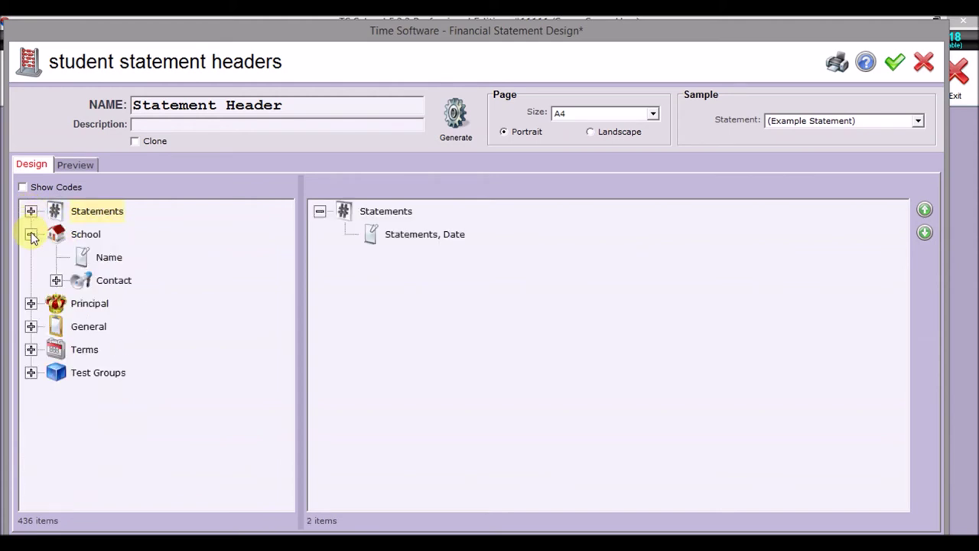
{"action": "double_click", "coordinate": [111, 258]}
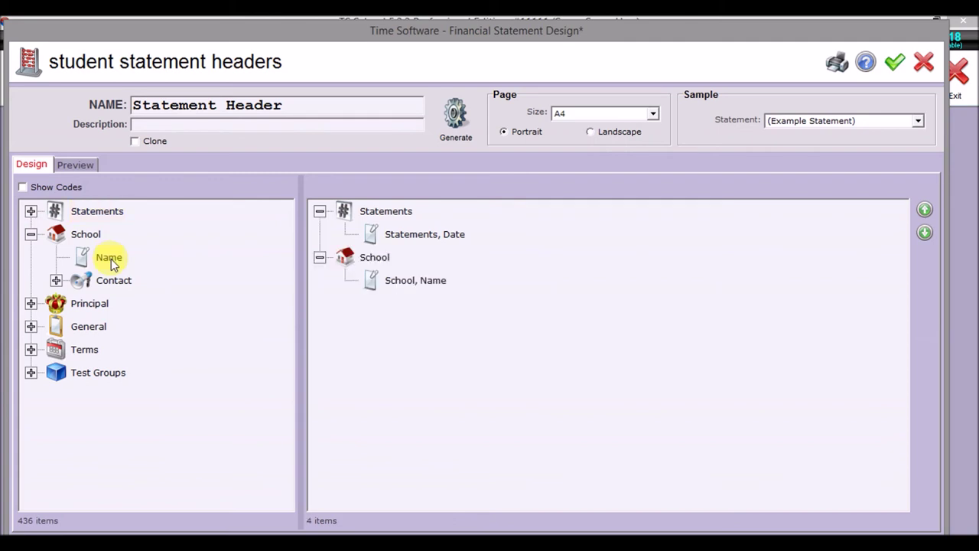
{"action": "left_click", "coordinate": [56, 281]}
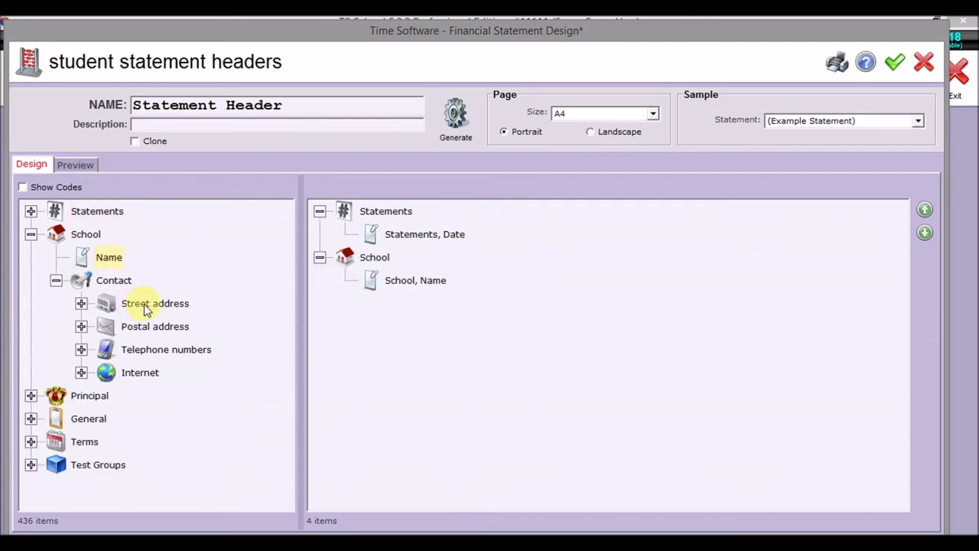
{"action": "left_click", "coordinate": [81, 302]}
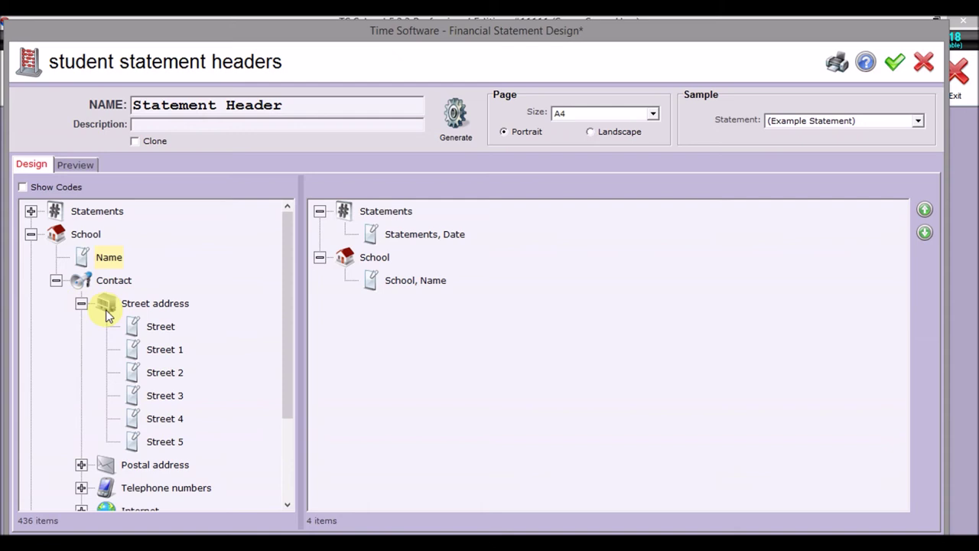
{"action": "double_click", "coordinate": [175, 349]}
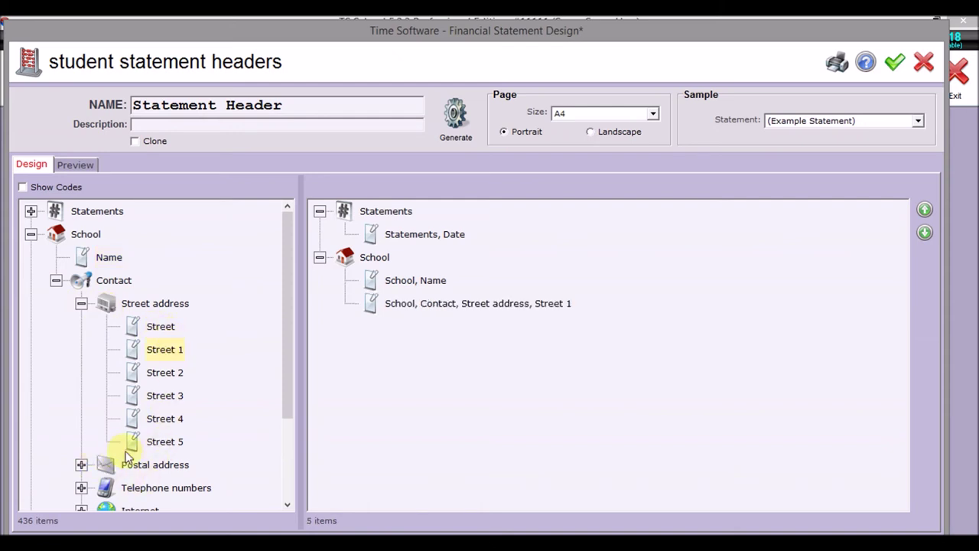
{"action": "left_click", "coordinate": [81, 488]}
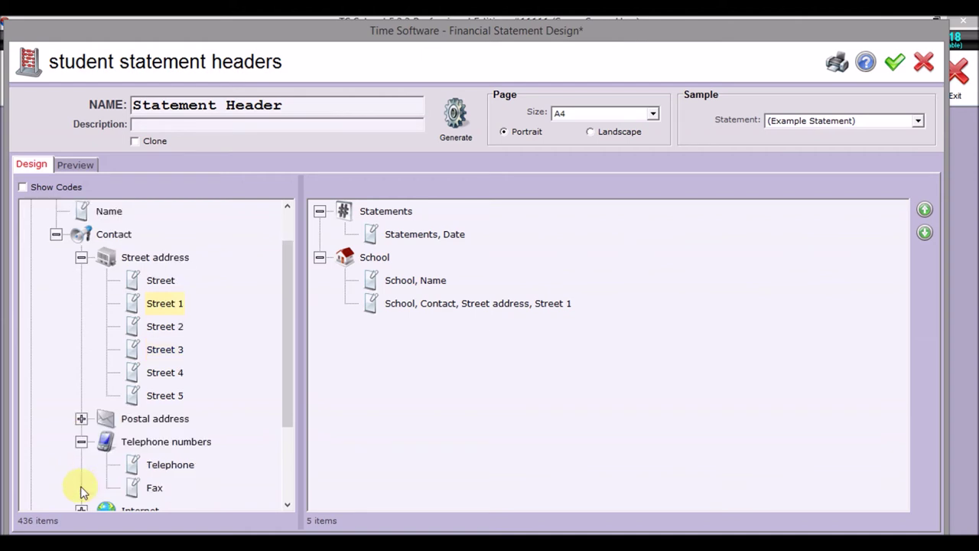
{"action": "double_click", "coordinate": [173, 468]}
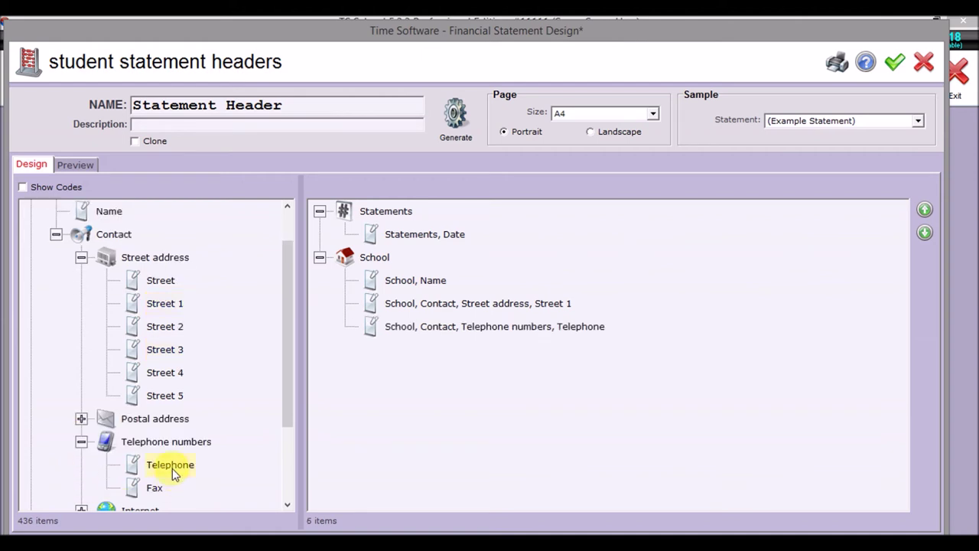
{"action": "left_click", "coordinate": [81, 442]}
{"action": "left_click", "coordinate": [82, 464]}
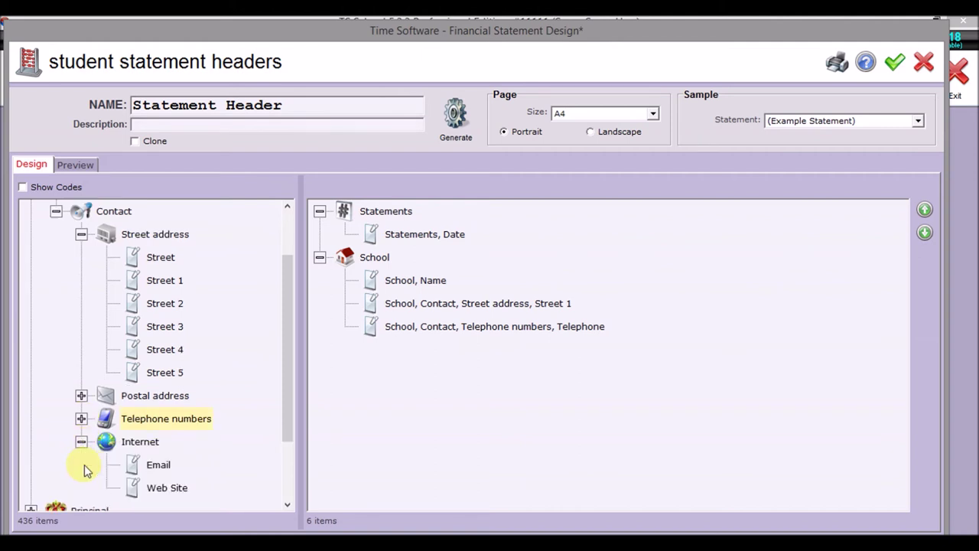
{"action": "double_click", "coordinate": [161, 474]}
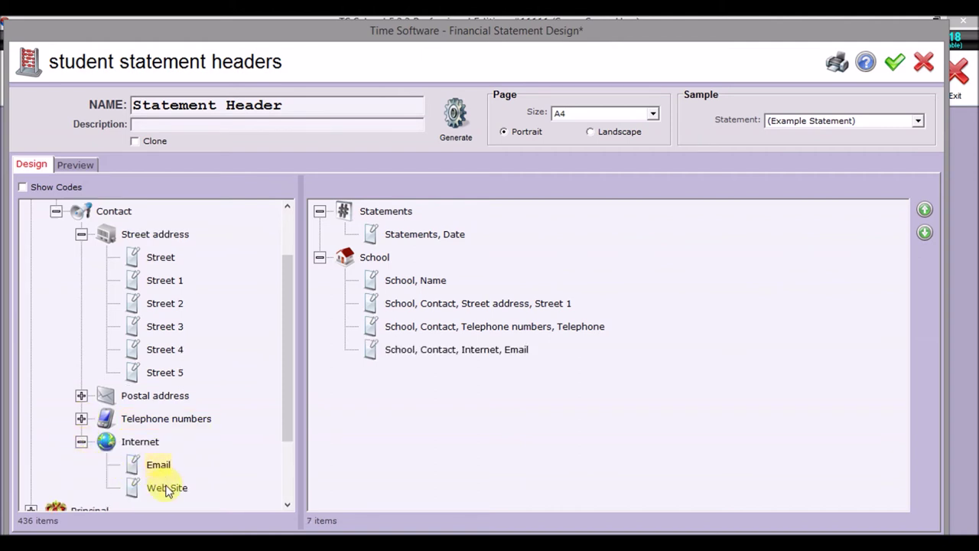
{"action": "double_click", "coordinate": [167, 489]}
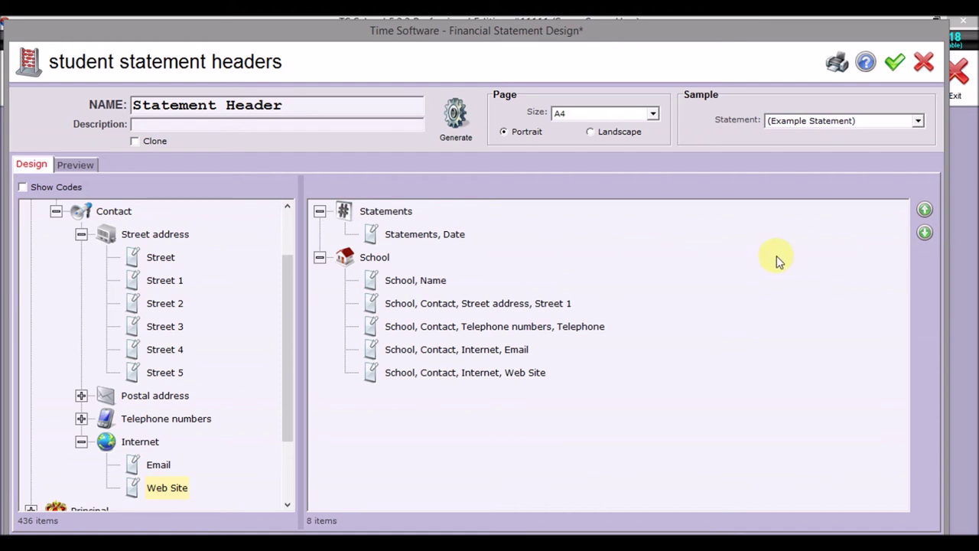
- Save the Statement Header and generate its report file
{"action": "left_click", "coordinate": [455, 115]}
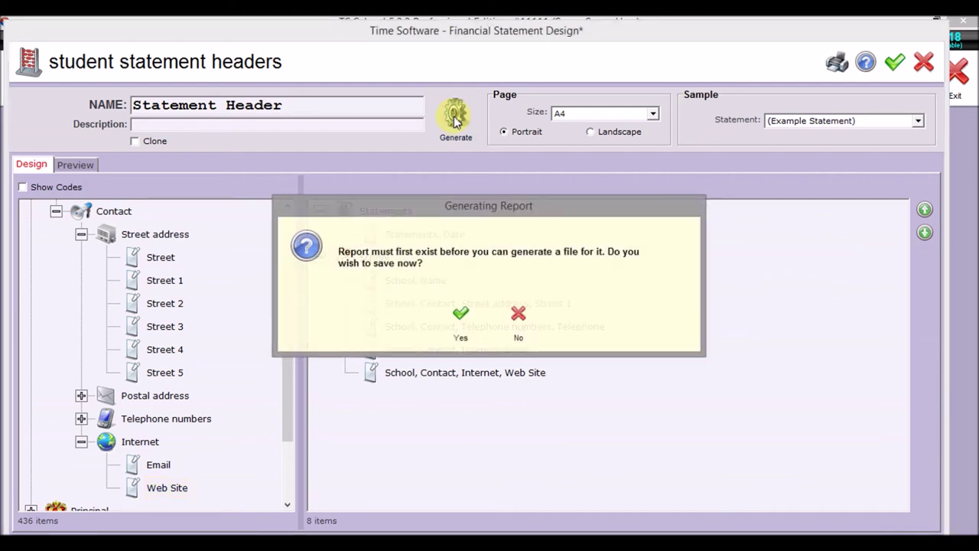
{"action": "left_click", "coordinate": [461, 317]}
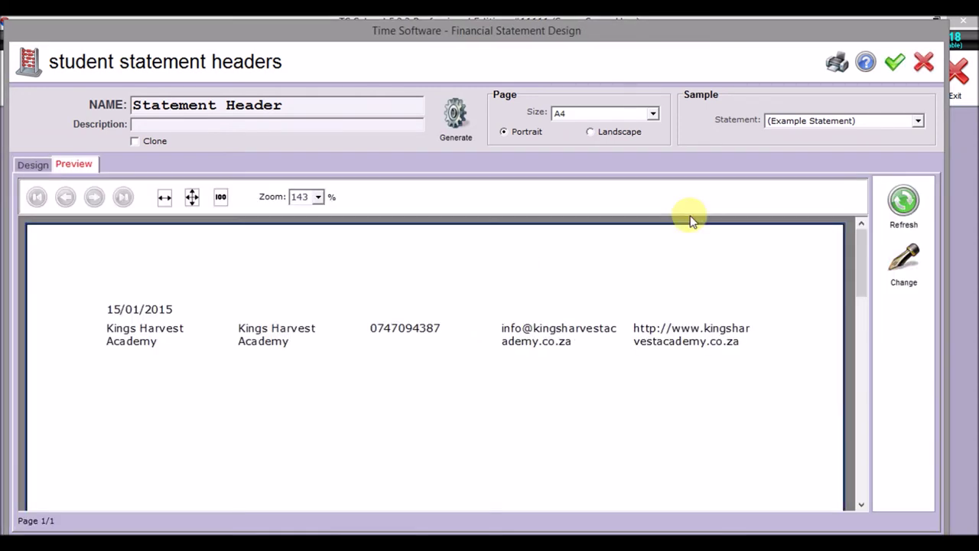
{"action": "left_click", "coordinate": [893, 63]}
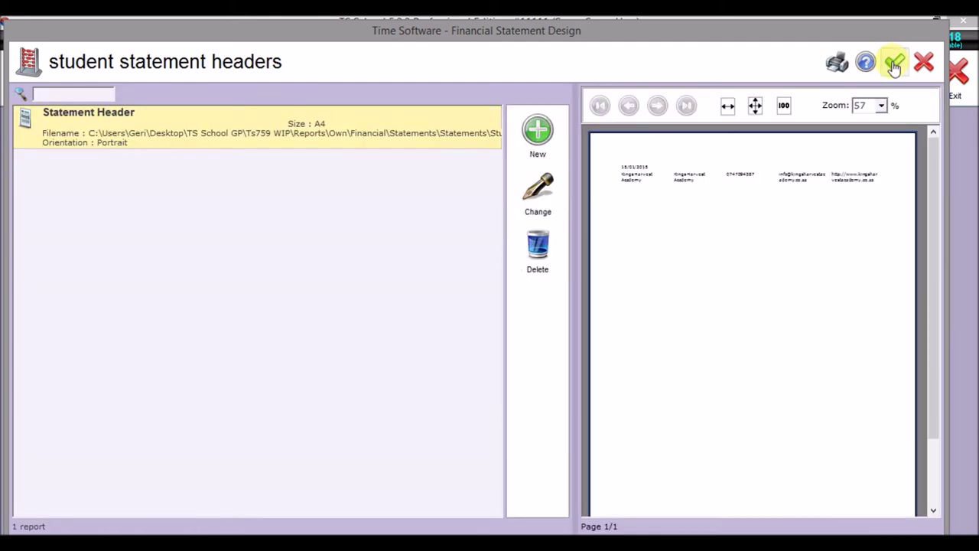
- Regenerate the Statement Header report file, overwriting the existing one, and open its layout
{"action": "left_click", "coordinate": [409, 132]}
{"action": "left_click", "coordinate": [409, 132]}
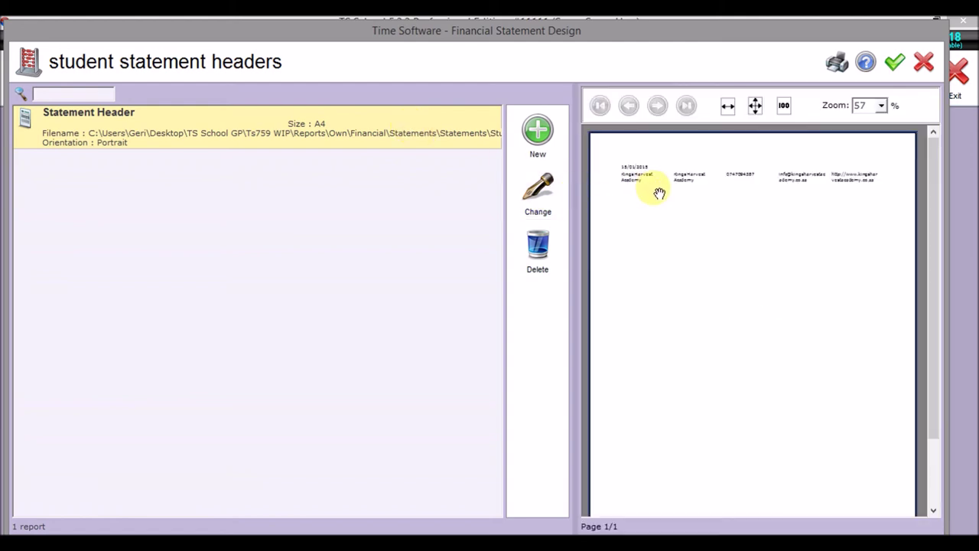
{"action": "left_click", "coordinate": [545, 202]}
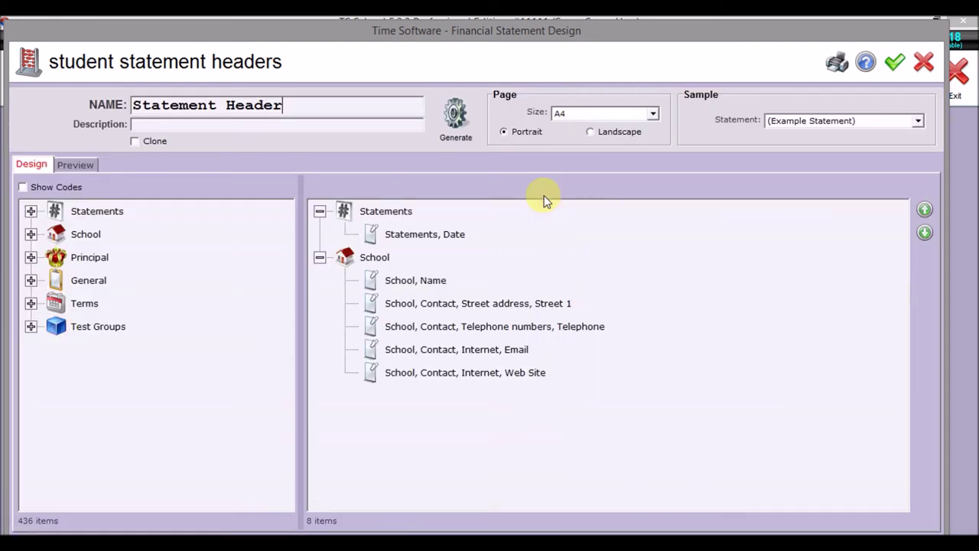
{"action": "left_click", "coordinate": [458, 110]}
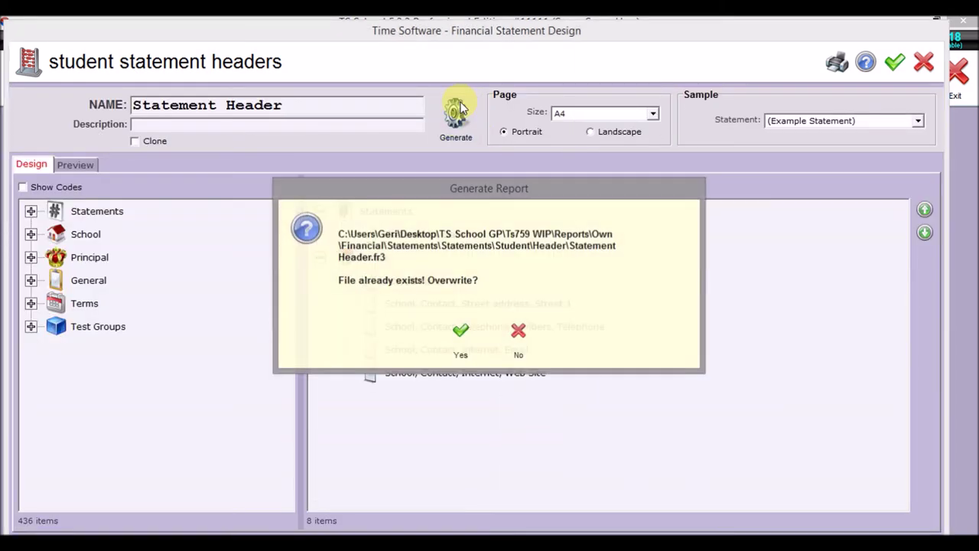
{"action": "left_click", "coordinate": [461, 333]}
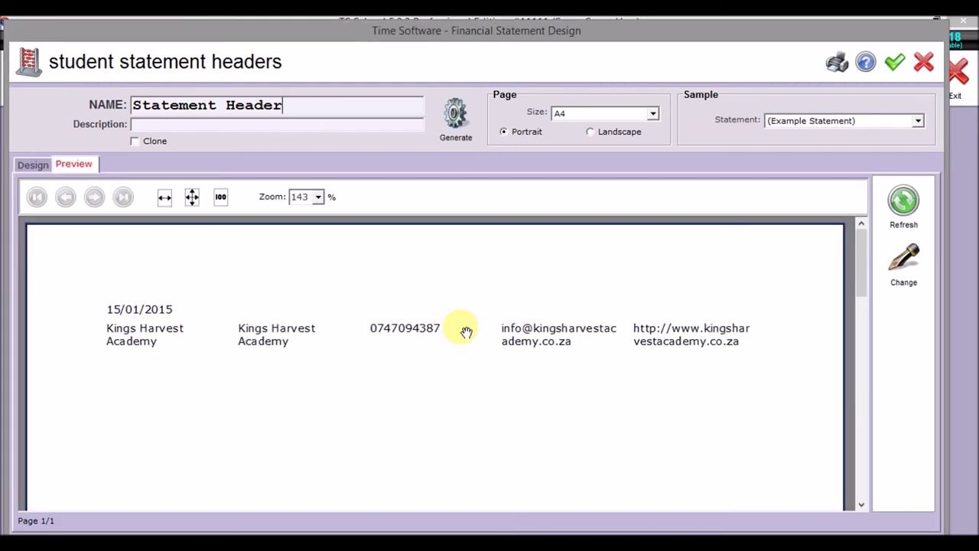
{"action": "left_click", "coordinate": [903, 264]}
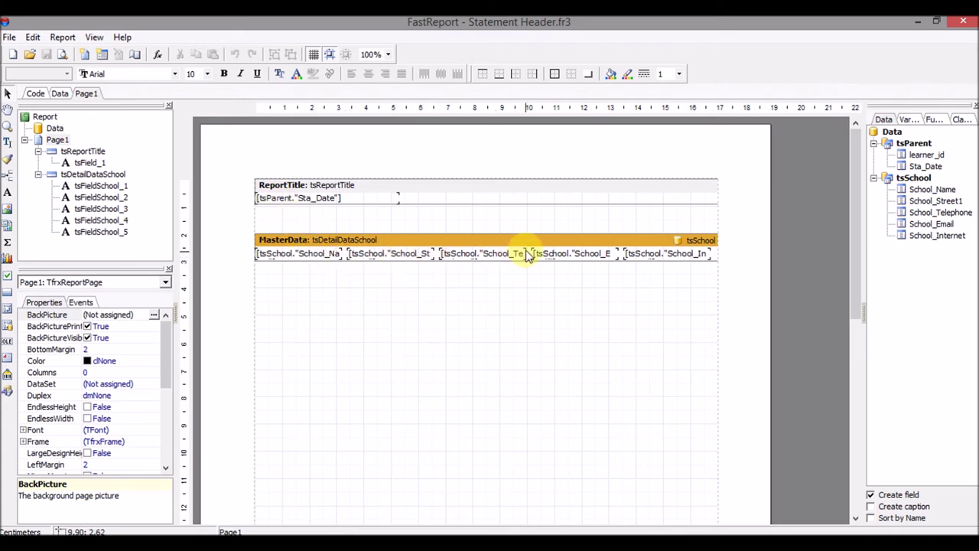
- Make the school data band and the report title band taller
{"action": "left_click", "coordinate": [713, 256]}
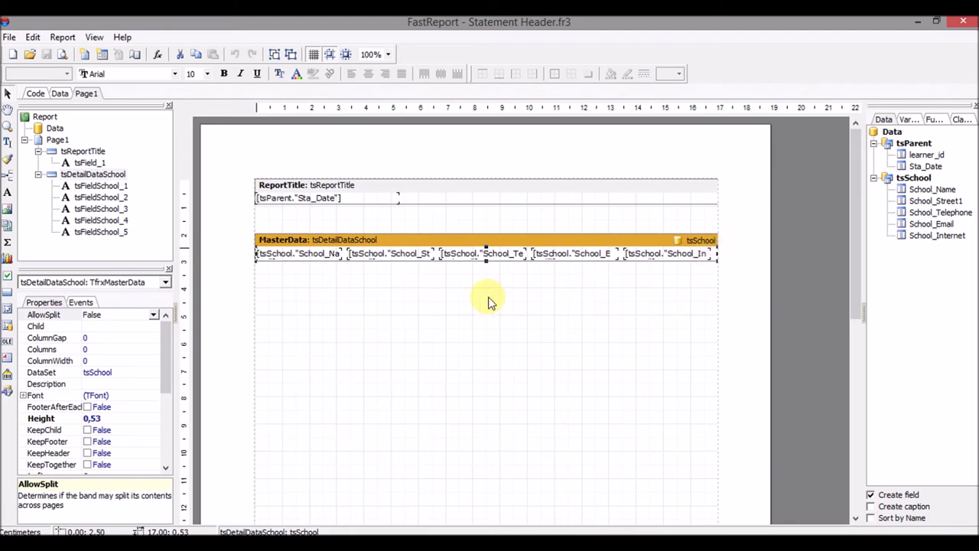
{"action": "left_click_drag", "start_coordinate": [486, 262], "coordinate": [486, 322]}
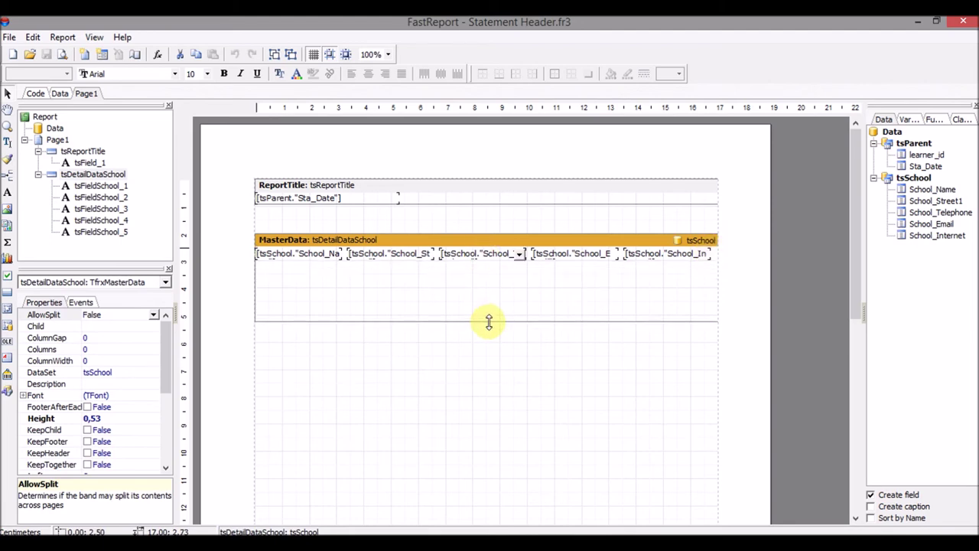
{"action": "left_click", "coordinate": [490, 200]}
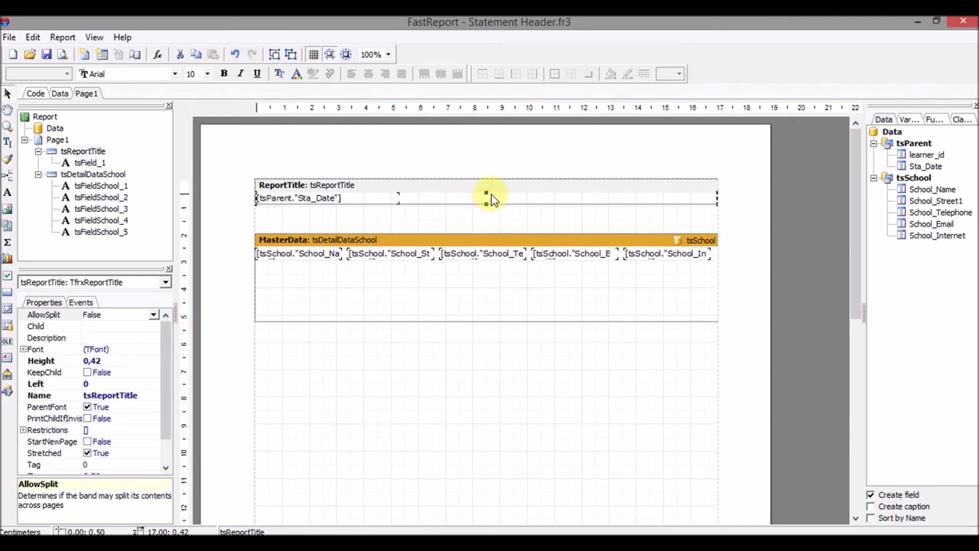
{"action": "left_click_drag", "start_coordinate": [485, 204], "coordinate": [502, 292]}
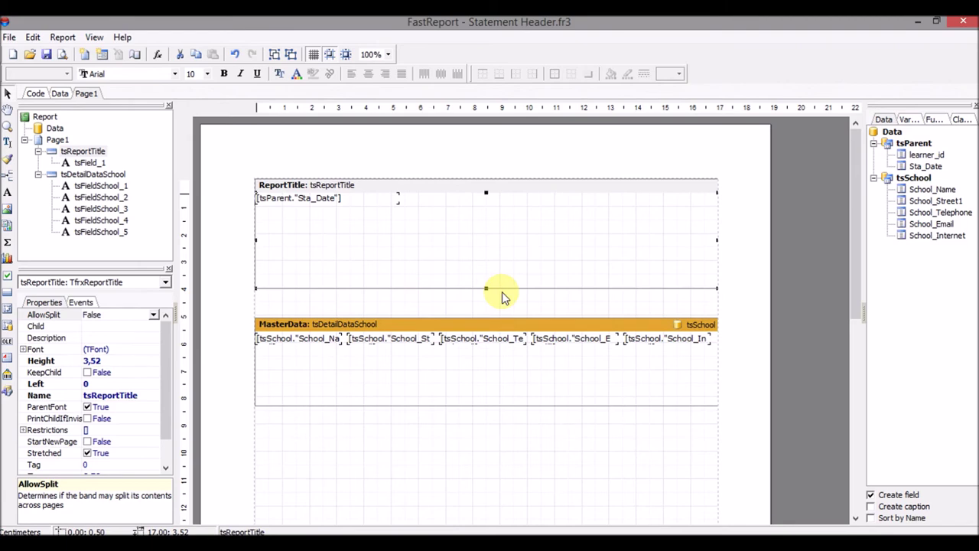
- Move the Sta_Date field to the title band's lower right and right-align it
{"action": "left_click", "coordinate": [315, 203]}
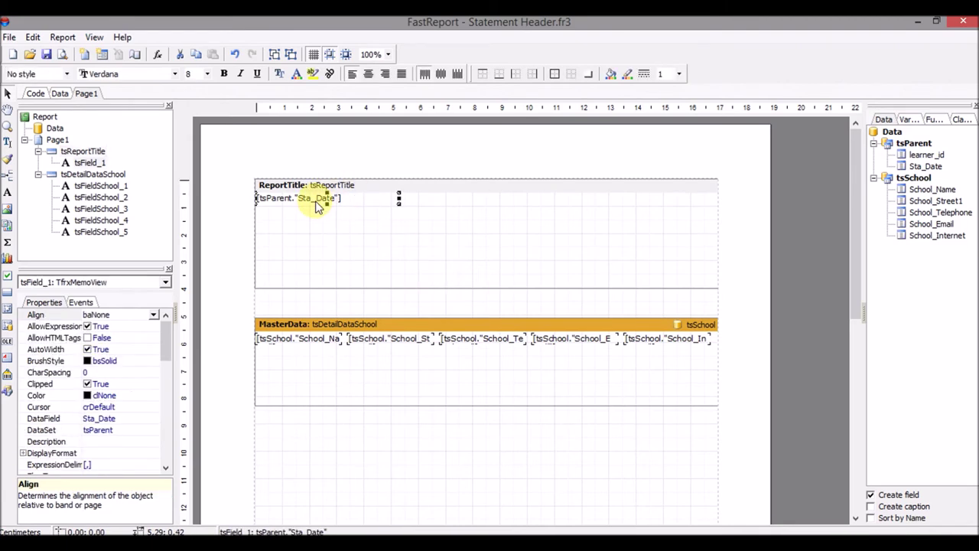
{"action": "left_click_drag", "start_coordinate": [310, 201], "coordinate": [630, 282]}
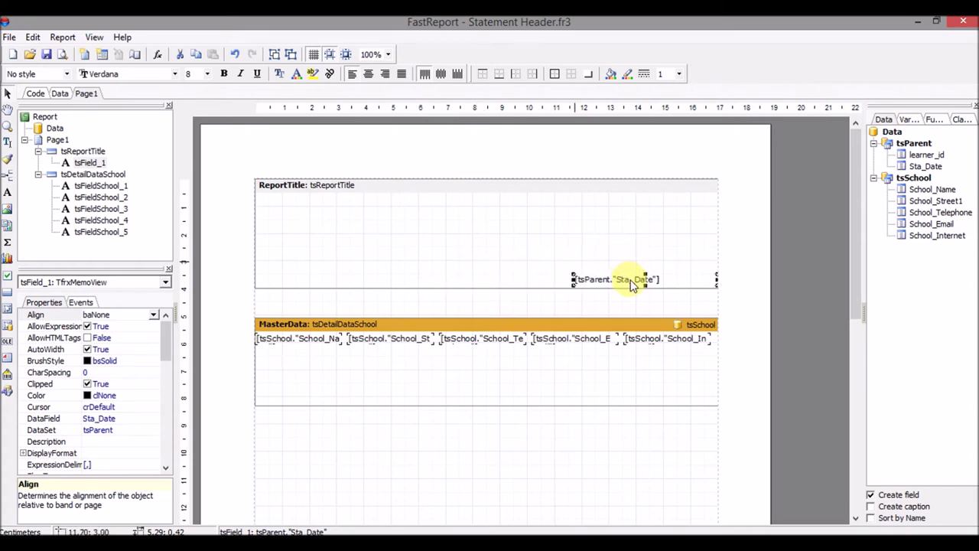
{"action": "left_click", "coordinate": [386, 76]}
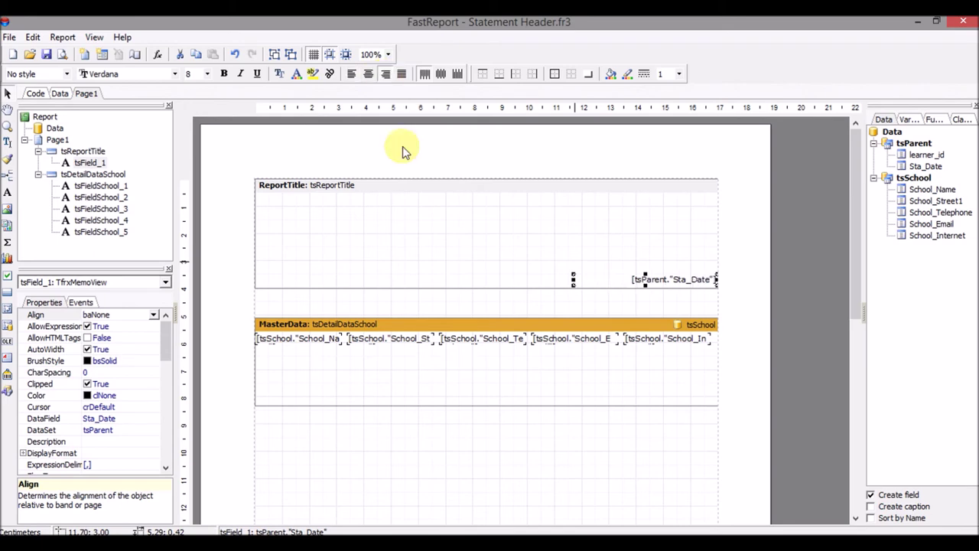
{"action": "left_click", "coordinate": [432, 262]}
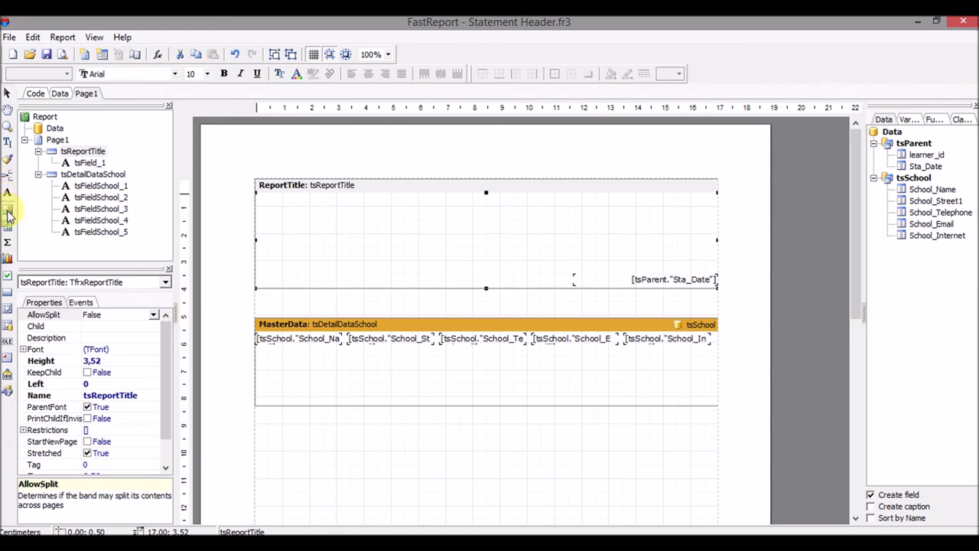
- Place a Picture object at the top of the ReportTitle band and begin loading its image
{"action": "left_click", "coordinate": [7, 215]}
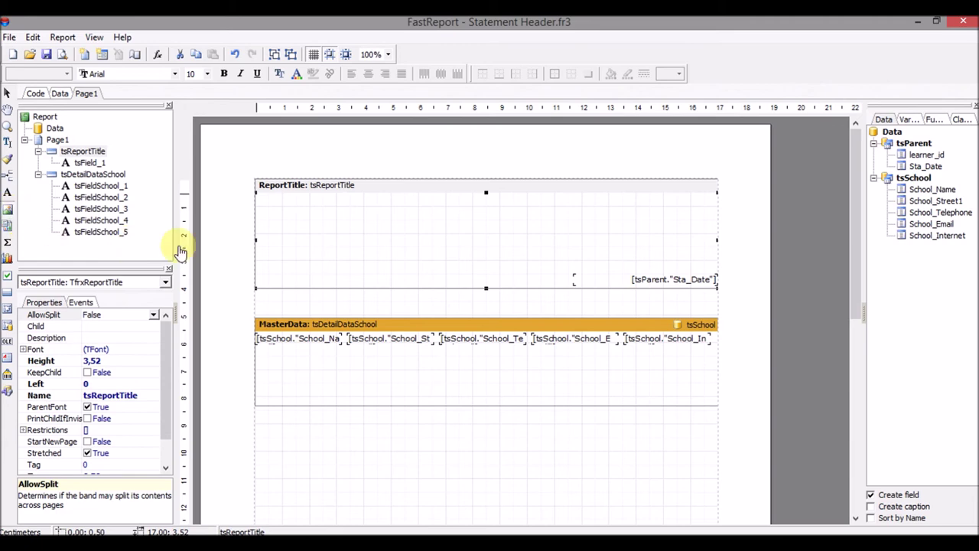
{"action": "left_click", "coordinate": [444, 196]}
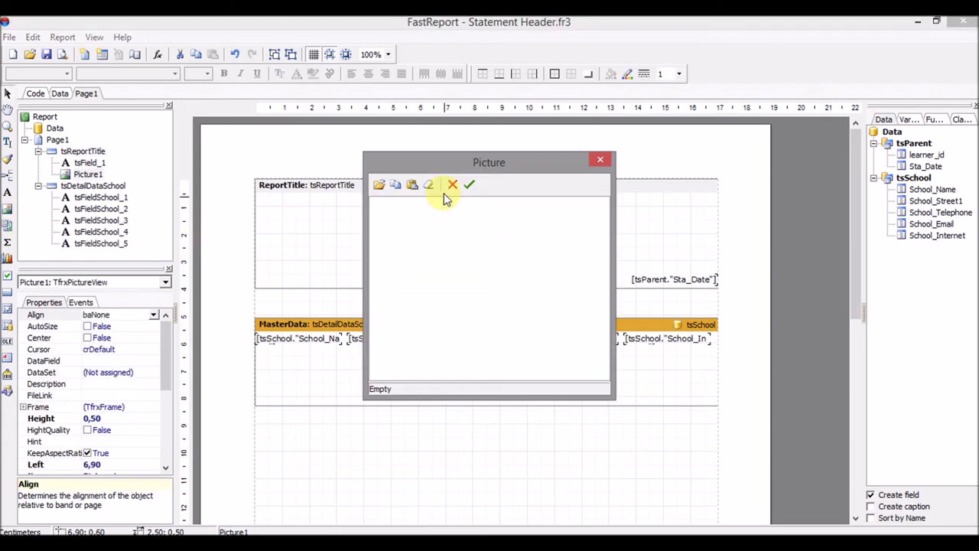
{"action": "left_click", "coordinate": [379, 188]}
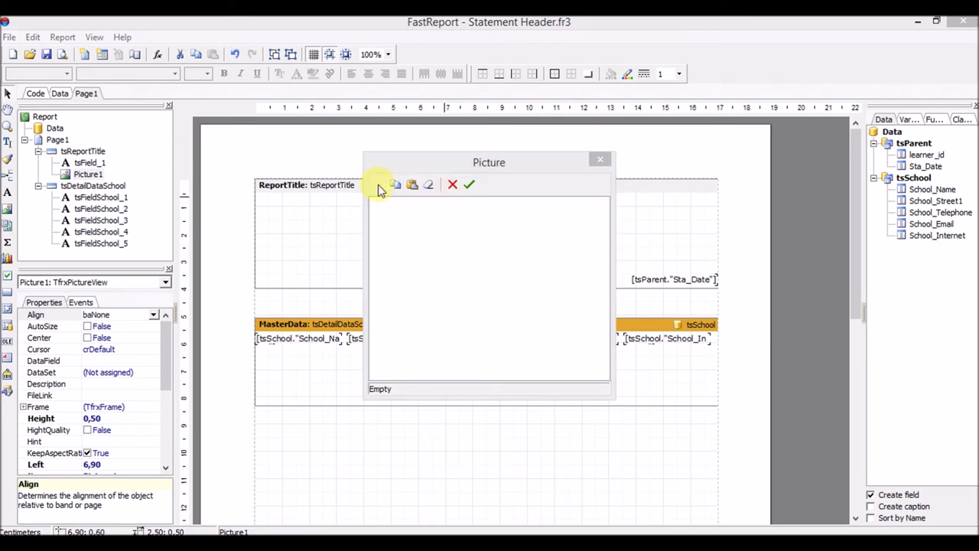